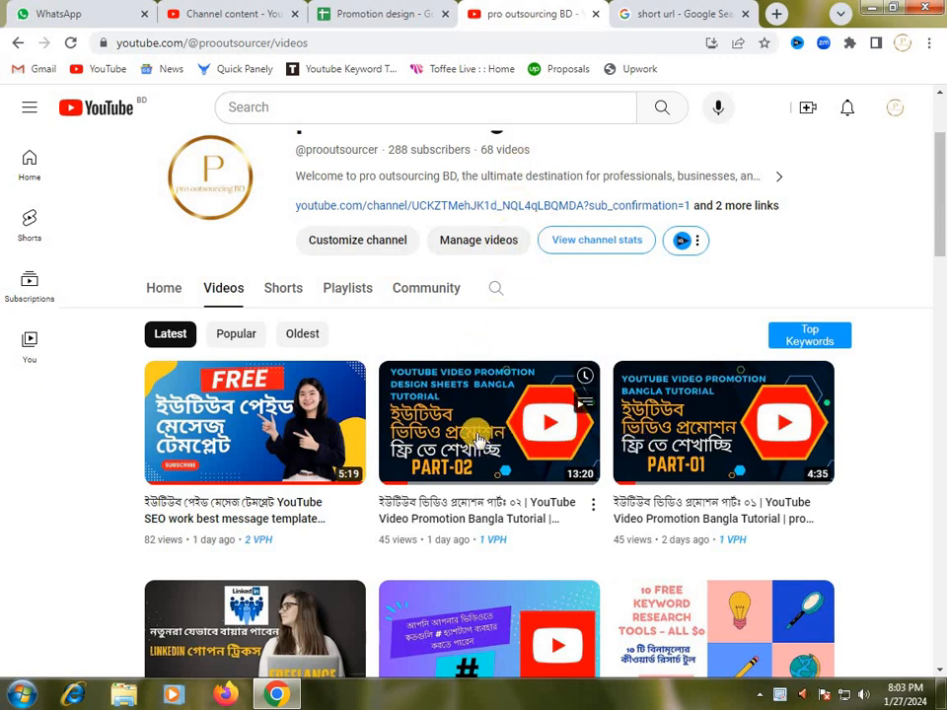
# Step: Review the Promotion design spreadsheet's Facebook Promotion table and the channel's latest videos on YouTube
pyautogui.click(361, 20)
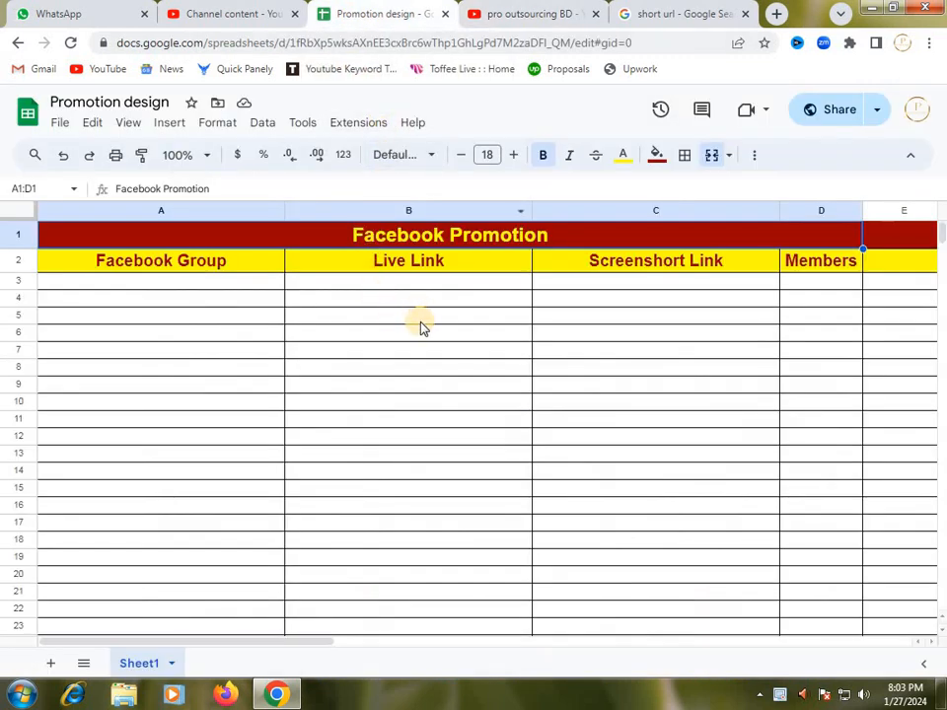
pyautogui.scroll(-2, 424, 336)
pyautogui.scroll(2, 436, 353)
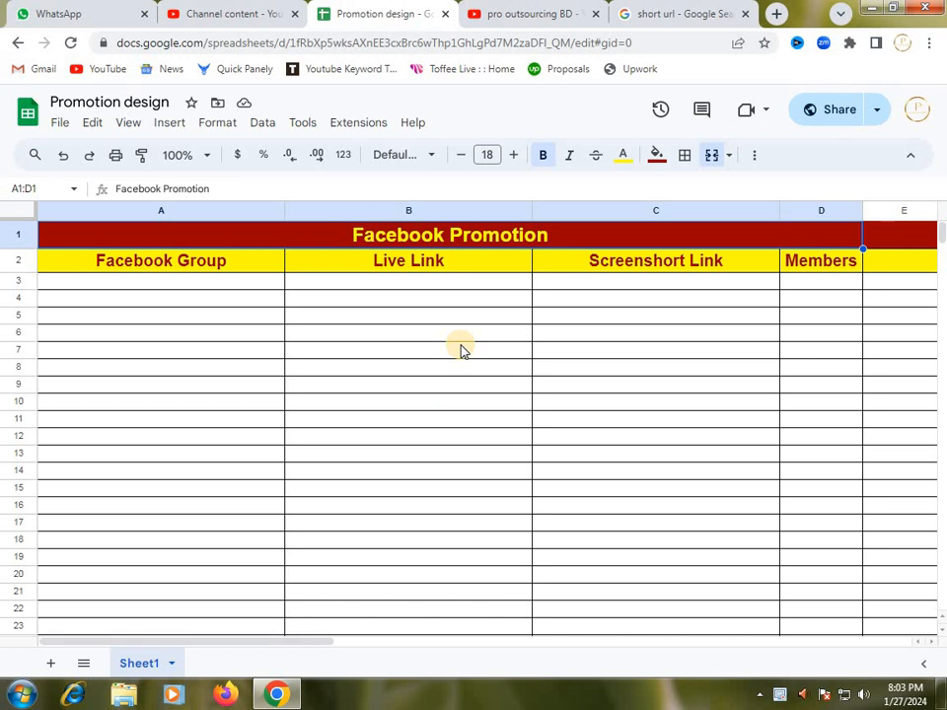
pyautogui.click(641, 20)
pyautogui.click(533, 22)
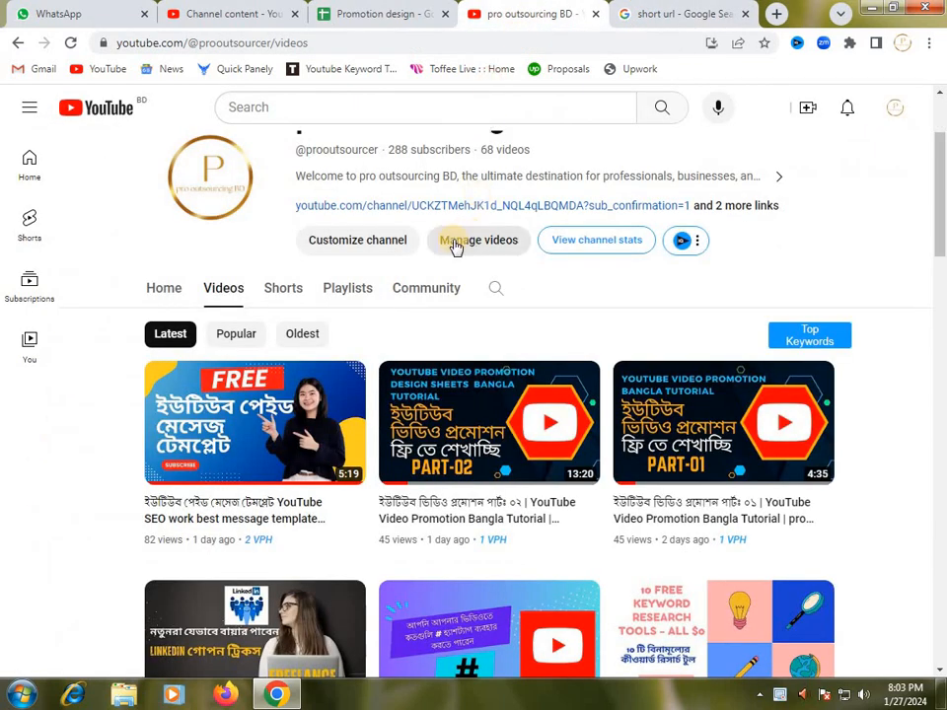
pyautogui.click(375, 22)
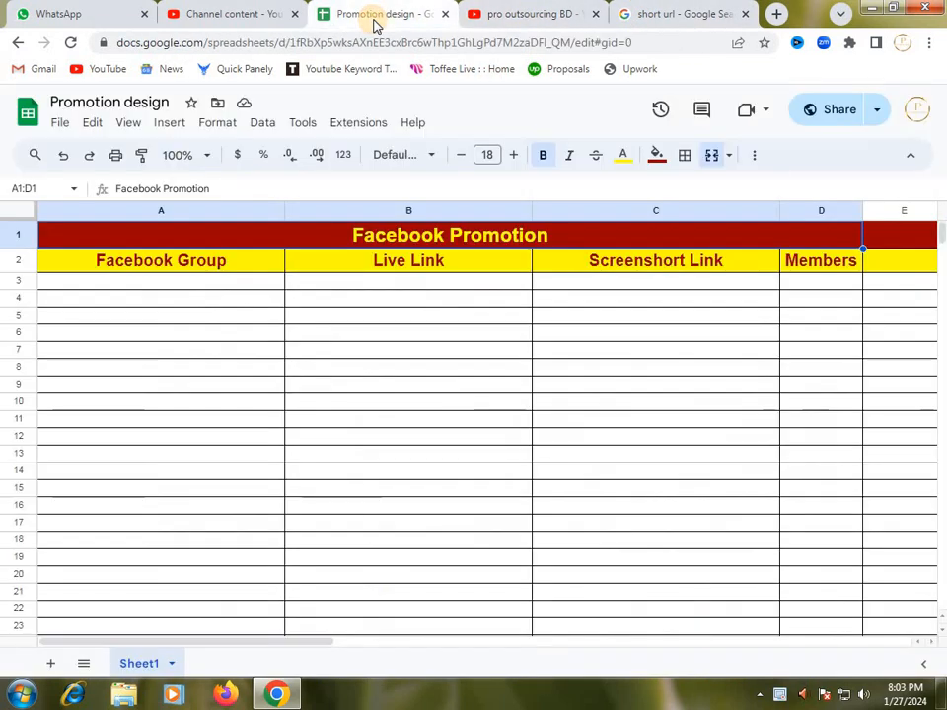
pyautogui.click(509, 16)
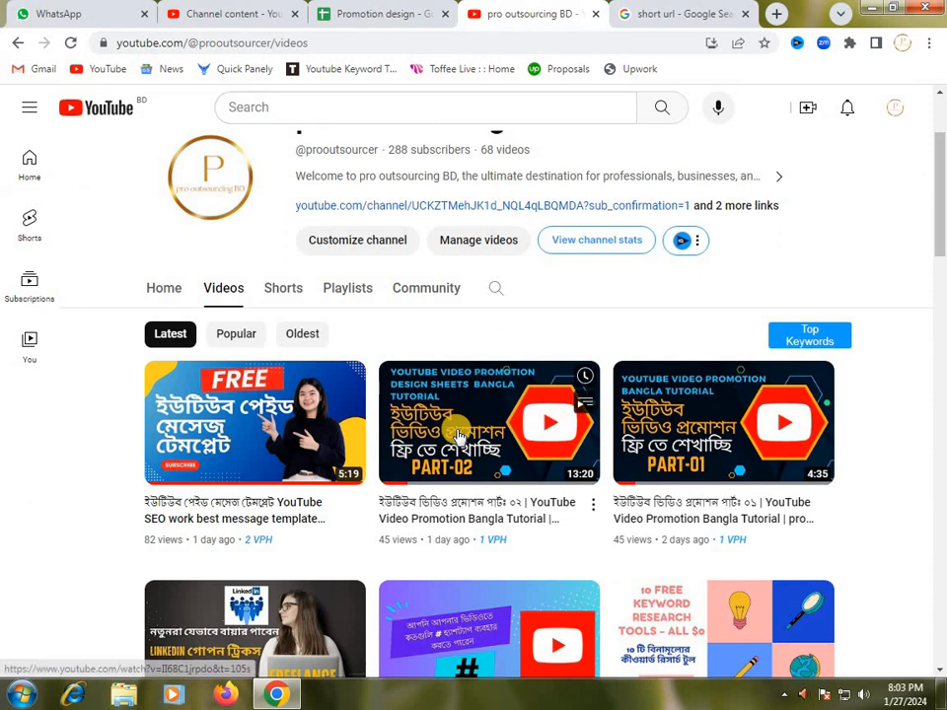
pyautogui.click(376, 18)
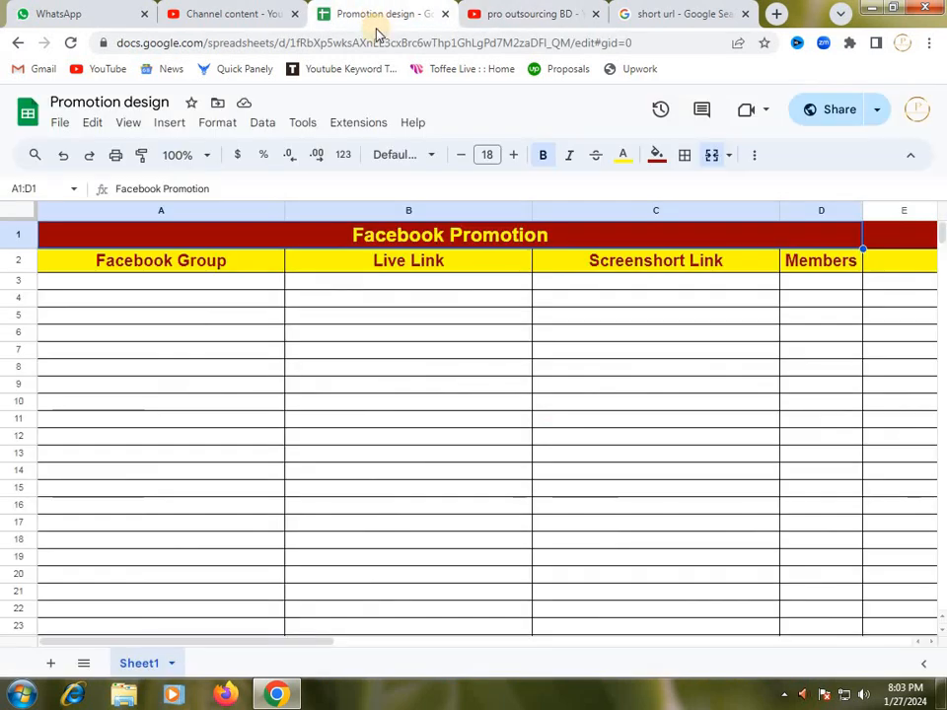
pyautogui.click(521, 16)
pyautogui.moveTo(453, 463)
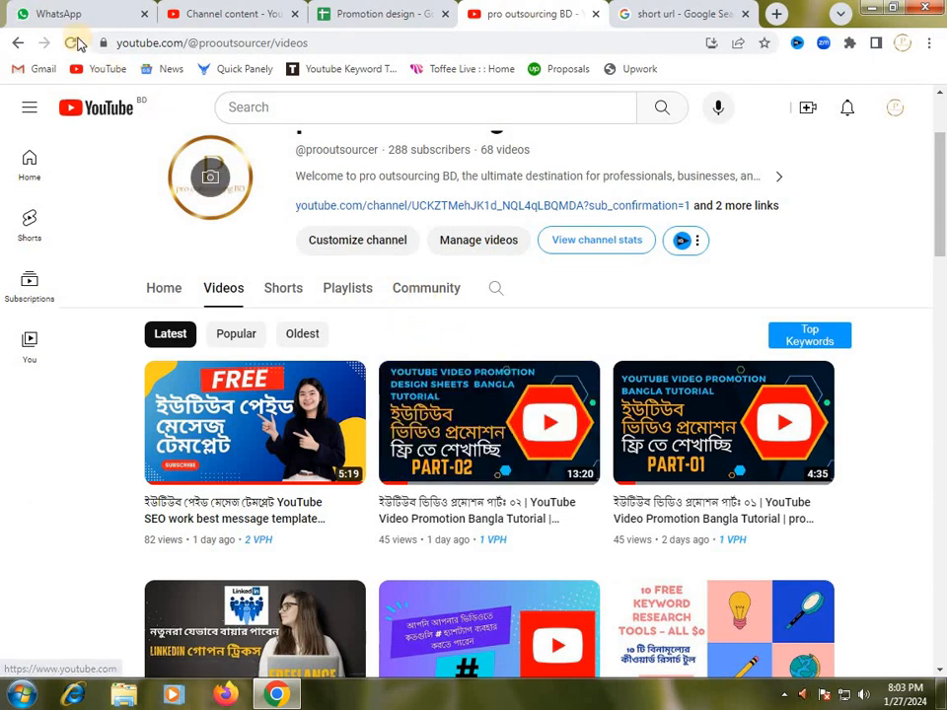
pyautogui.click(74, 16)
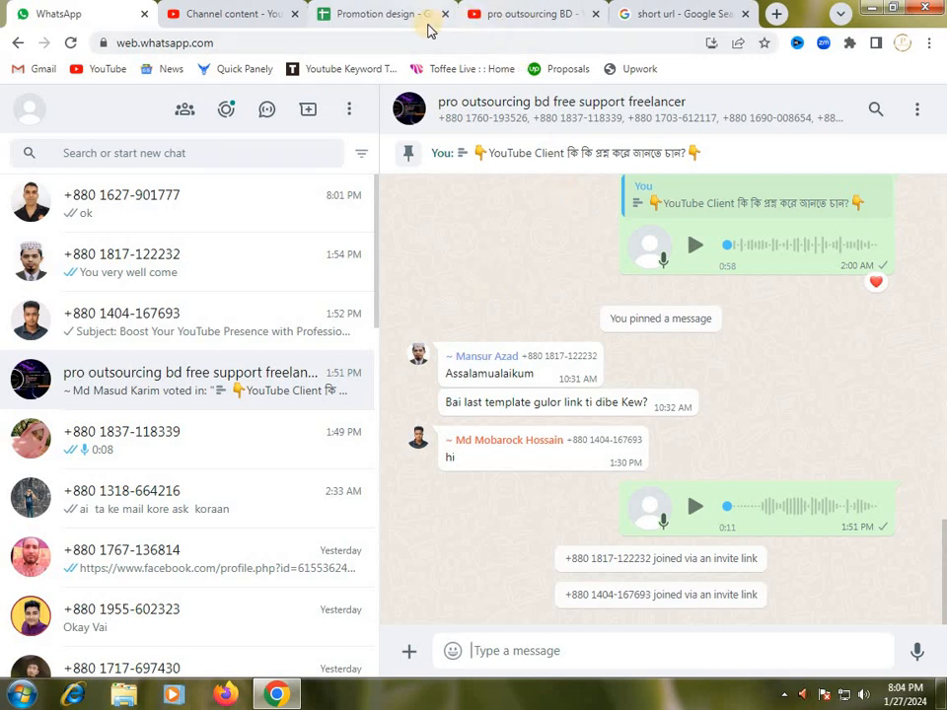
pyautogui.click(383, 22)
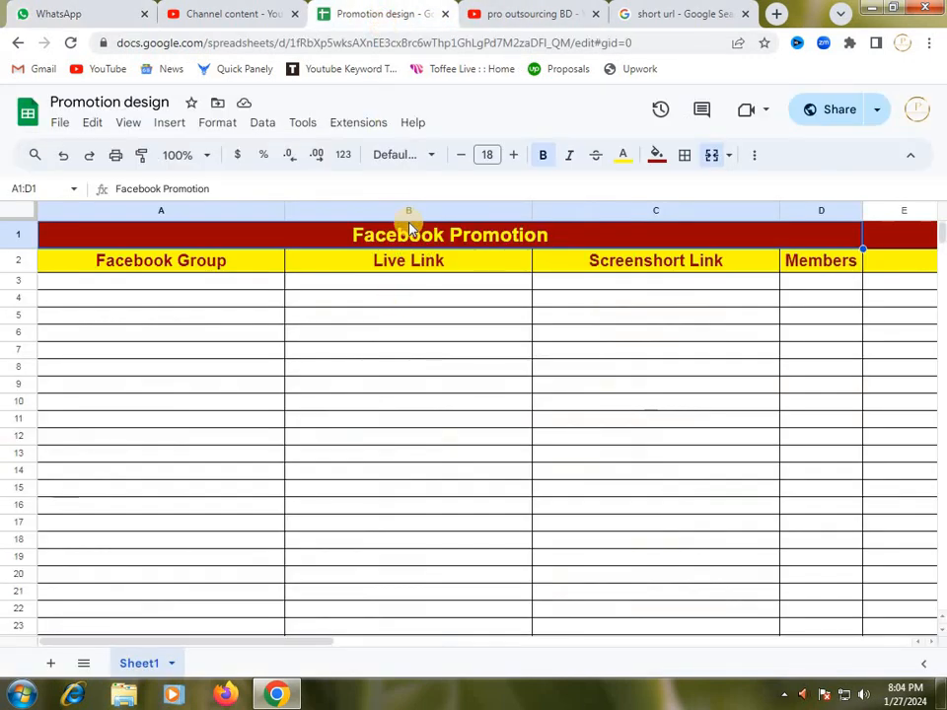
pyautogui.doubleClick(385, 285)
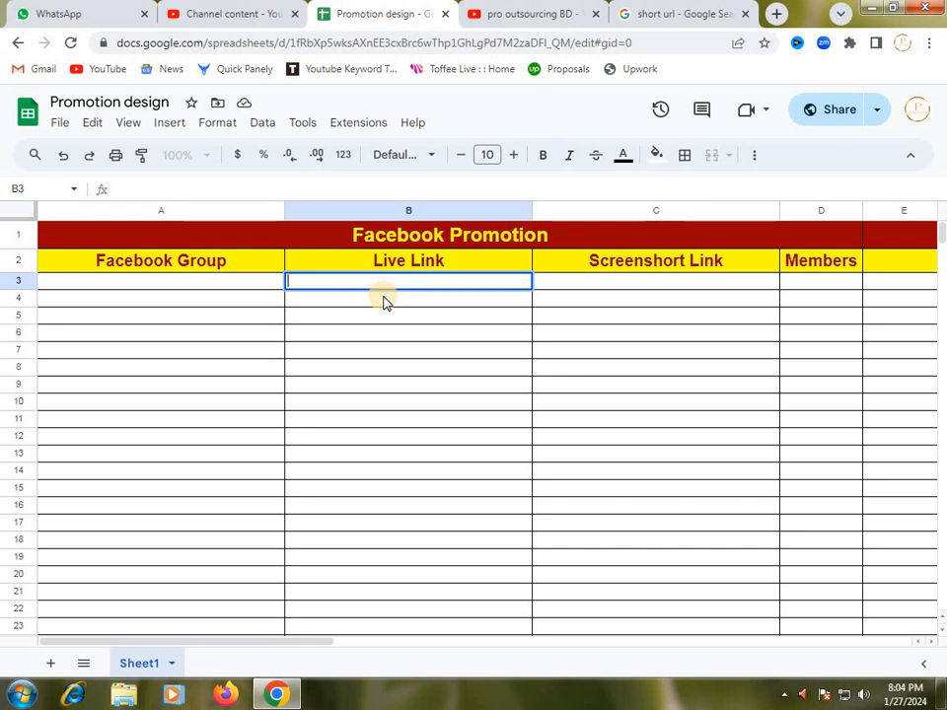
pyautogui.click(385, 303)
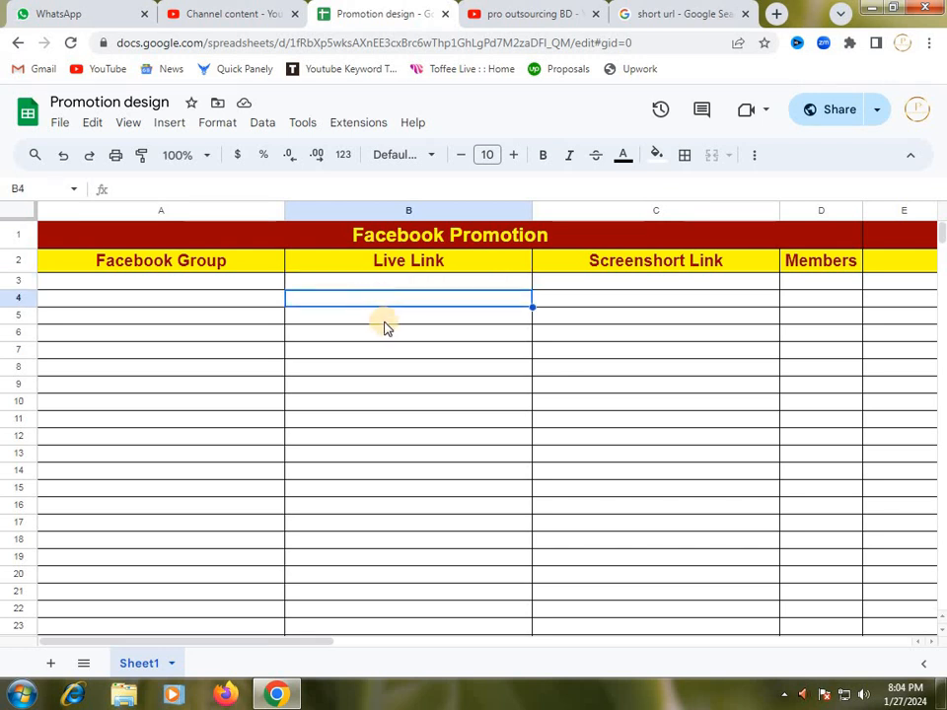
# Step: Switch to YouTube Studio and look over the channel dashboard and the list of uploaded videos
pyautogui.click(234, 15)
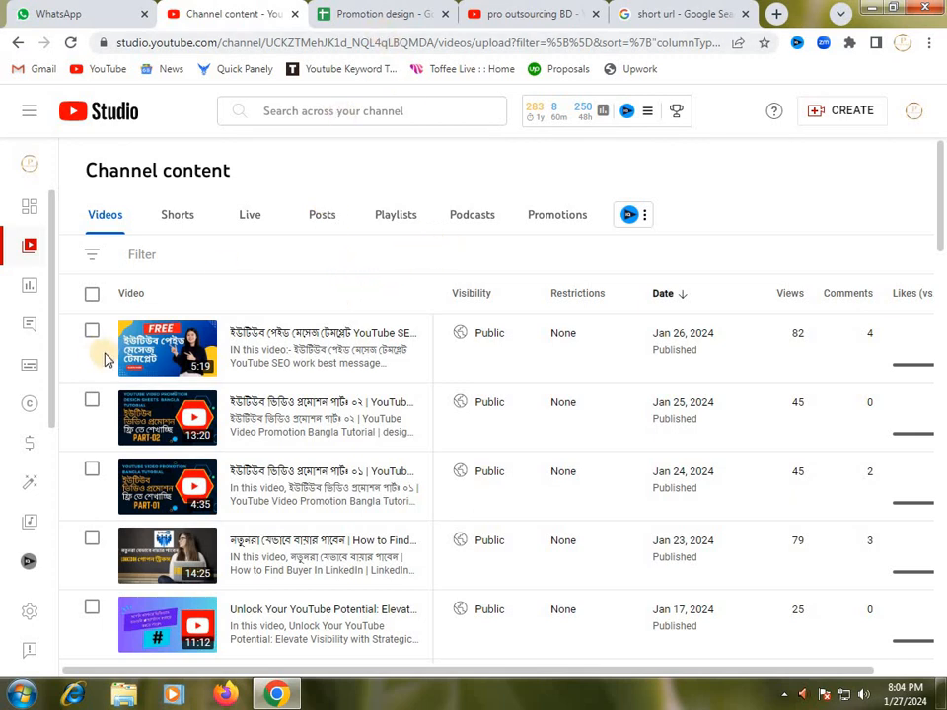
pyautogui.click(34, 214)
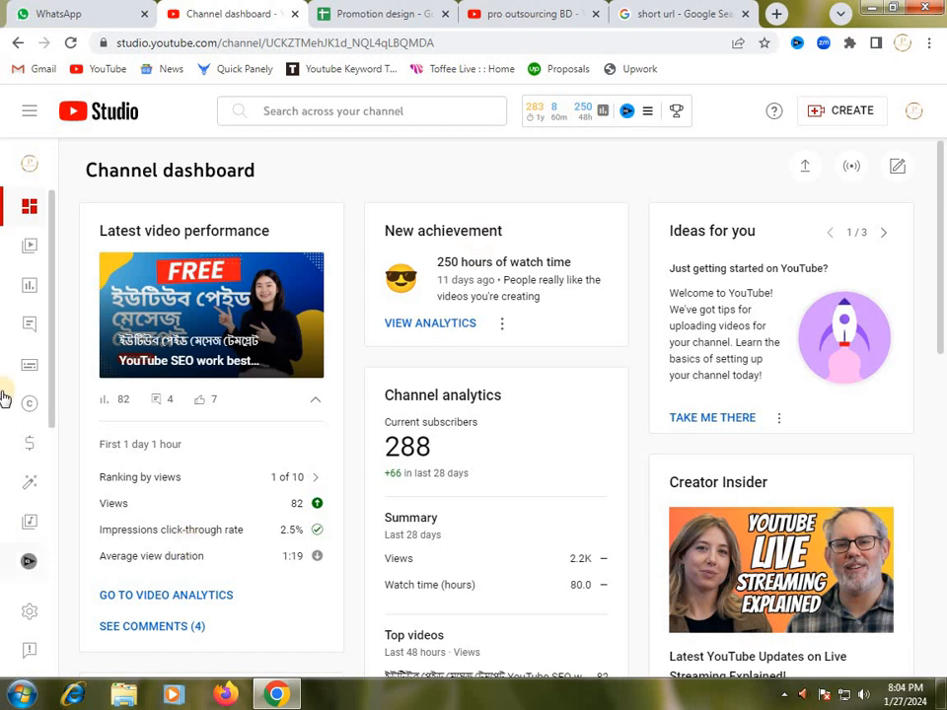
pyautogui.click(38, 254)
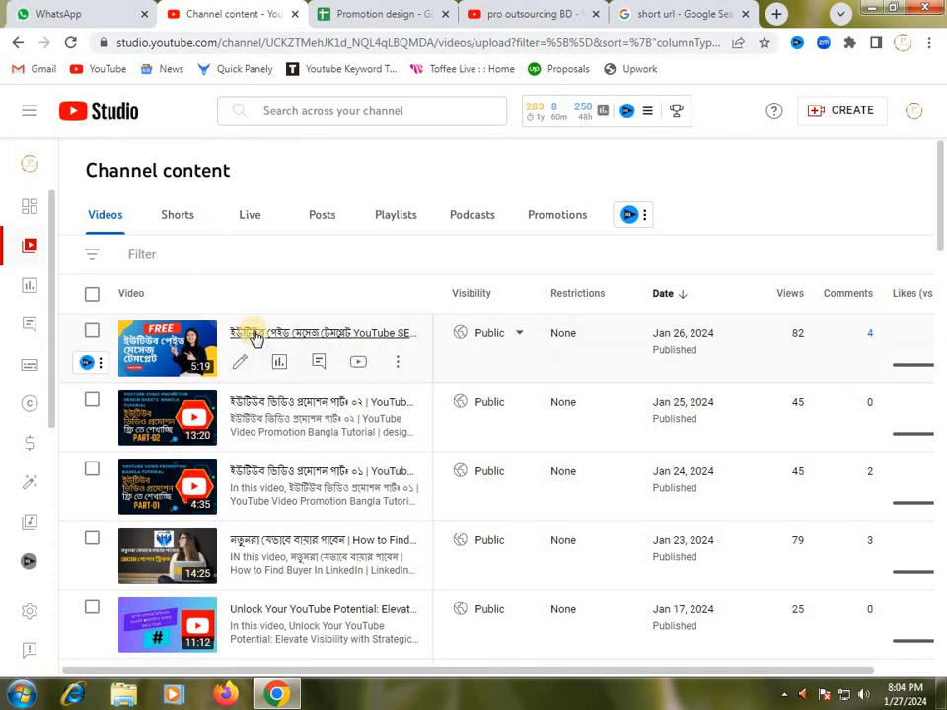
pyautogui.click(91, 15)
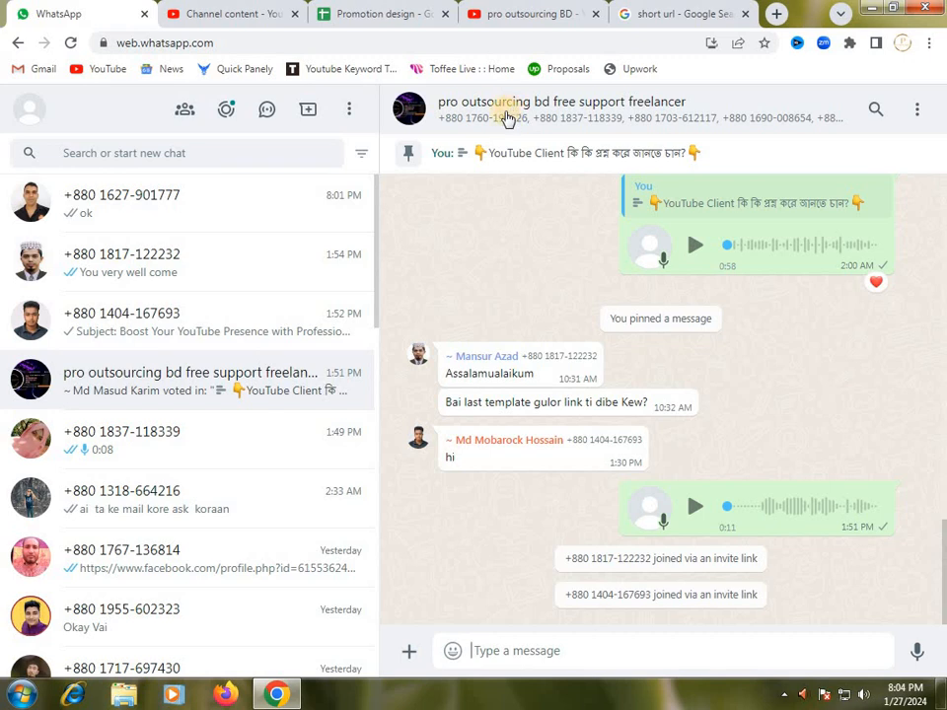
pyautogui.click(362, 16)
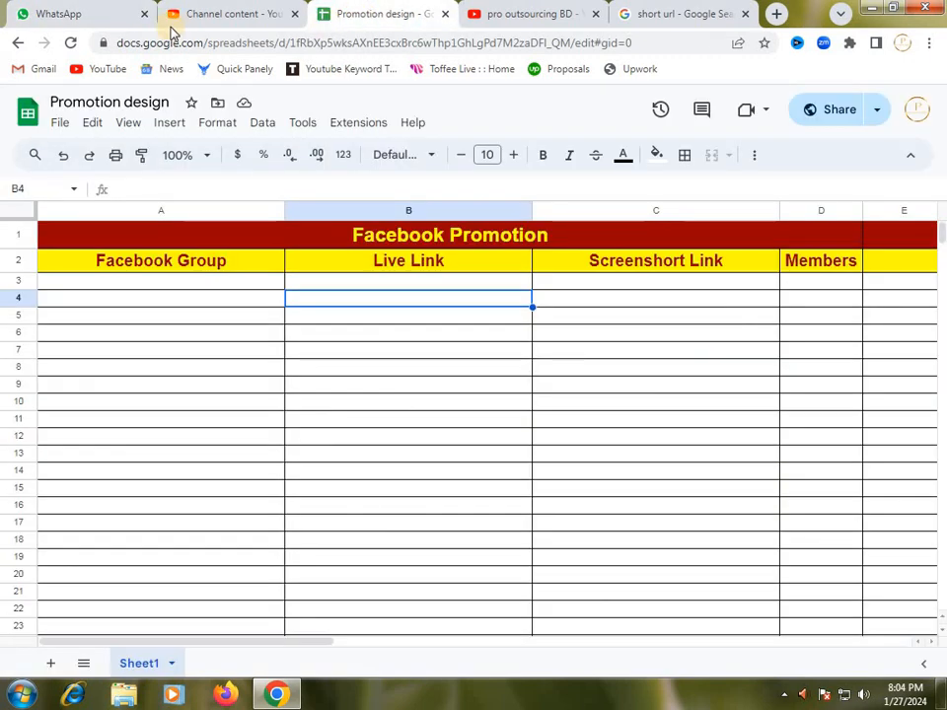
pyautogui.click(101, 26)
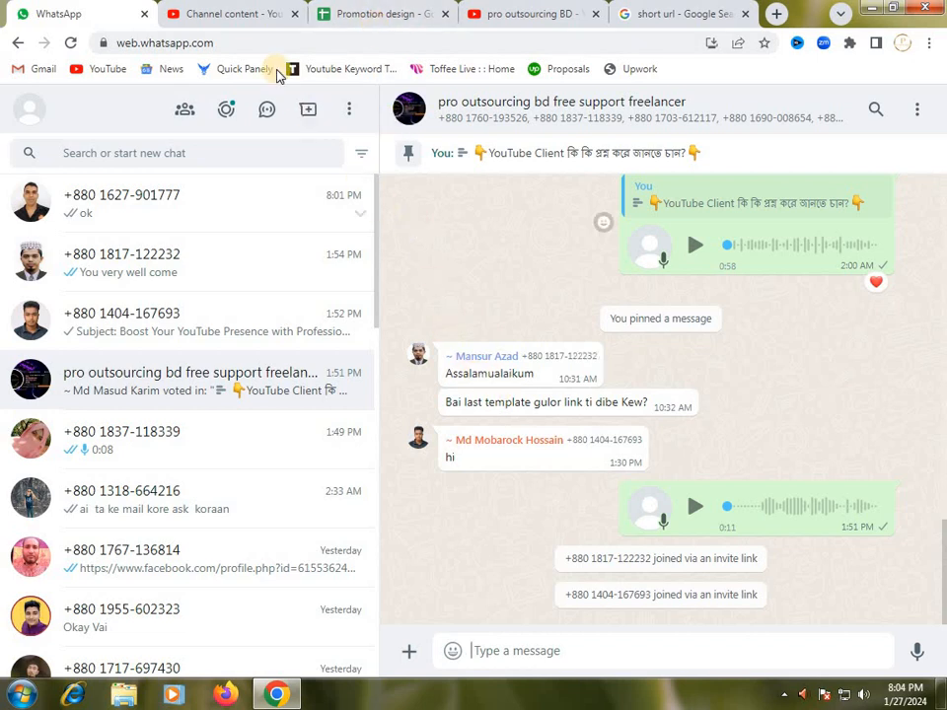
# Step: Open the latest video's analytics from the YouTube Studio dashboard and examine its overview and reach data
pyautogui.click(247, 18)
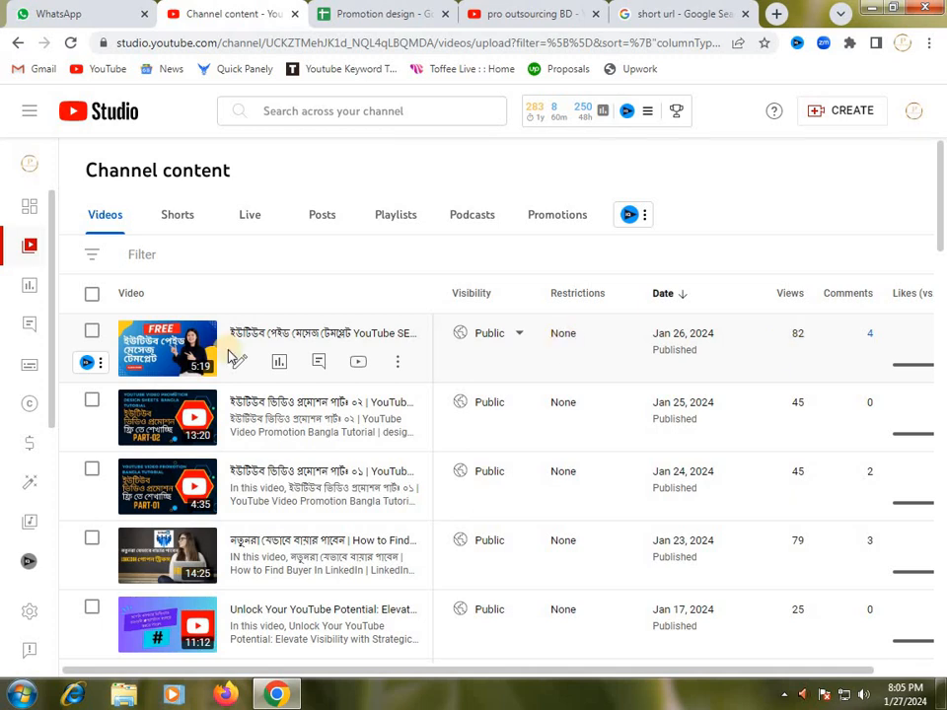
pyautogui.click(29, 219)
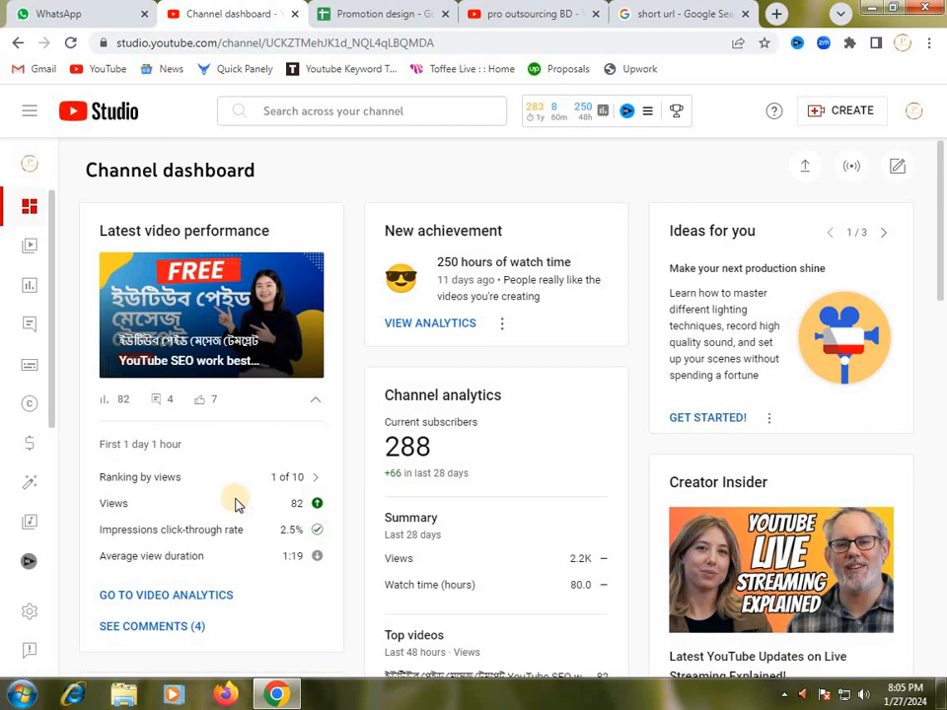
pyautogui.click(193, 599)
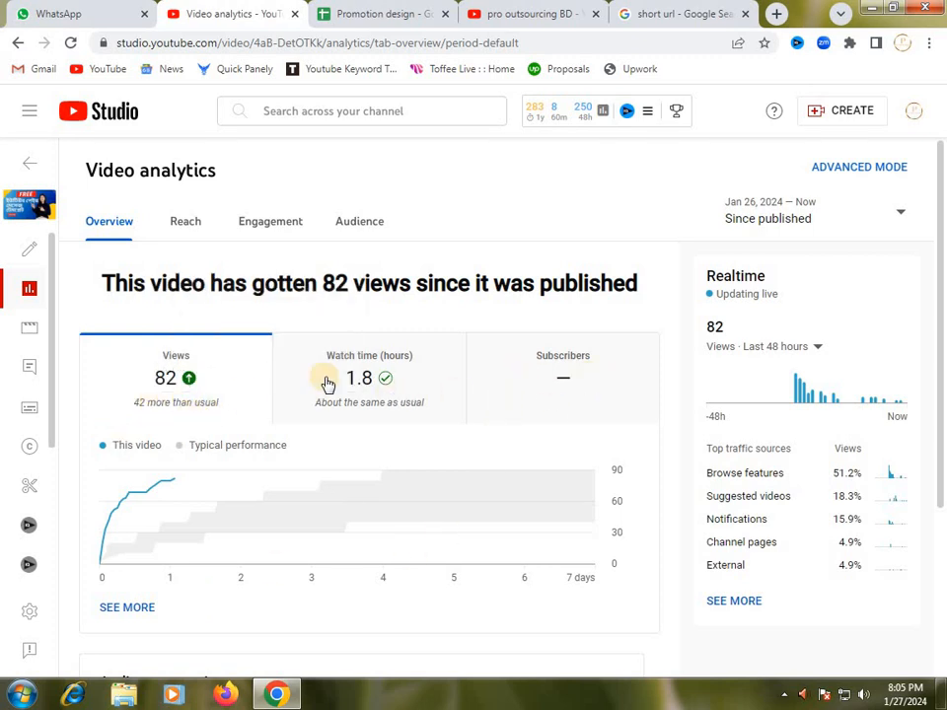
pyautogui.click(187, 224)
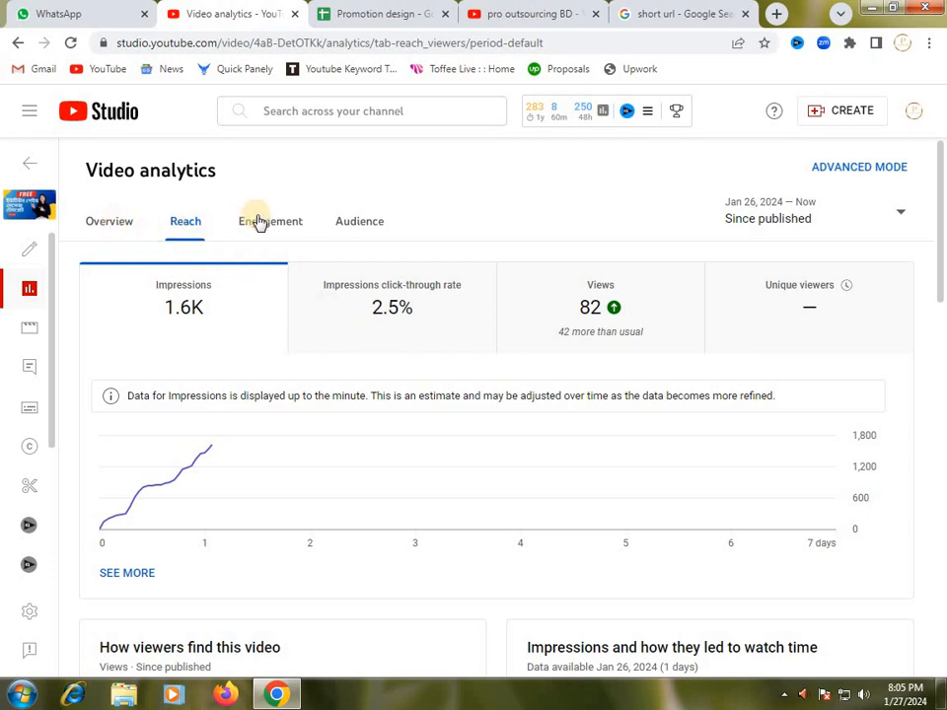
pyautogui.click(112, 225)
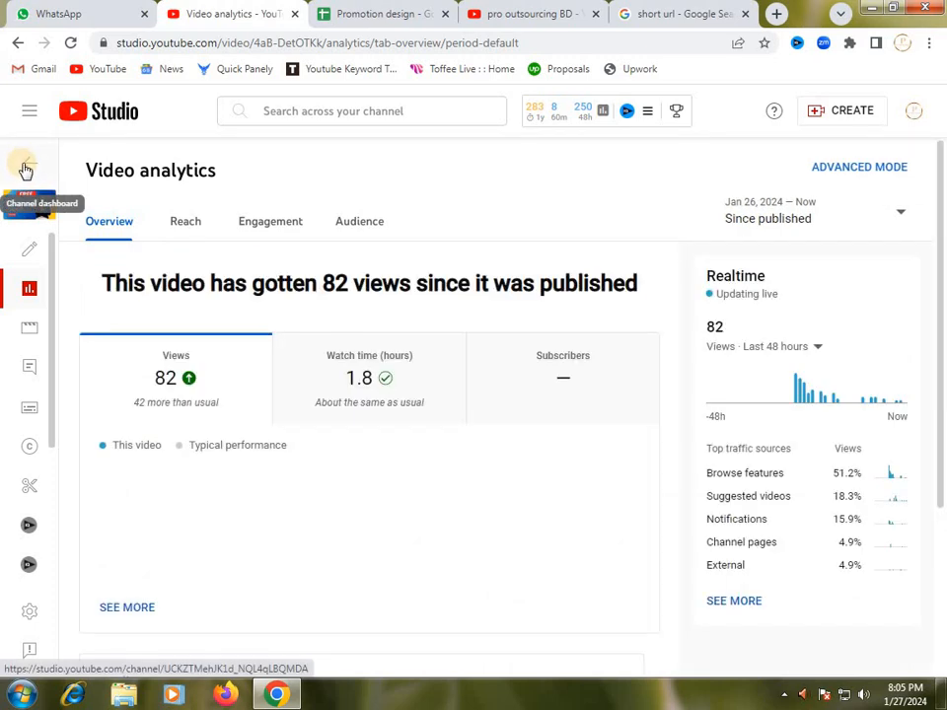
# Step: Switch to WhatsApp and read back through the free support freelancer group chat to the YouTube Client poll
pyautogui.click(61, 14)
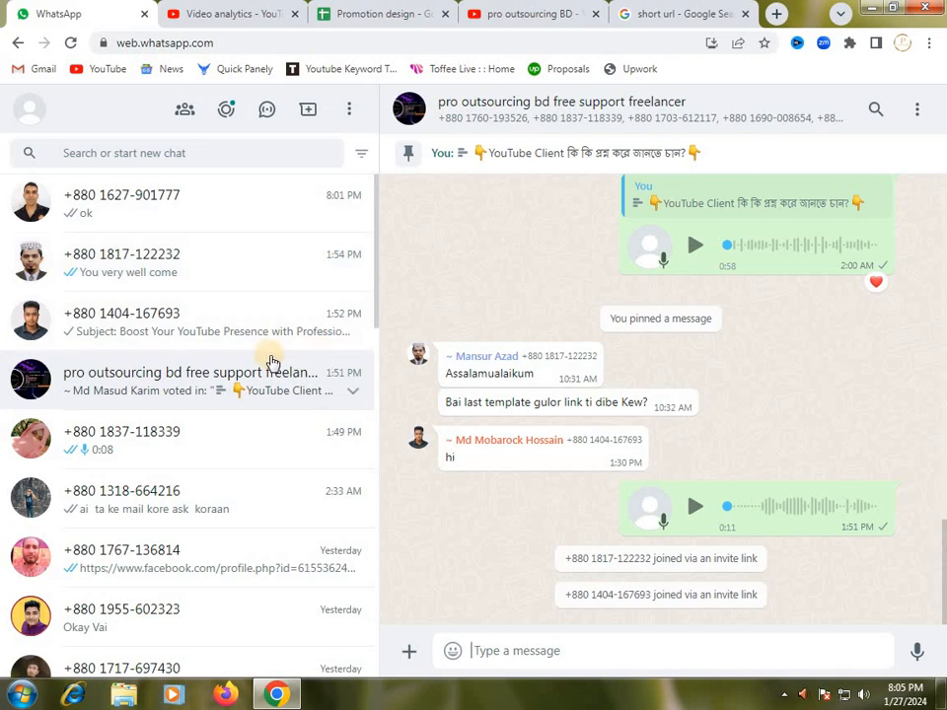
pyautogui.scroll(3, 498, 338)
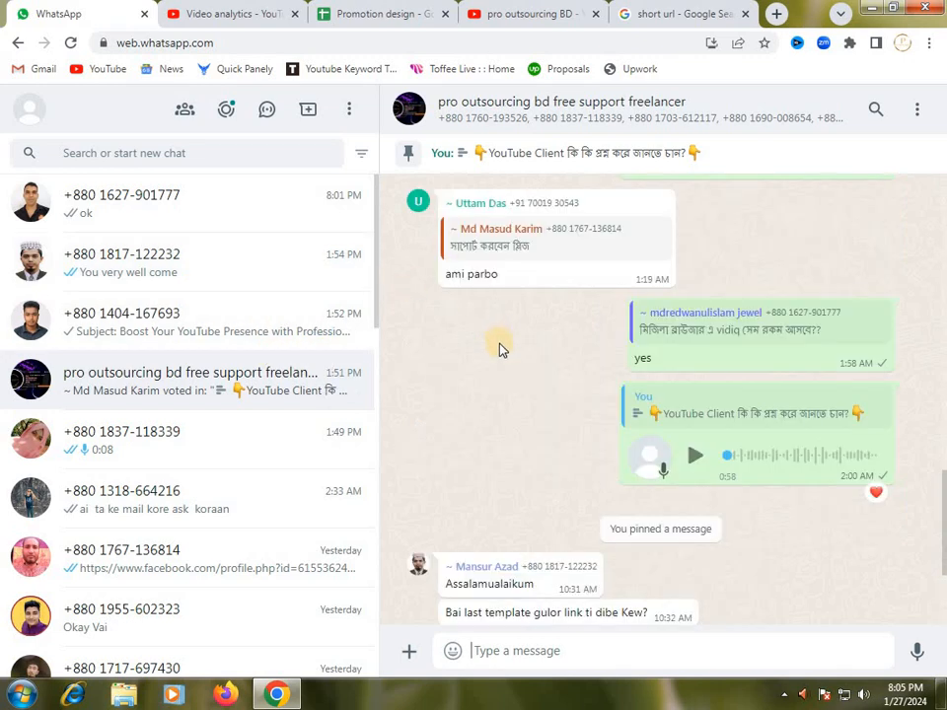
pyautogui.scroll(2, 498, 353)
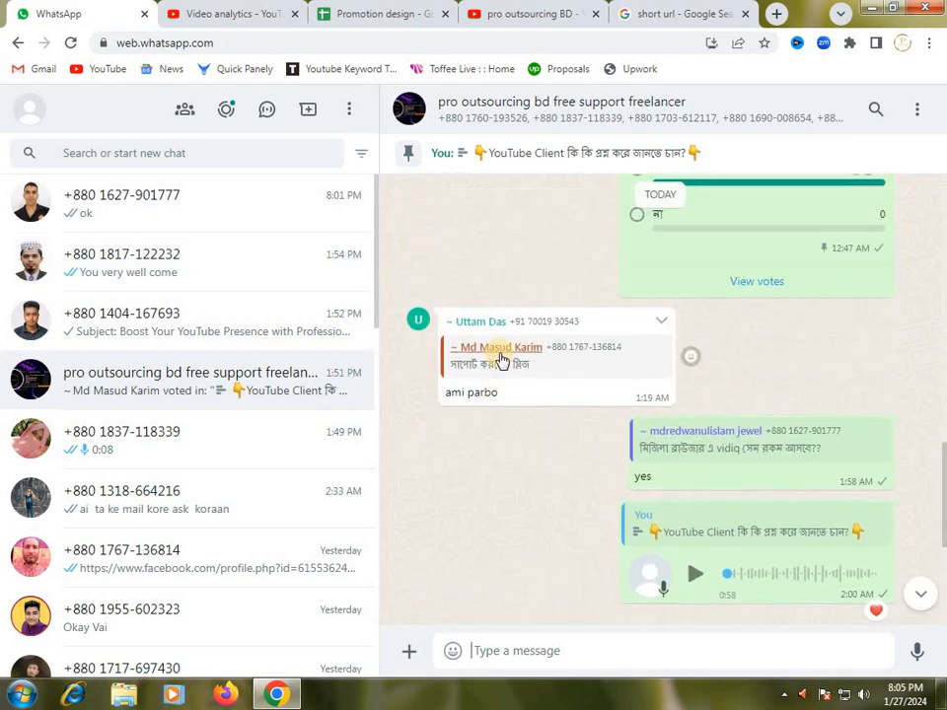
pyautogui.scroll(3, 499, 360)
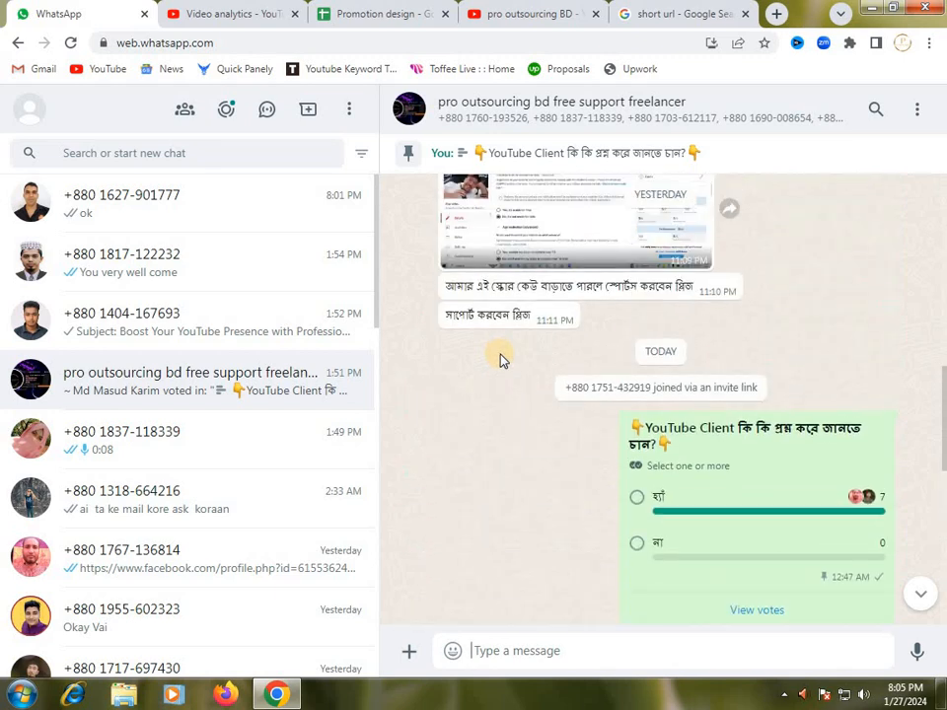
pyautogui.scroll(-1, 501, 360)
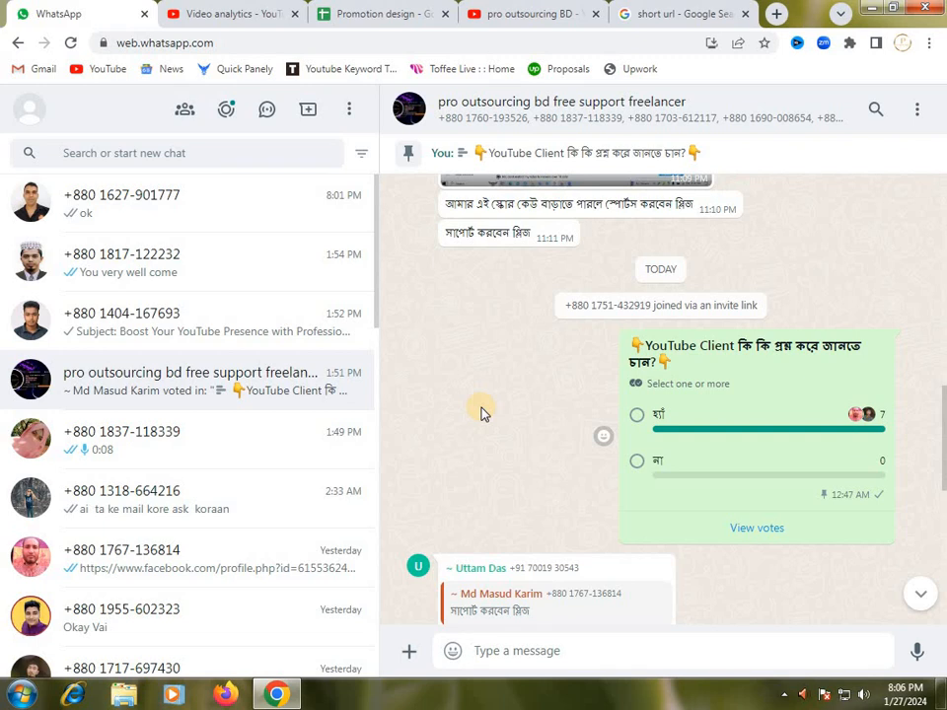
pyautogui.scroll(-1, 481, 412)
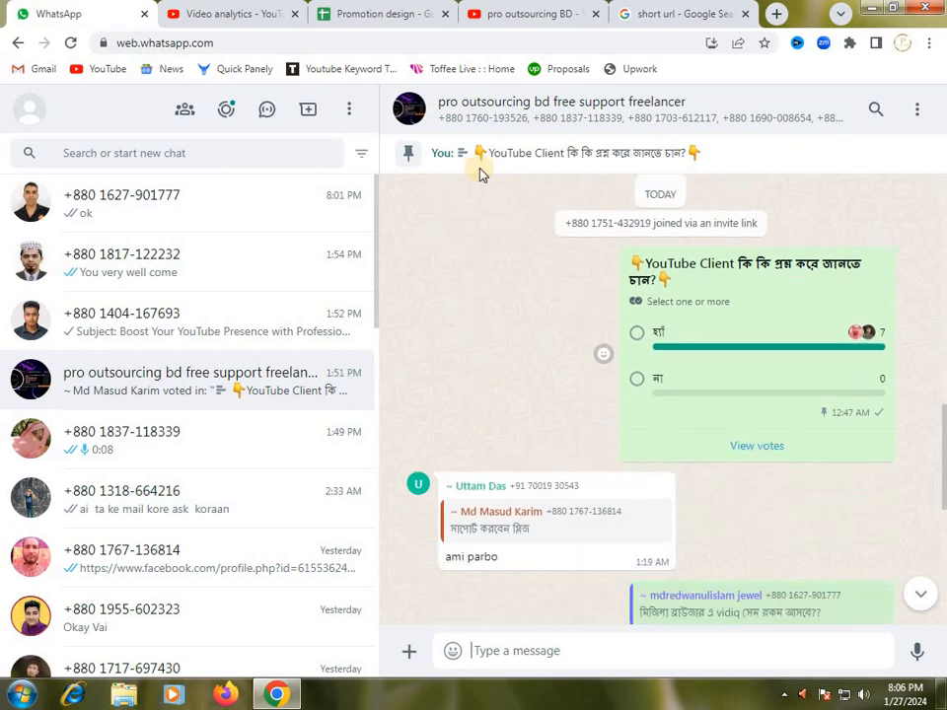
# Step: Return to the Promotion design spreadsheet and select cell A3, the first empty row under Facebook Group
pyautogui.moveTo(520, 18)
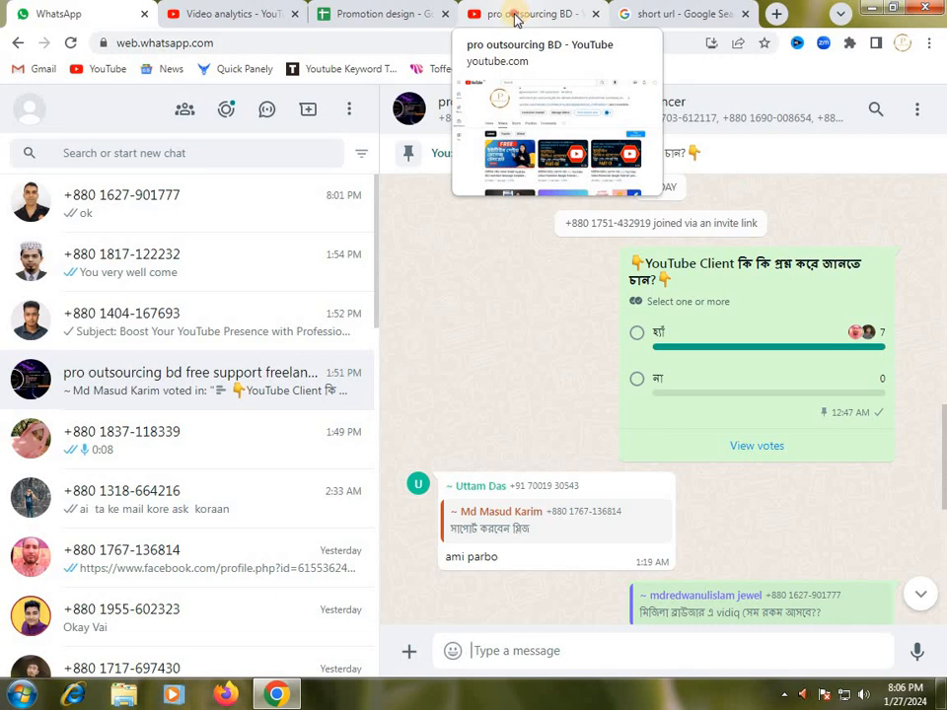
pyautogui.click(515, 16)
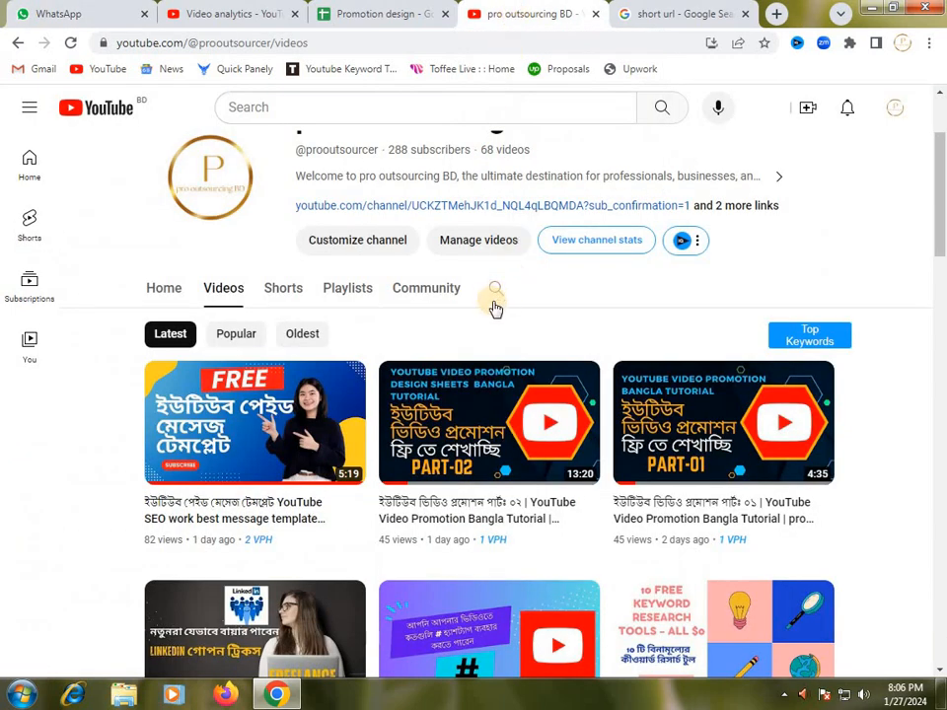
pyautogui.click(365, 13)
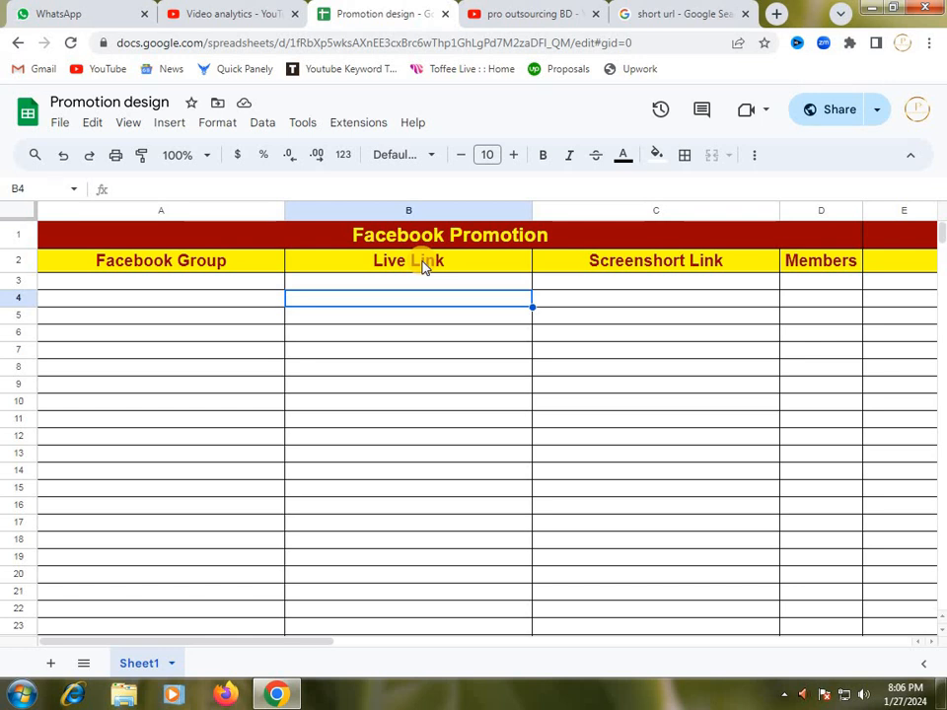
pyautogui.click(365, 332)
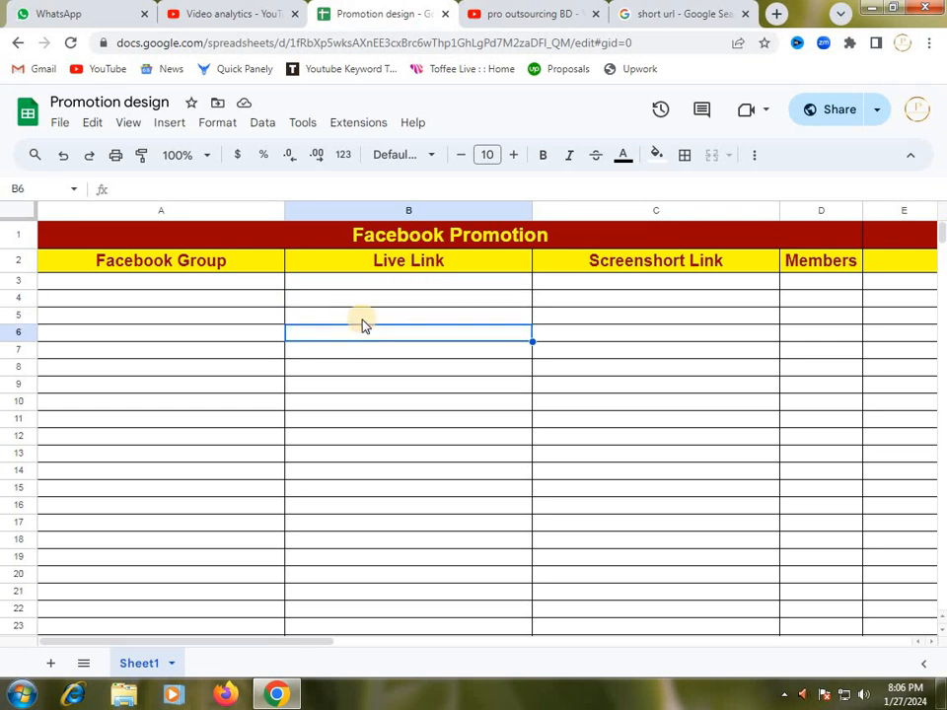
pyautogui.click(372, 237)
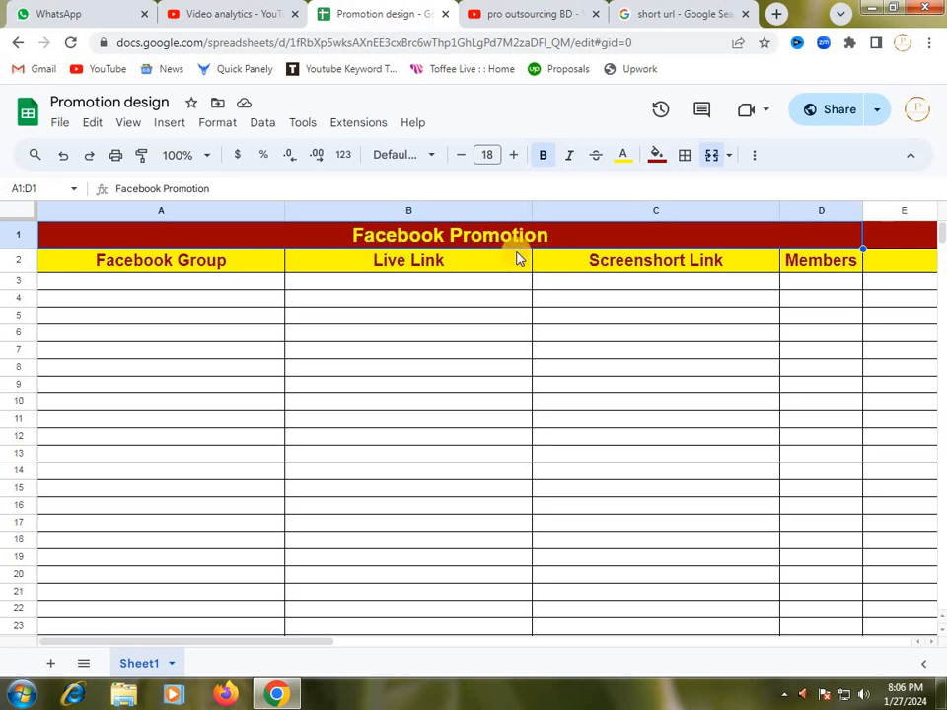
pyautogui.click(458, 296)
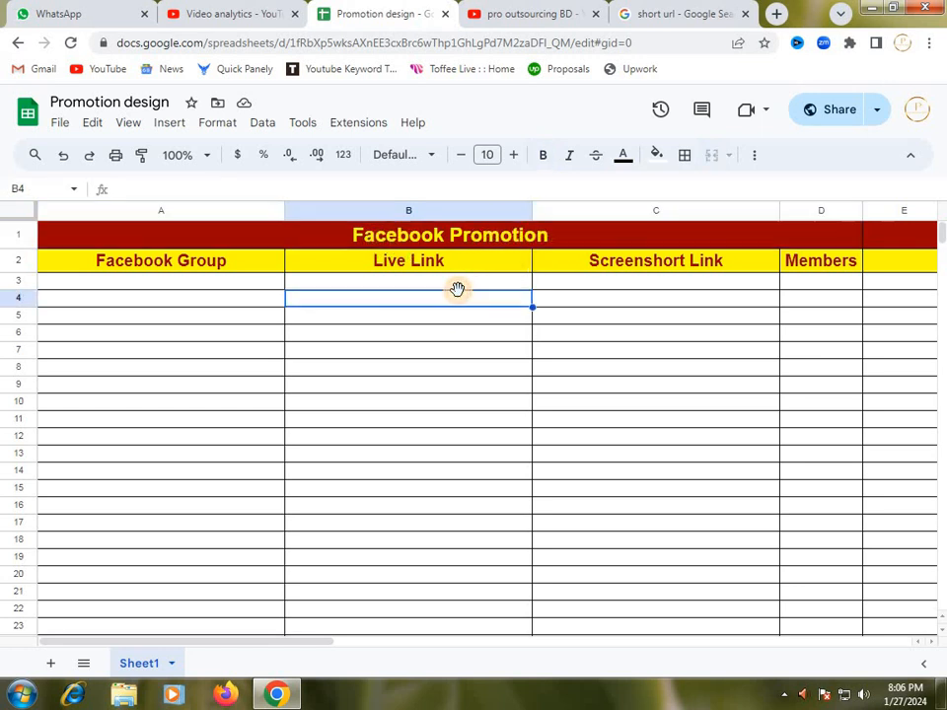
pyautogui.click(232, 285)
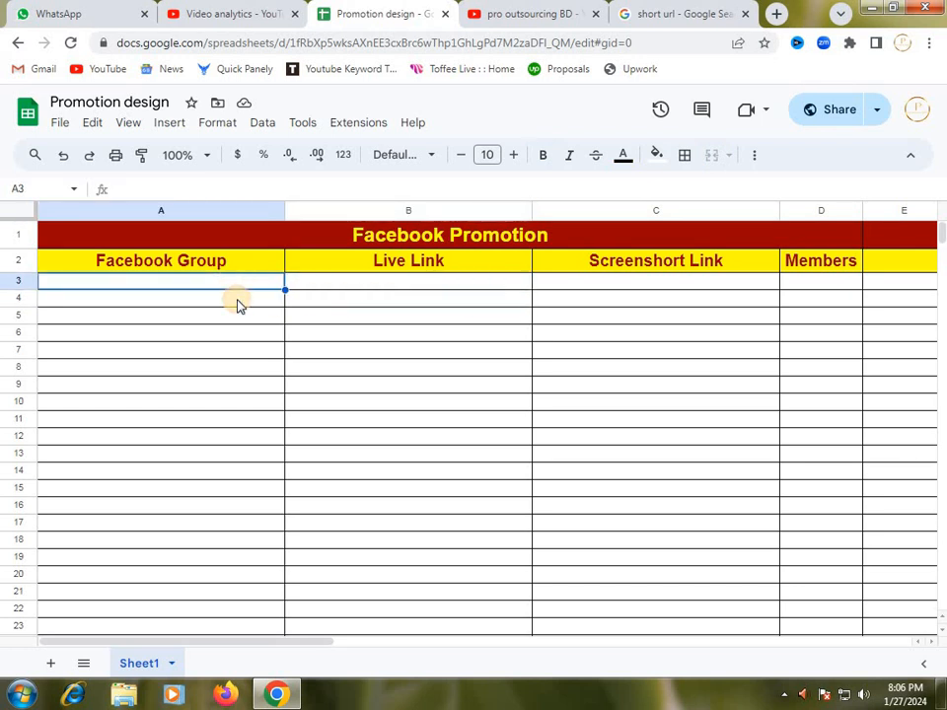
# Step: Open Facebook in a new browser tab and look over the channel's latest videos on YouTube
pyautogui.click(776, 14)
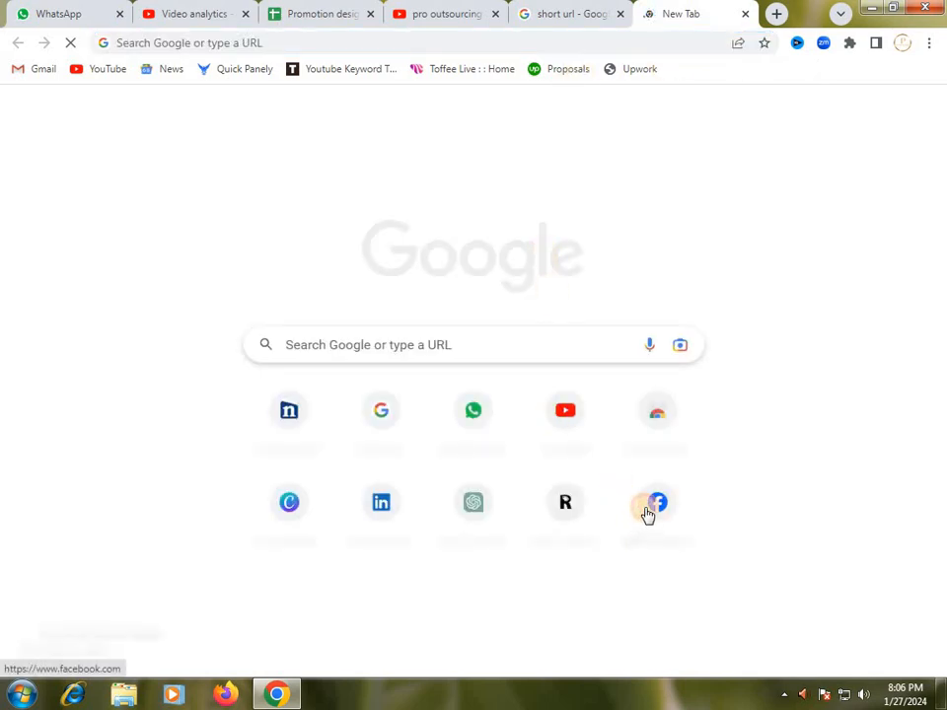
pyautogui.click(651, 503)
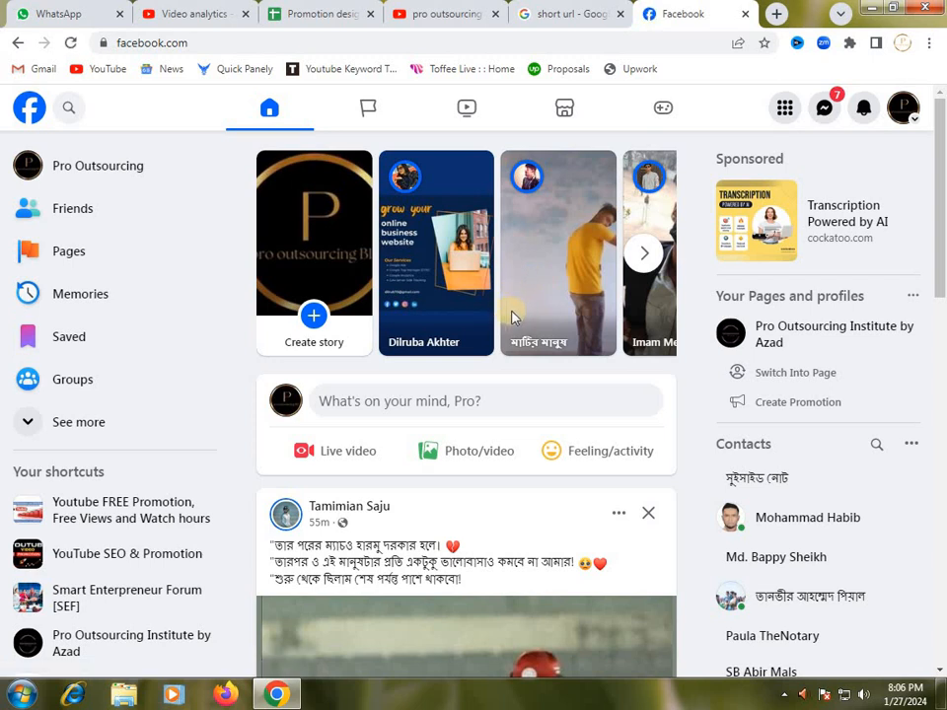
pyautogui.click(435, 20)
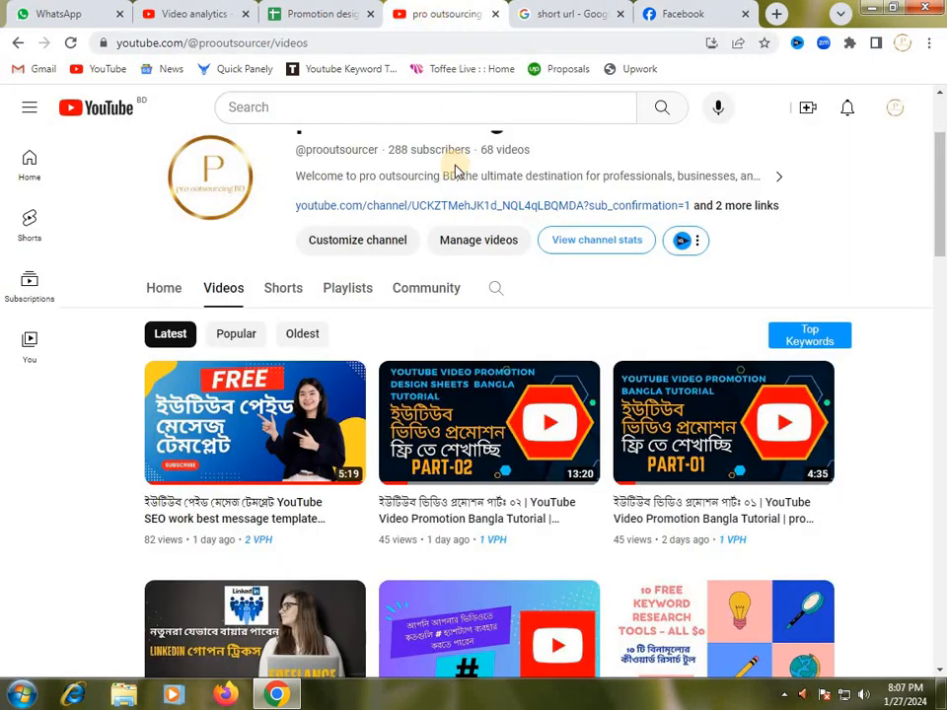
pyautogui.scroll(-2, 448, 296)
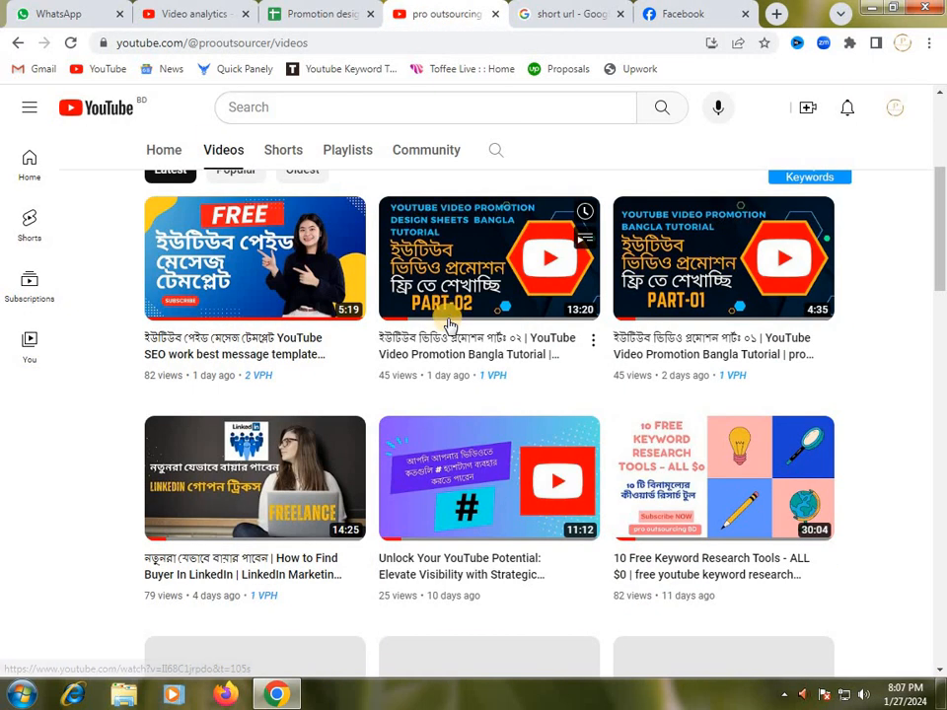
pyautogui.scroll(2, 449, 321)
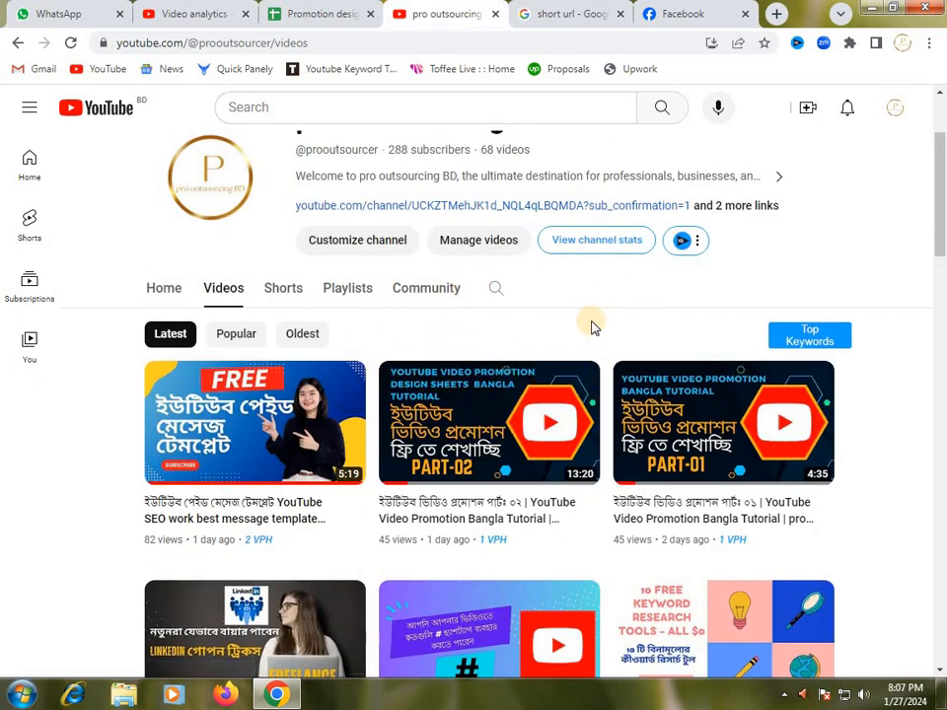
pyautogui.scroll(-2, 592, 326)
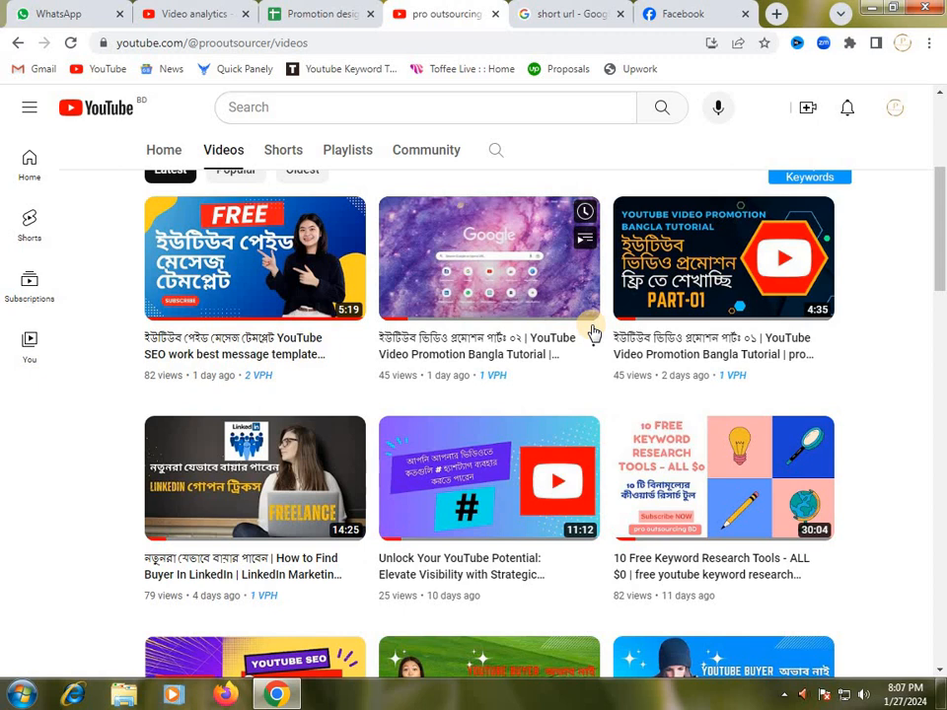
# Step: Switch back to Facebook and open the YouTube SEO & Promotion group
pyautogui.click(683, 14)
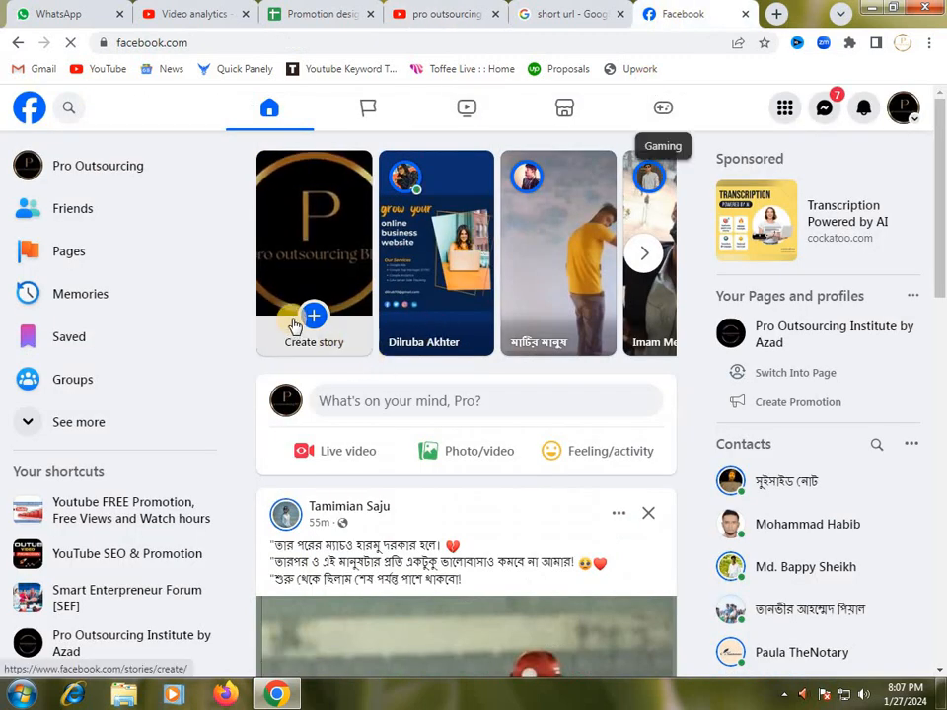
pyautogui.scroll(-1, 200, 296)
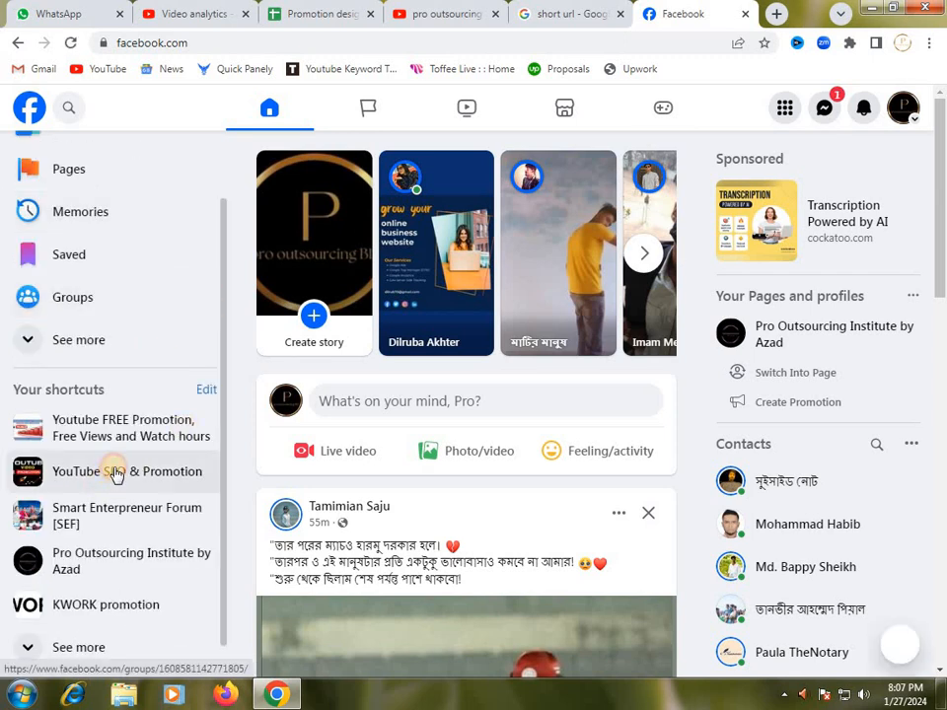
pyautogui.click(115, 474)
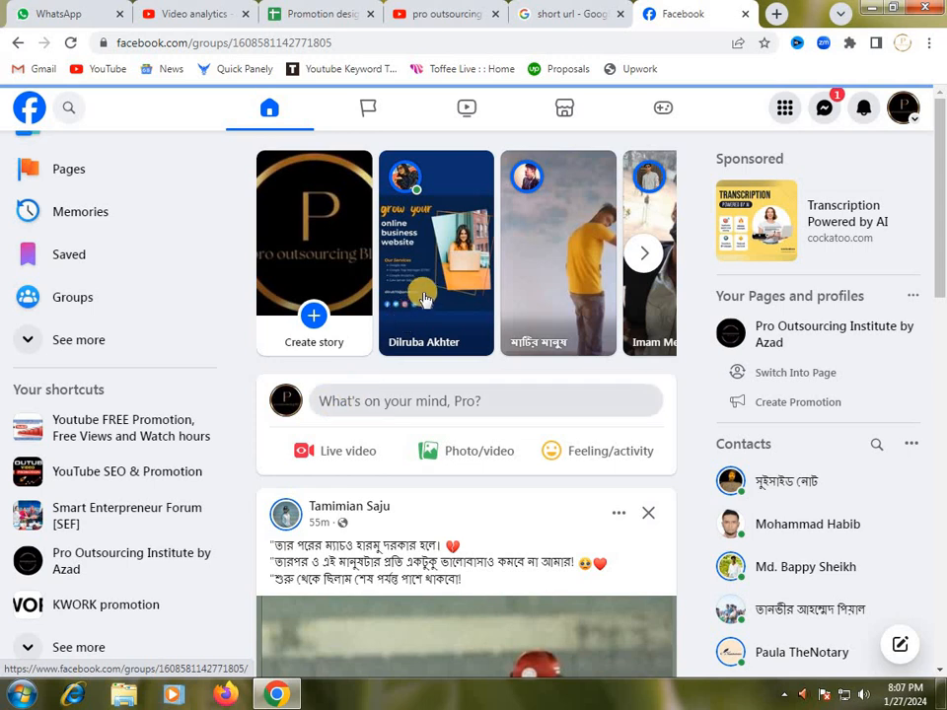
pyautogui.click(153, 480)
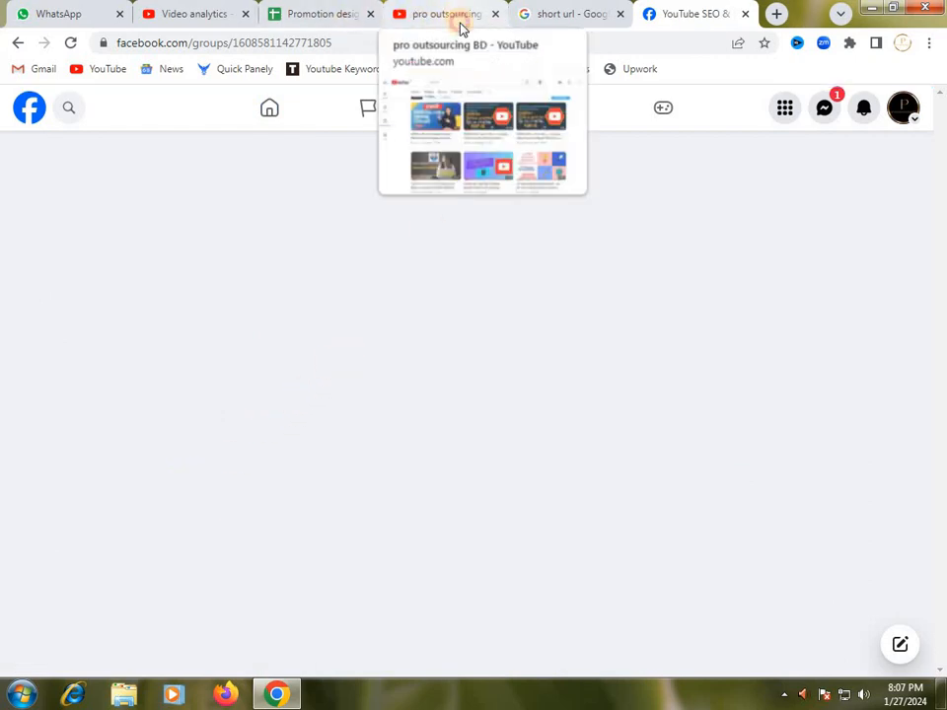
# Step: Switch to the YouTube channel and browse its uploaded videos back to those from two months ago
pyautogui.click(460, 25)
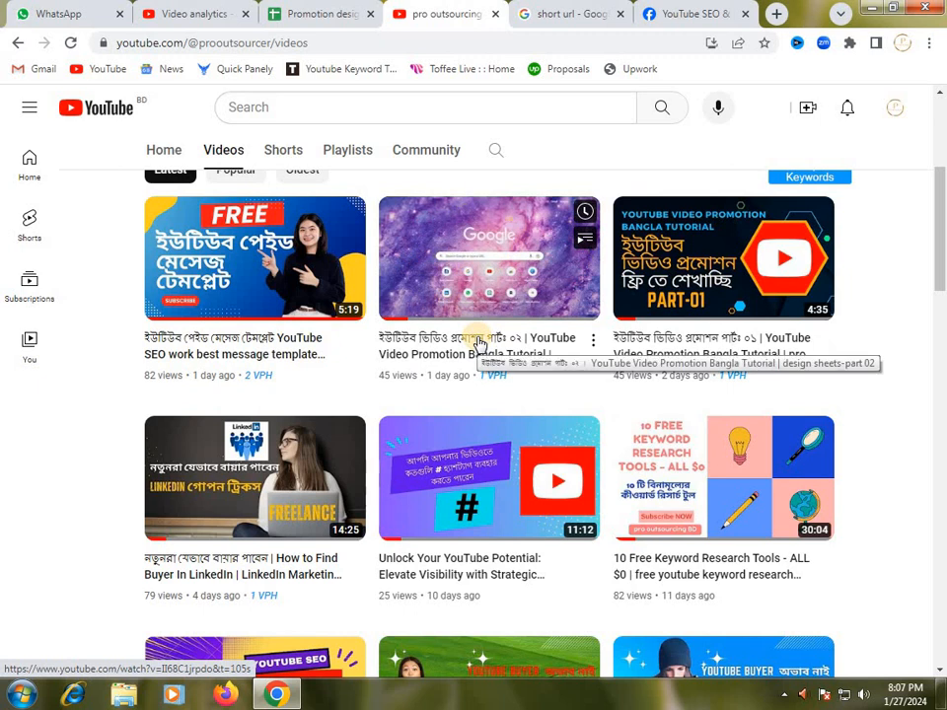
pyautogui.scroll(-2, 481, 345)
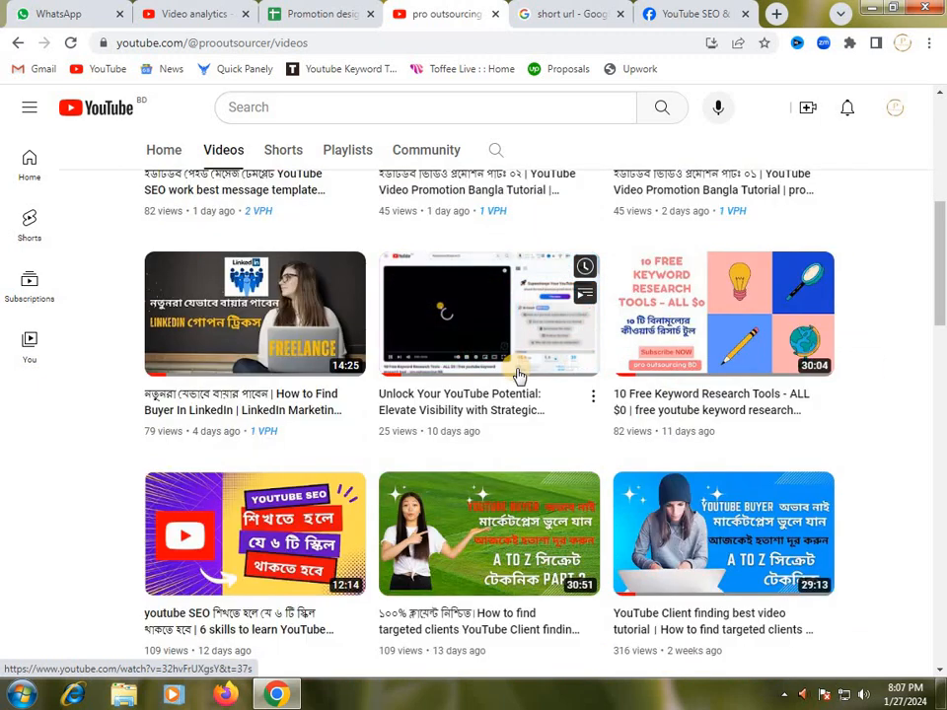
pyautogui.scroll(-3, 518, 373)
pyautogui.scroll(-2, 518, 372)
pyautogui.scroll(-3, 521, 375)
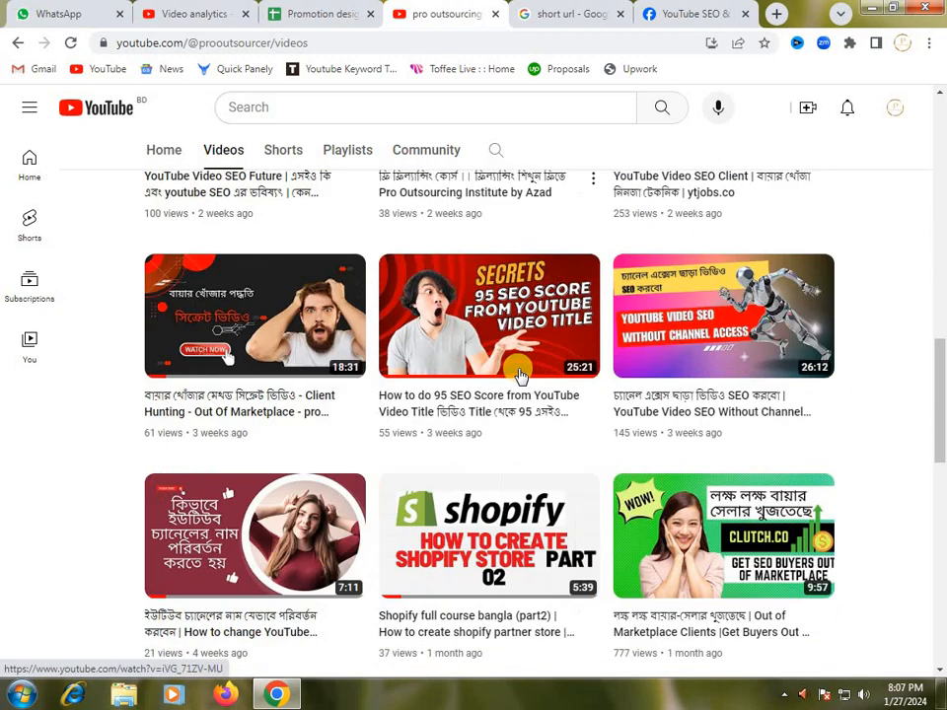
pyautogui.scroll(-2, 523, 378)
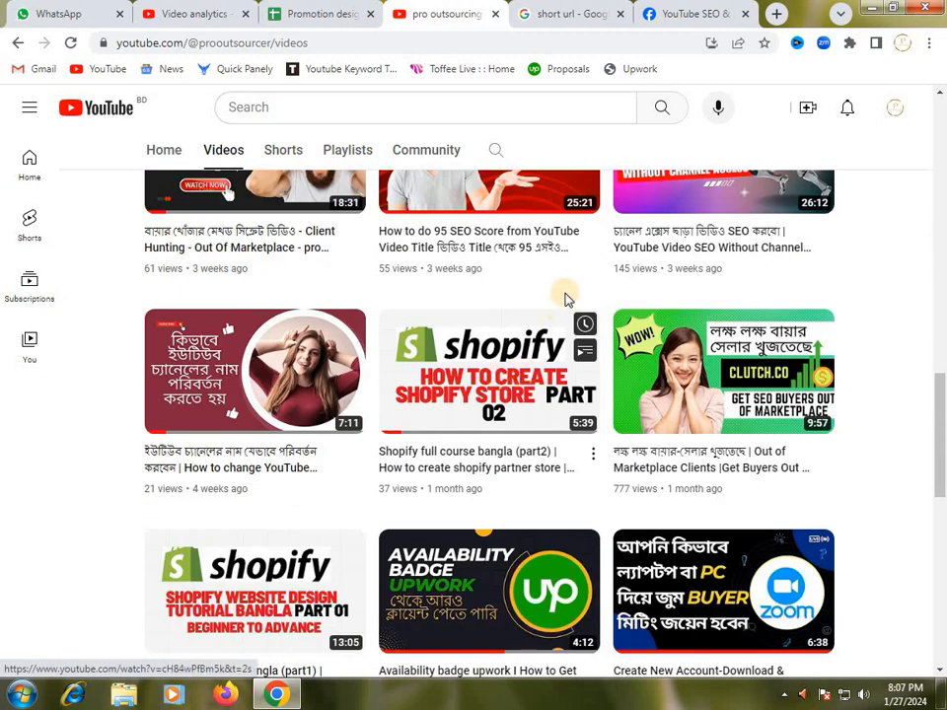
pyautogui.scroll(13, 577, 320)
pyautogui.scroll(-7, 581, 370)
pyautogui.scroll(-3, 582, 371)
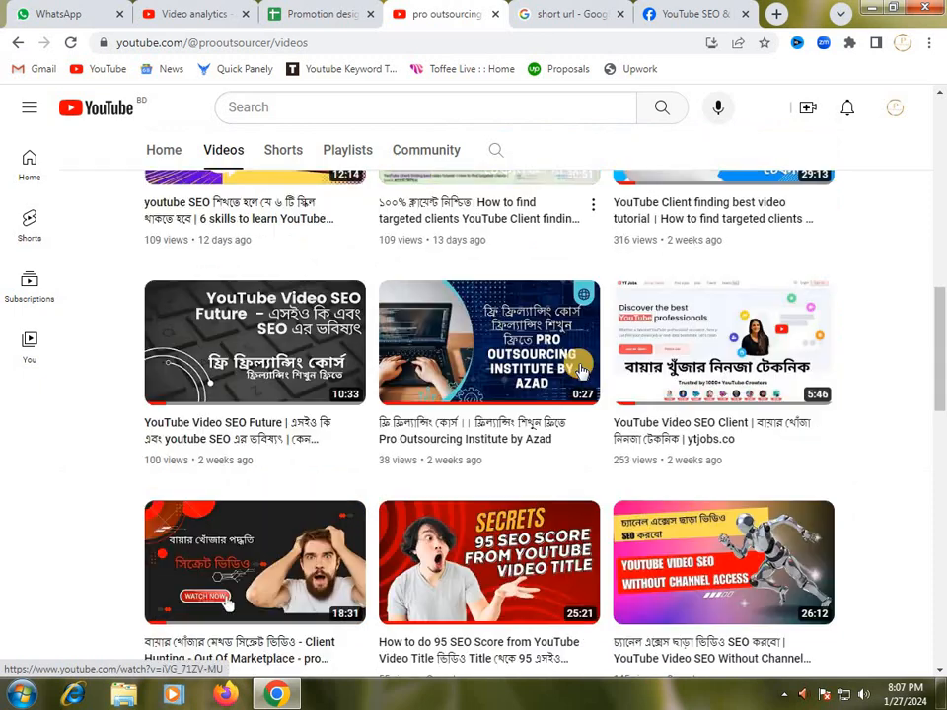
pyautogui.scroll(-3, 582, 371)
pyautogui.scroll(1, 582, 371)
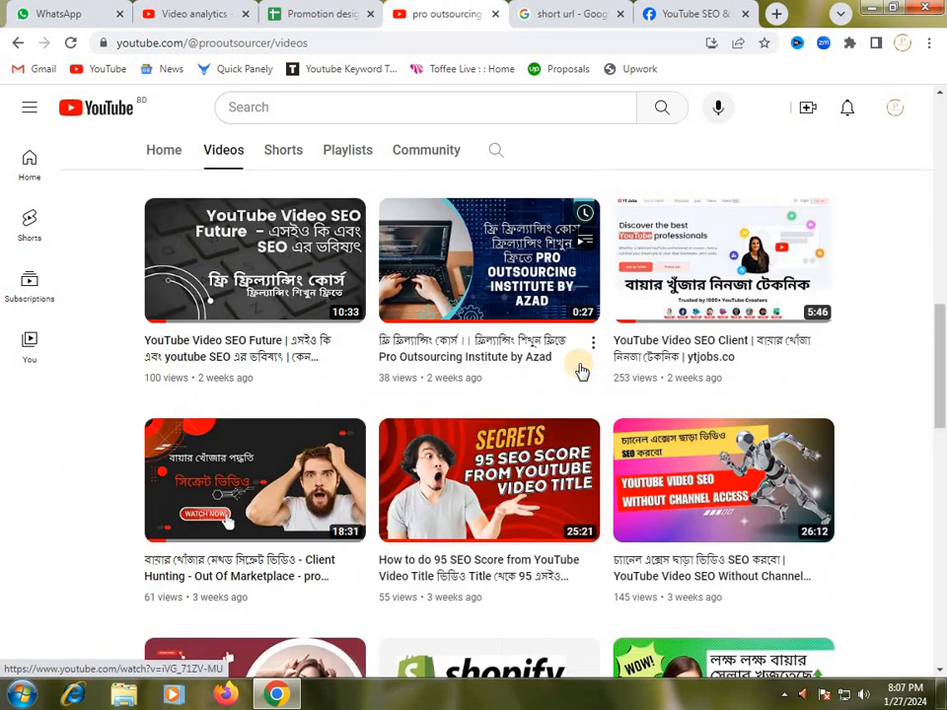
pyautogui.scroll(-3, 582, 370)
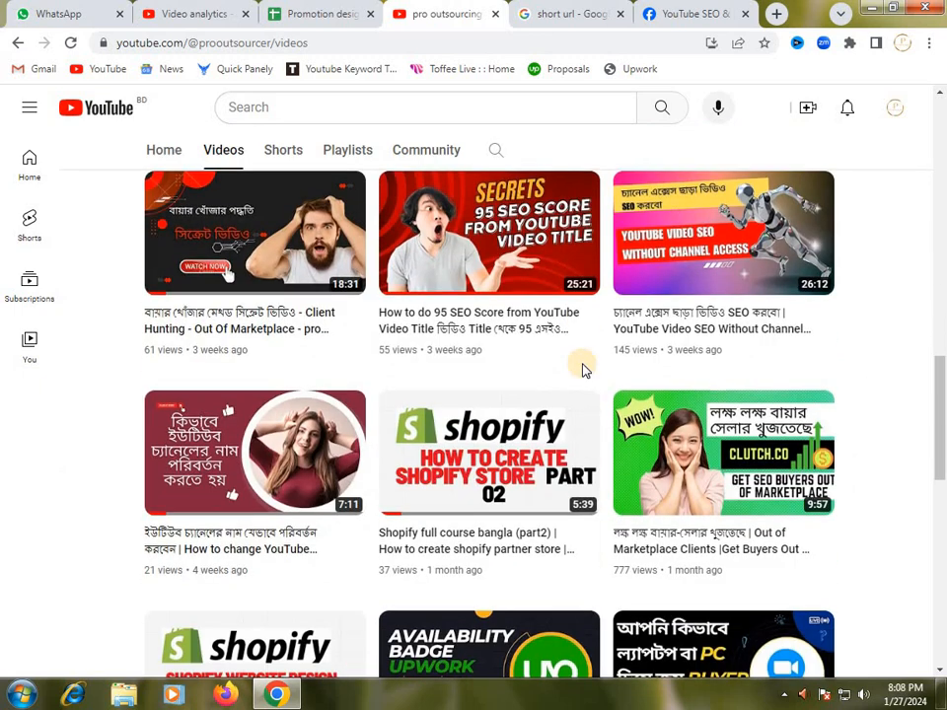
pyautogui.scroll(-3, 582, 370)
pyautogui.scroll(-4, 584, 371)
pyautogui.scroll(-3, 584, 372)
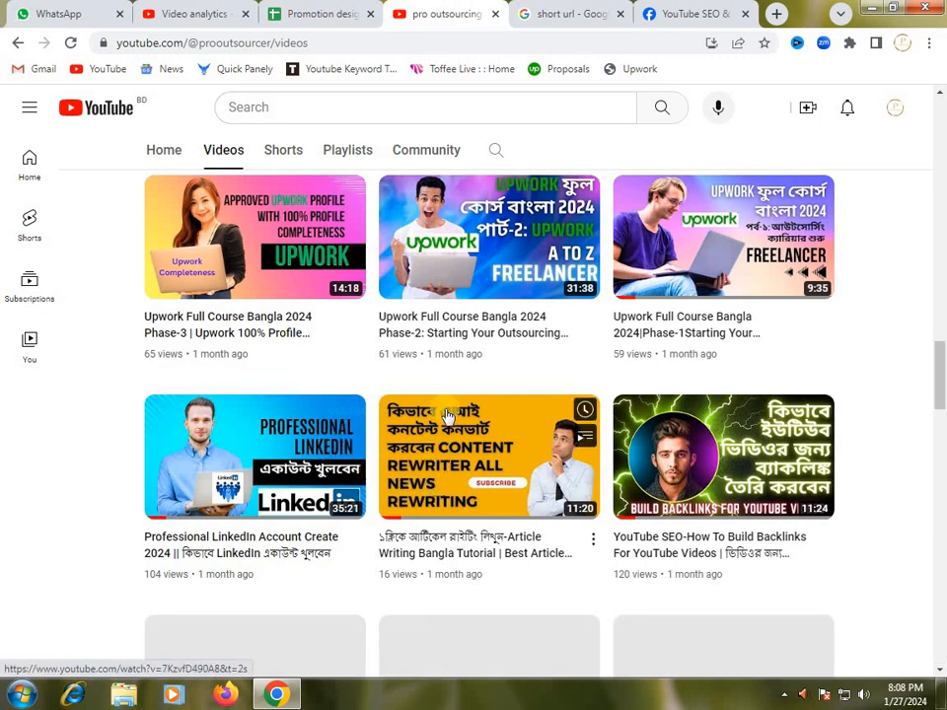
pyautogui.scroll(-3, 456, 398)
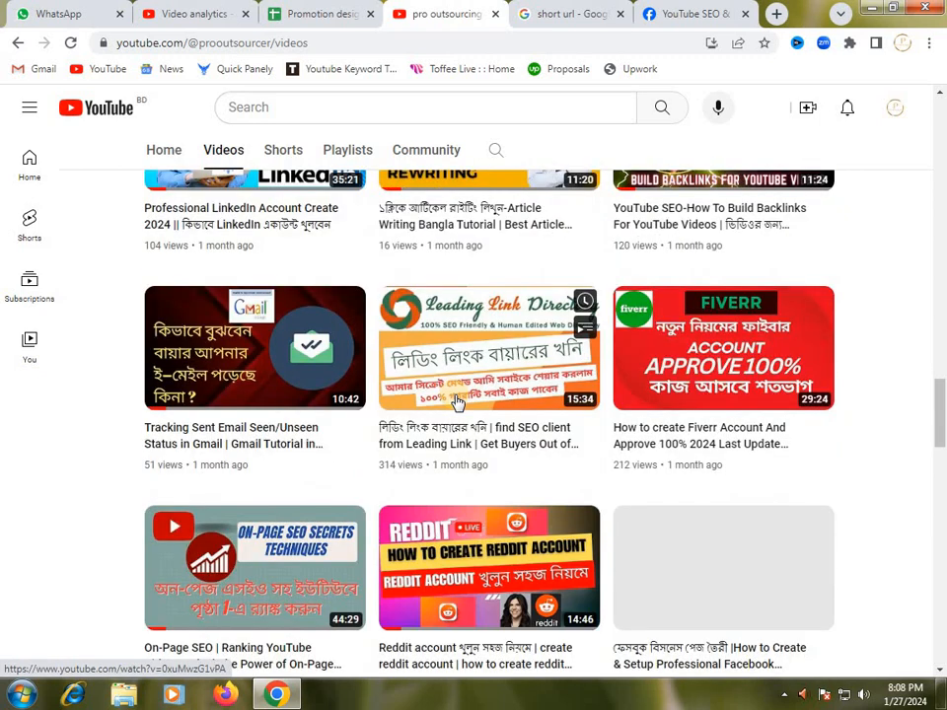
pyautogui.scroll(-3, 456, 416)
pyautogui.scroll(-3, 456, 419)
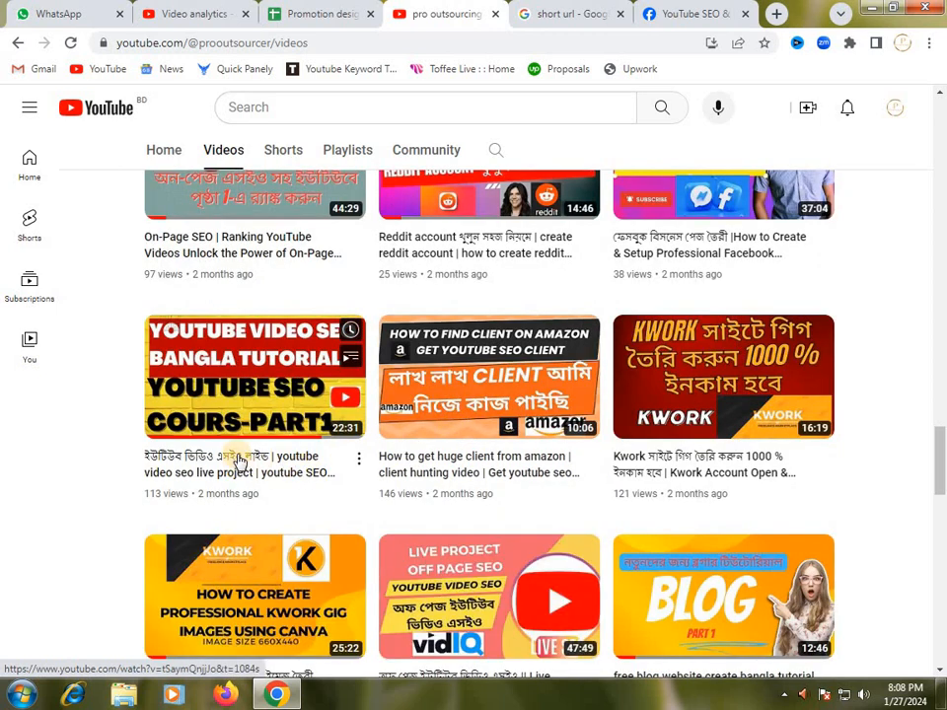
# Step: Open the "youtube video seo live project" video in a separate browser tab and switch to it
pyautogui.rightClick(240, 460)
pyautogui.click(264, 466)
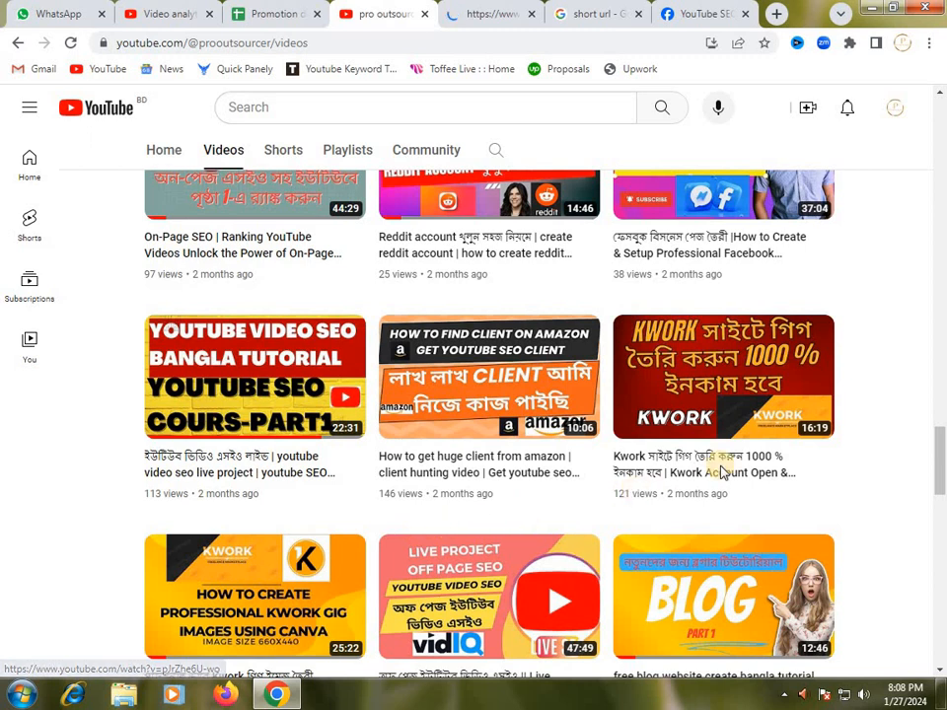
pyautogui.click(478, 22)
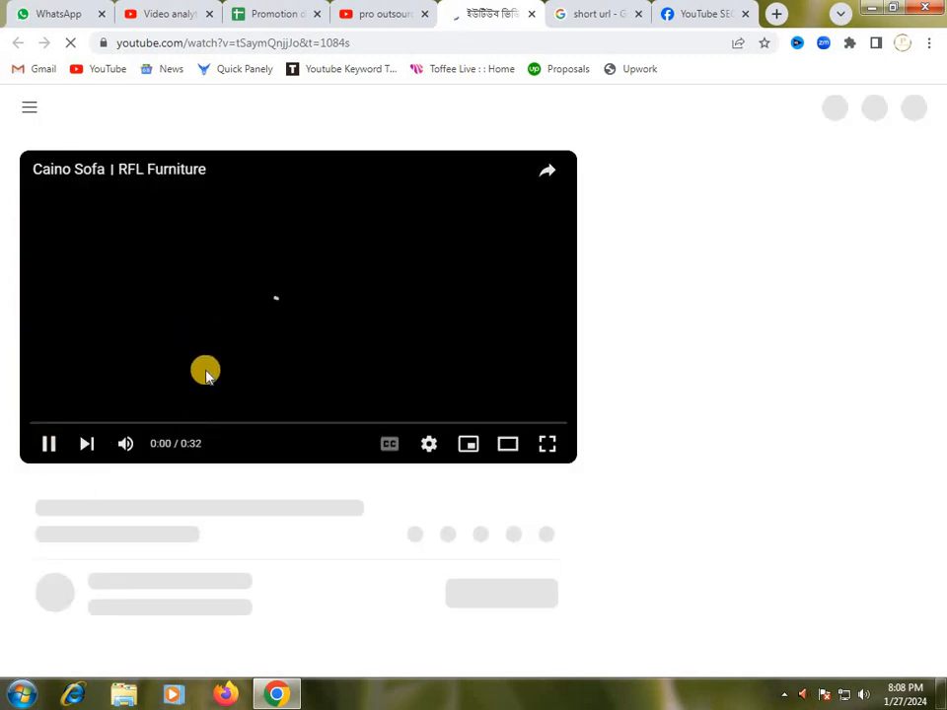
pyautogui.click(224, 46)
pyautogui.doubleClick(225, 47)
pyautogui.click(225, 47)
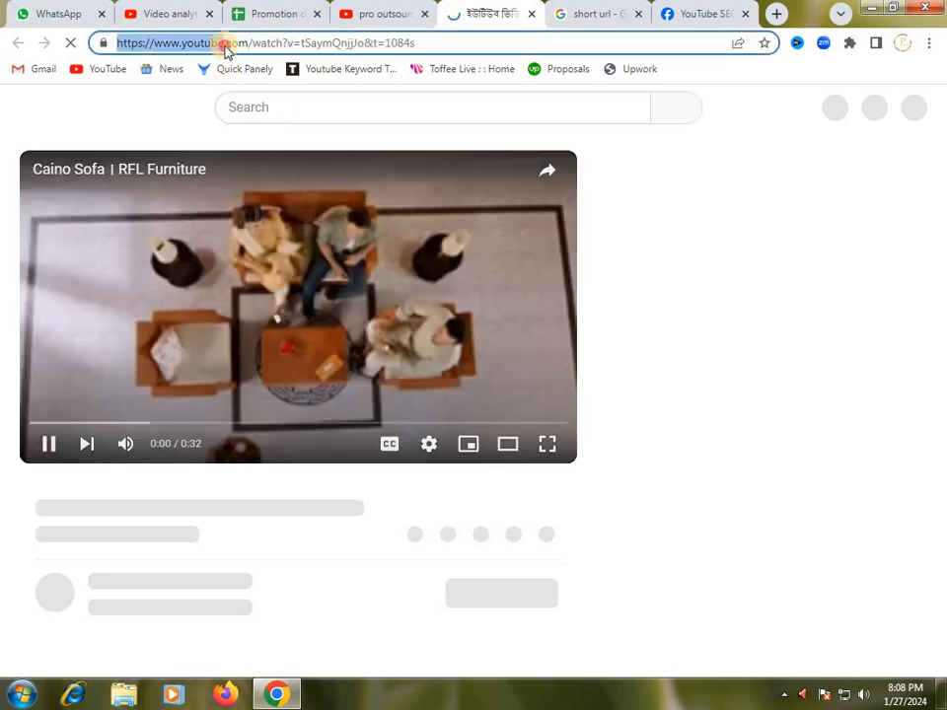
pyautogui.click(225, 47)
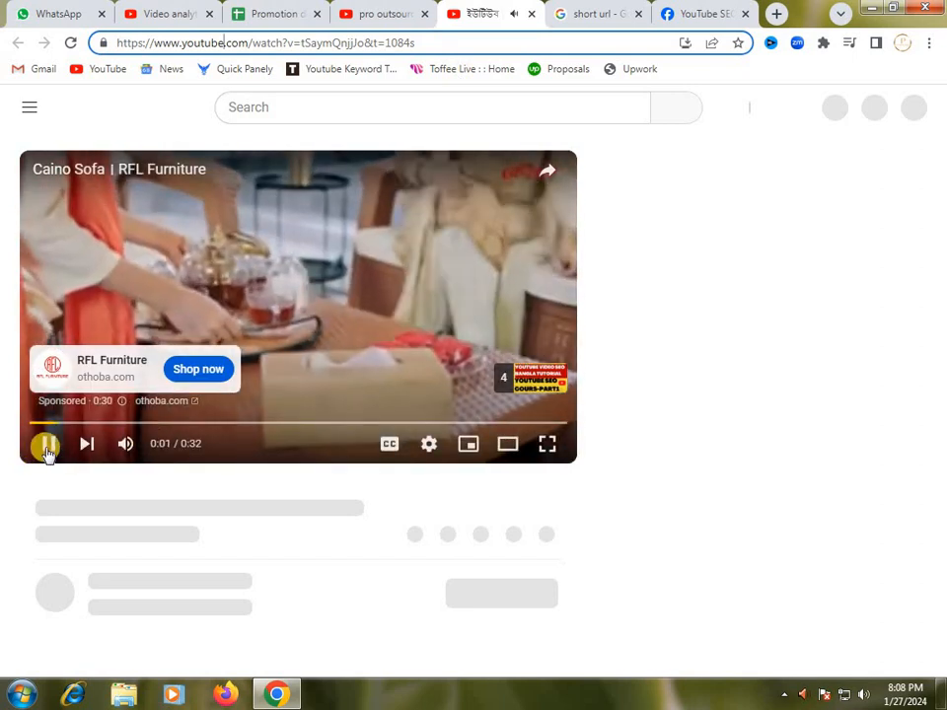
# Step: Mute the video player and skip the RFL Furniture advertisement
pyautogui.click(121, 444)
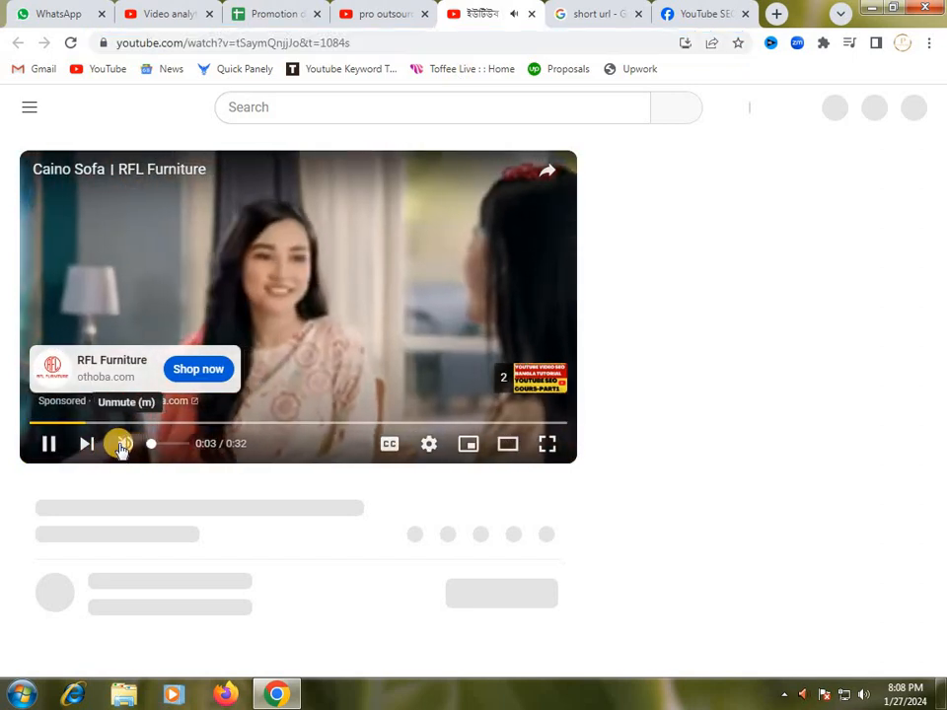
pyautogui.click(524, 391)
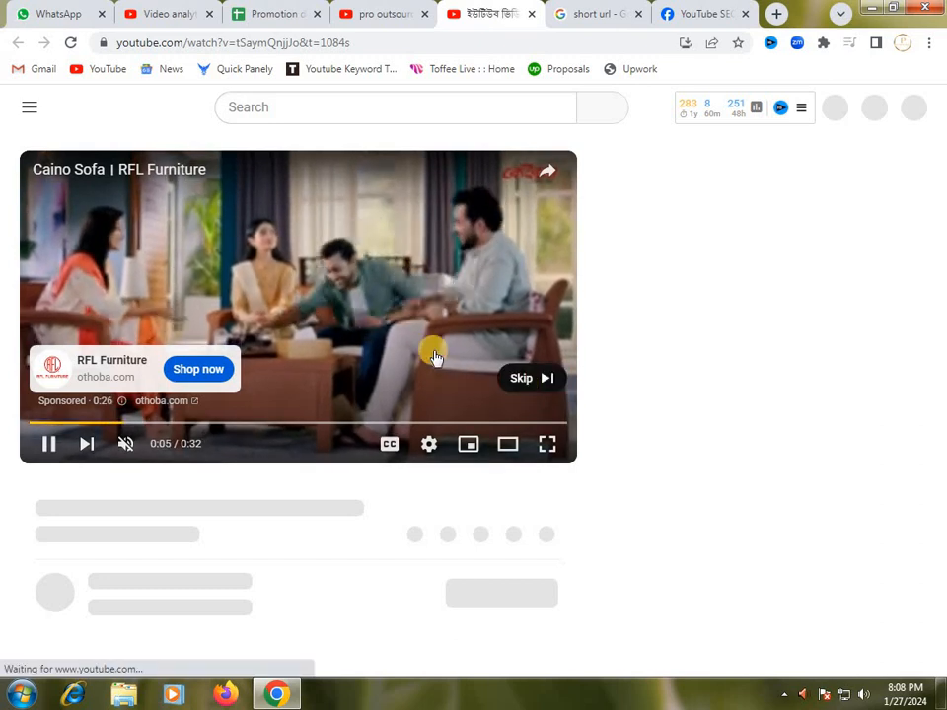
# Step: Copy the full URL of the "youtube video seo live project" video and pause its playback
pyautogui.doubleClick(225, 46)
pyautogui.rightClick(225, 49)
pyautogui.doubleClick(214, 45)
pyautogui.tripleClick(212, 42)
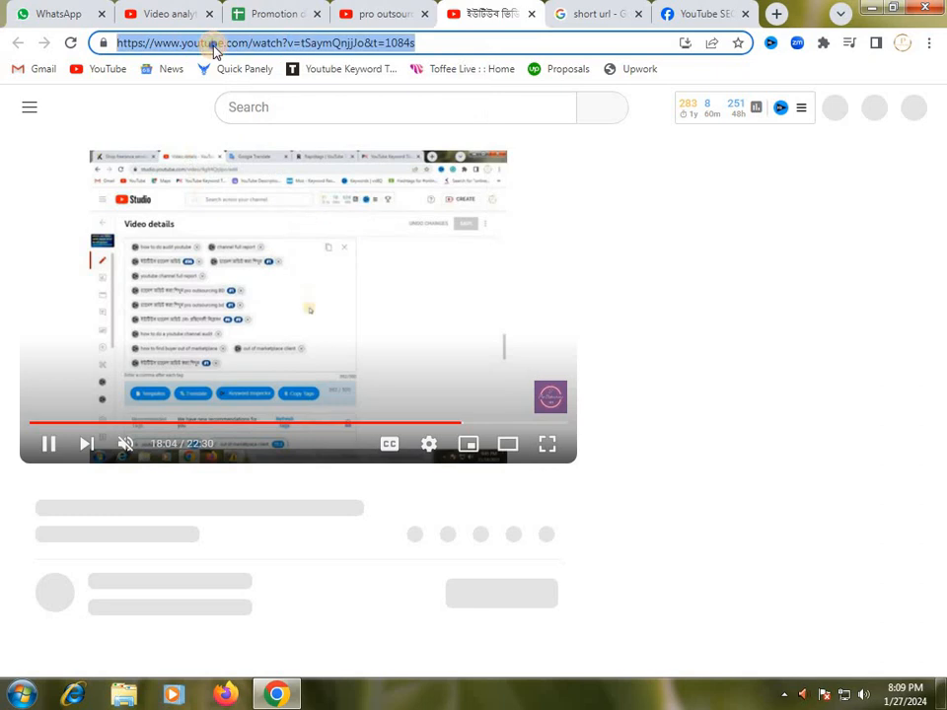
pyautogui.rightClick(220, 45)
pyautogui.click(247, 105)
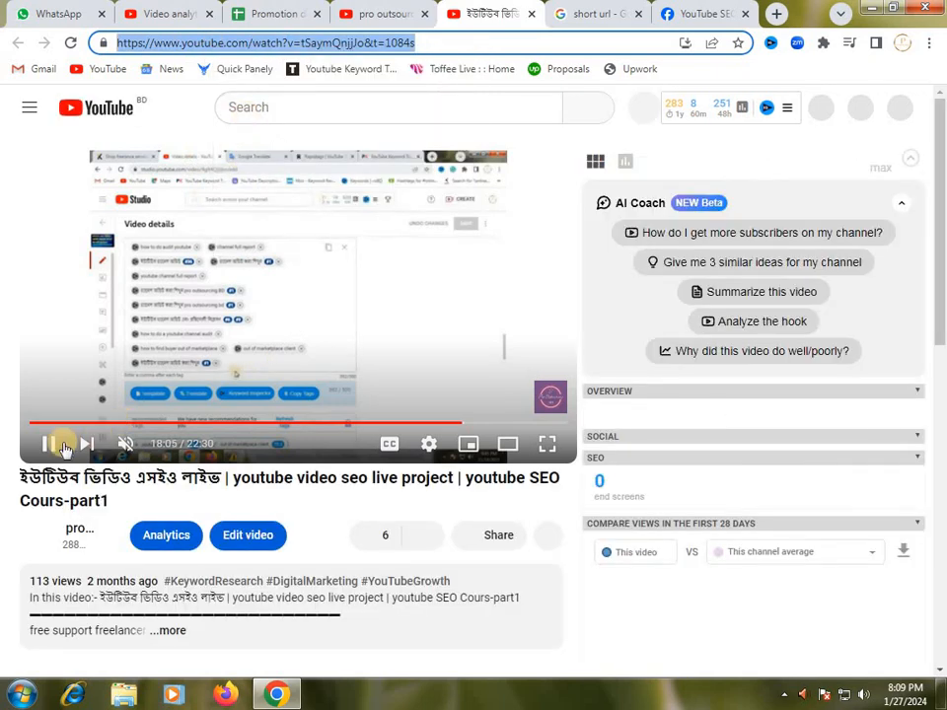
pyautogui.click(48, 444)
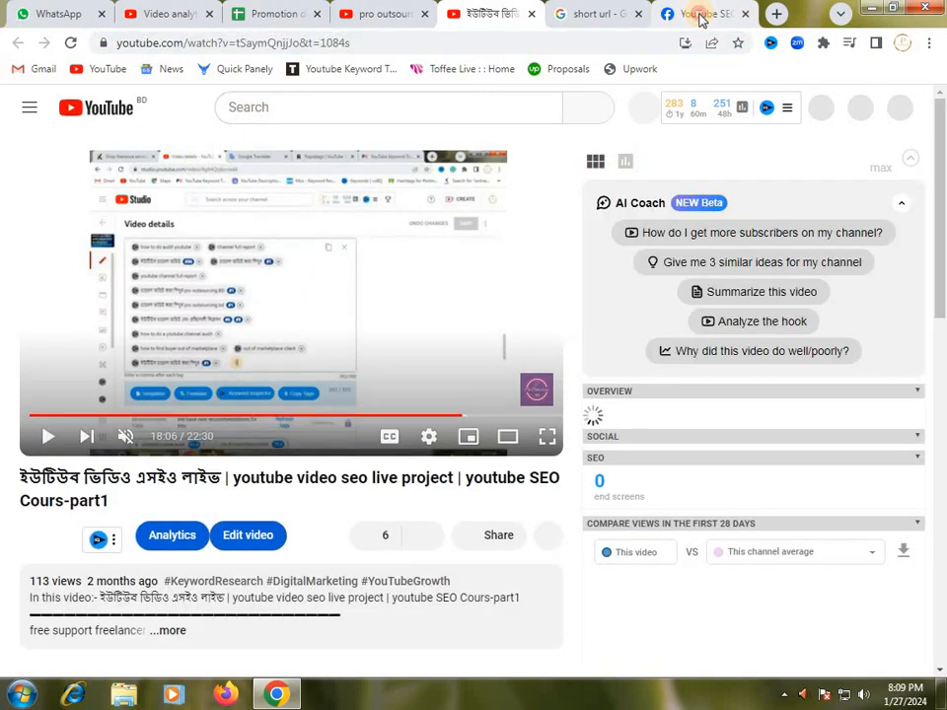
# Step: Return to Facebook and look over the YouTube SEO & Promotion group's page
pyautogui.click(700, 14)
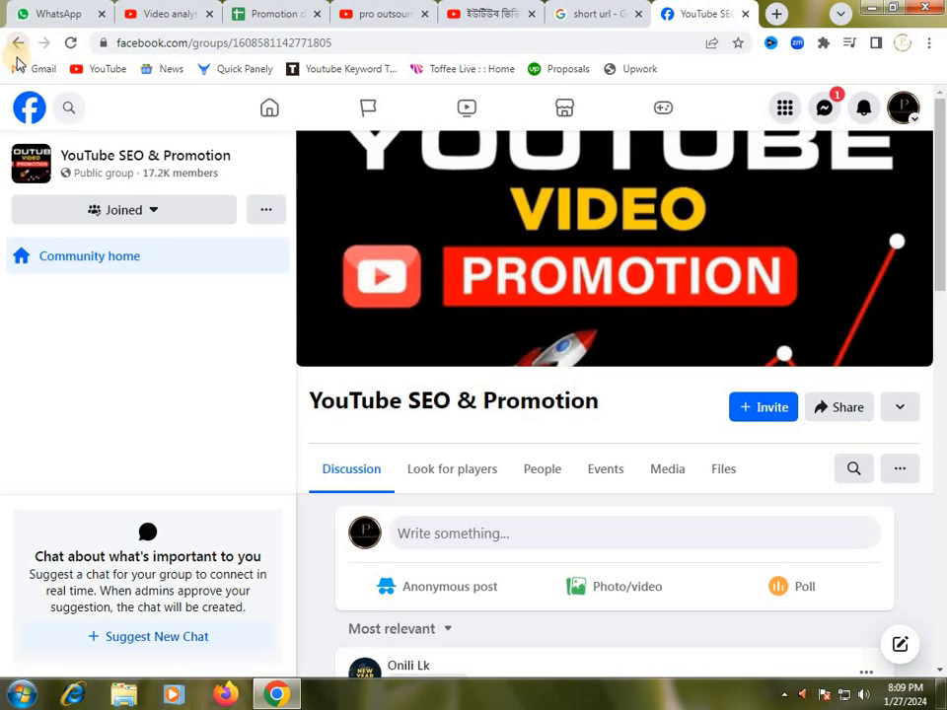
pyautogui.scroll(-3, 323, 418)
pyautogui.scroll(2, 286, 405)
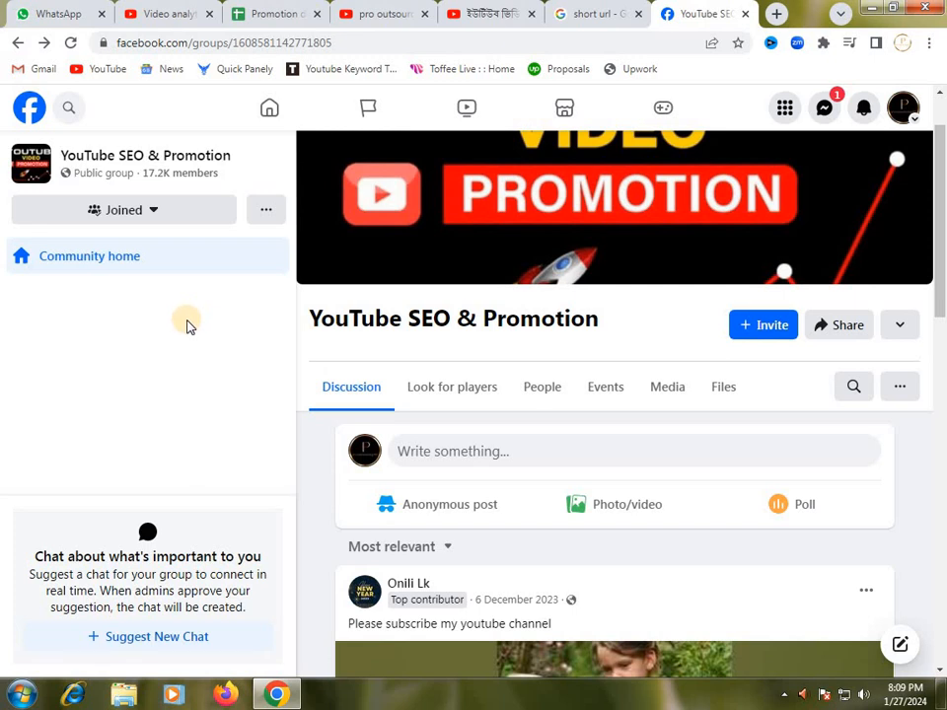
# Step: Open the "Youtube FREE Promotion, Free Views and Watch hours" group from the Facebook home page and move the Windows color scheme dialog out of the way
pyautogui.click(34, 116)
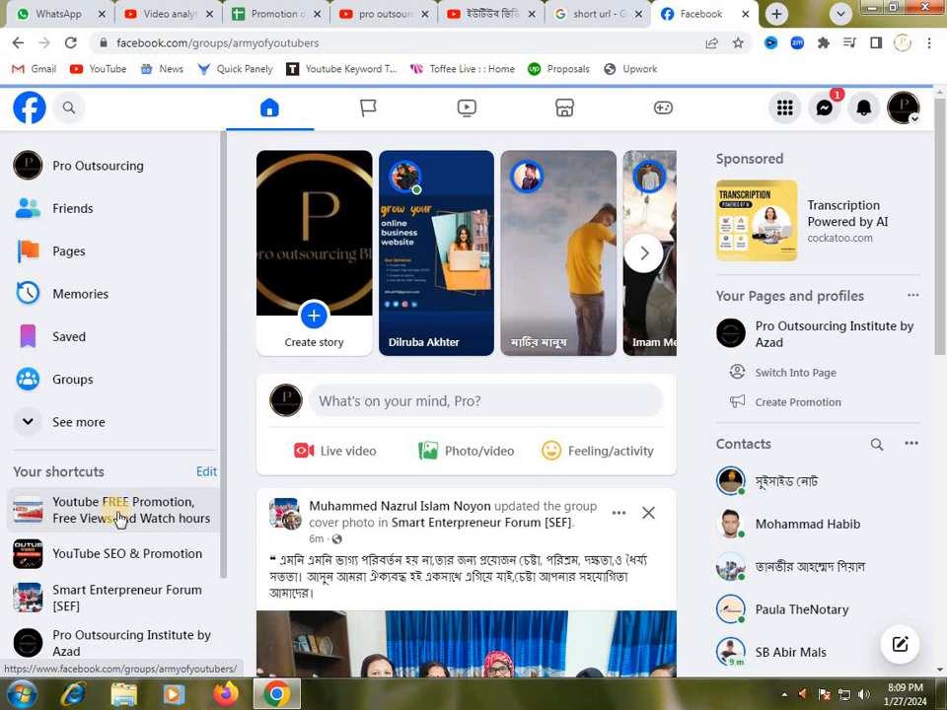
pyautogui.click(71, 534)
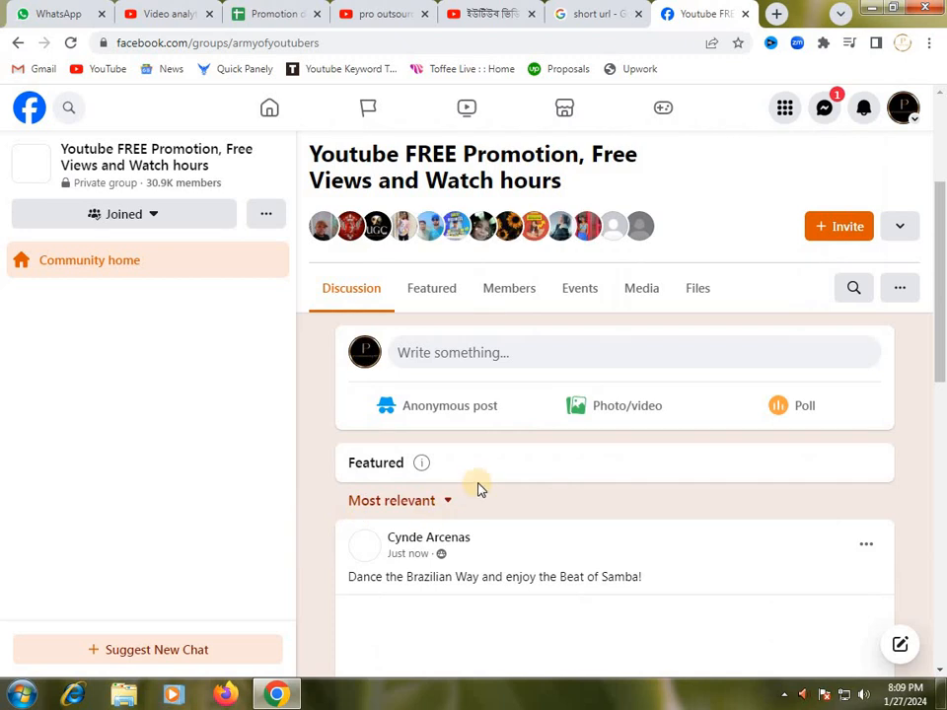
pyautogui.scroll(-5, 479, 488)
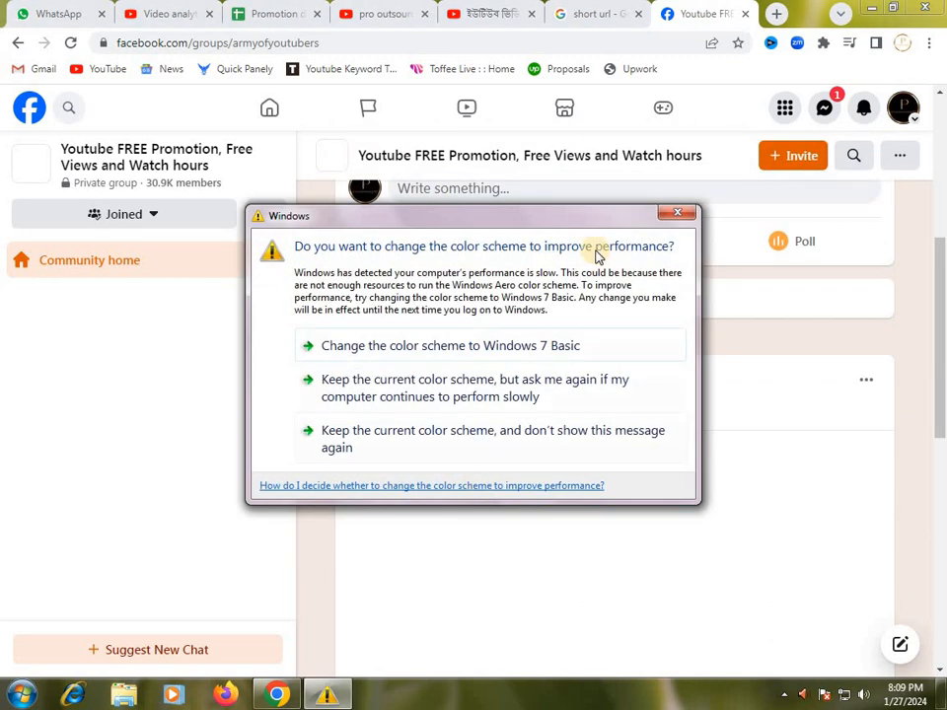
pyautogui.moveTo(582, 229); pyautogui.dragTo(634, 653)
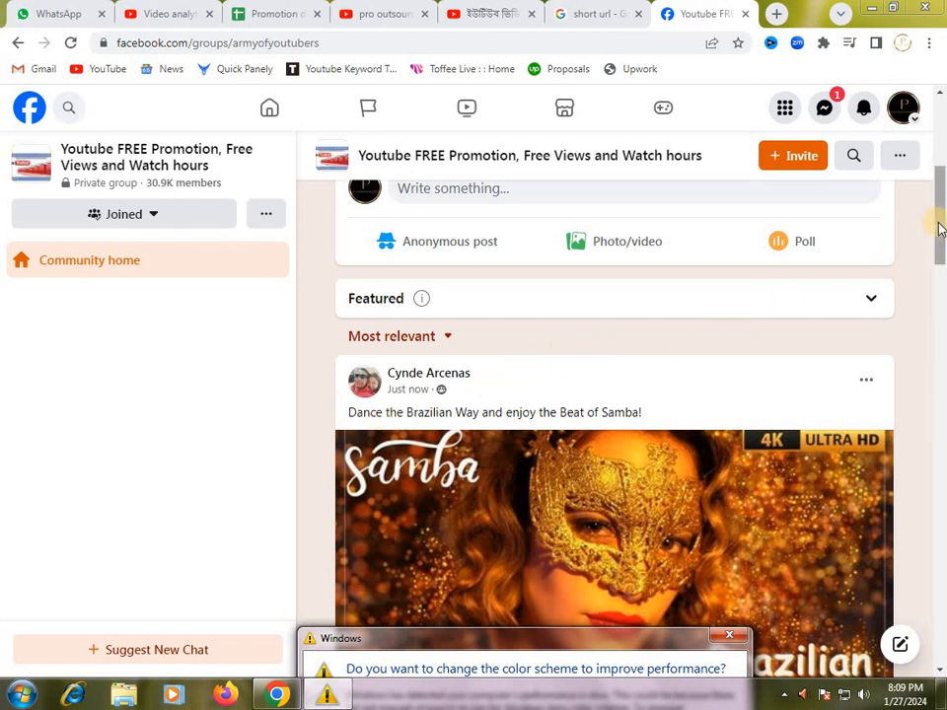
pyautogui.moveTo(942, 230)
pyautogui.mouseDown()
pyautogui.moveTo(938, 489)
pyautogui.moveTo(921, 277)
pyautogui.moveTo(926, 196)
pyautogui.moveTo(932, 243)
pyautogui.mouseUp()
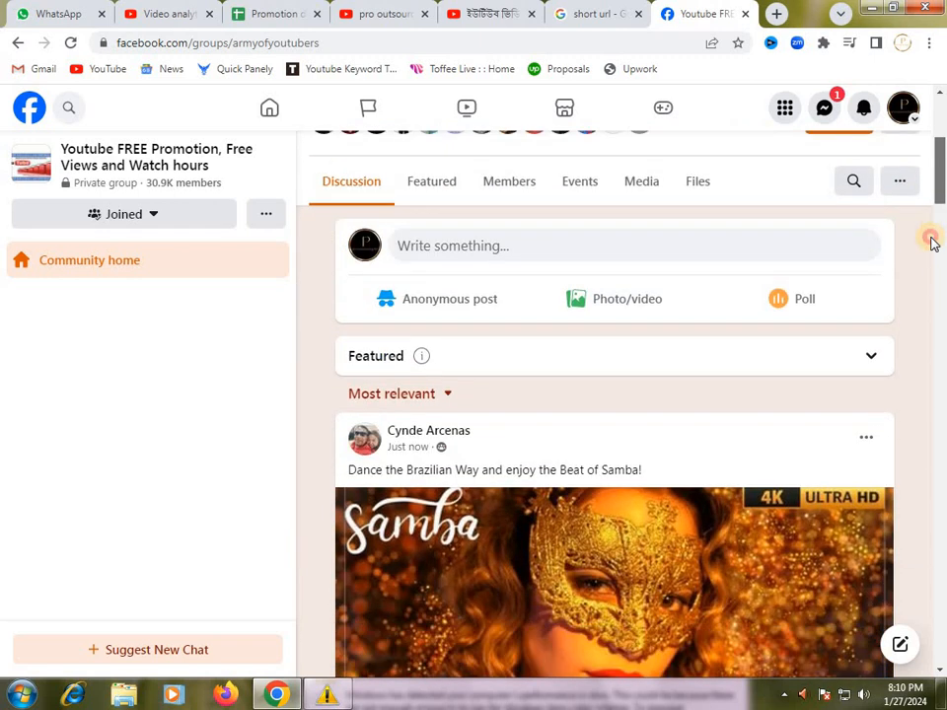
pyautogui.click(505, 250)
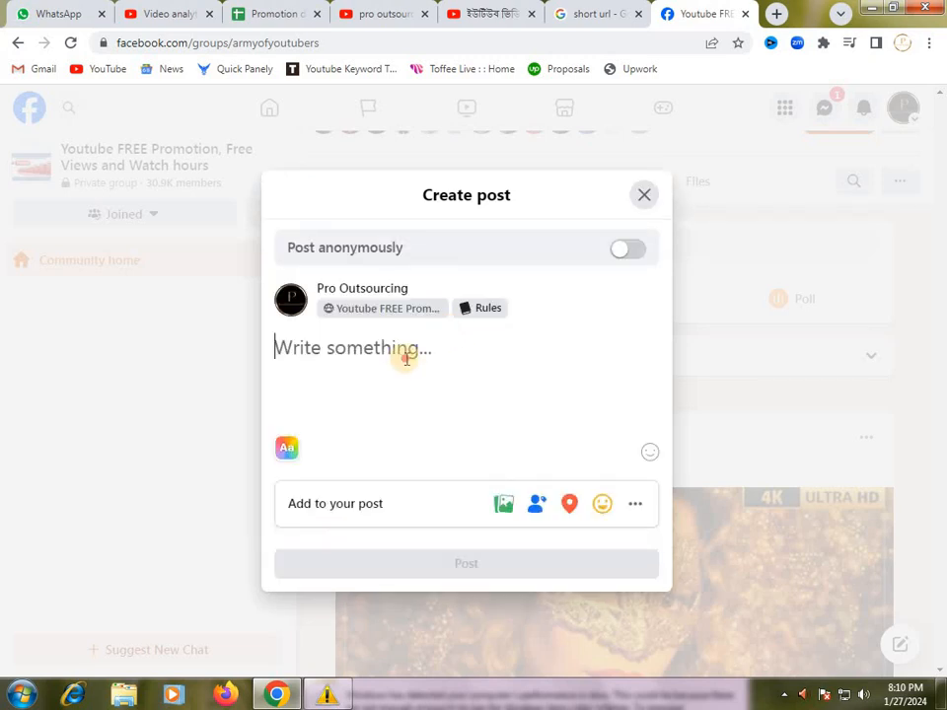
pyautogui.rightClick(410, 363)
pyautogui.click(396, 403)
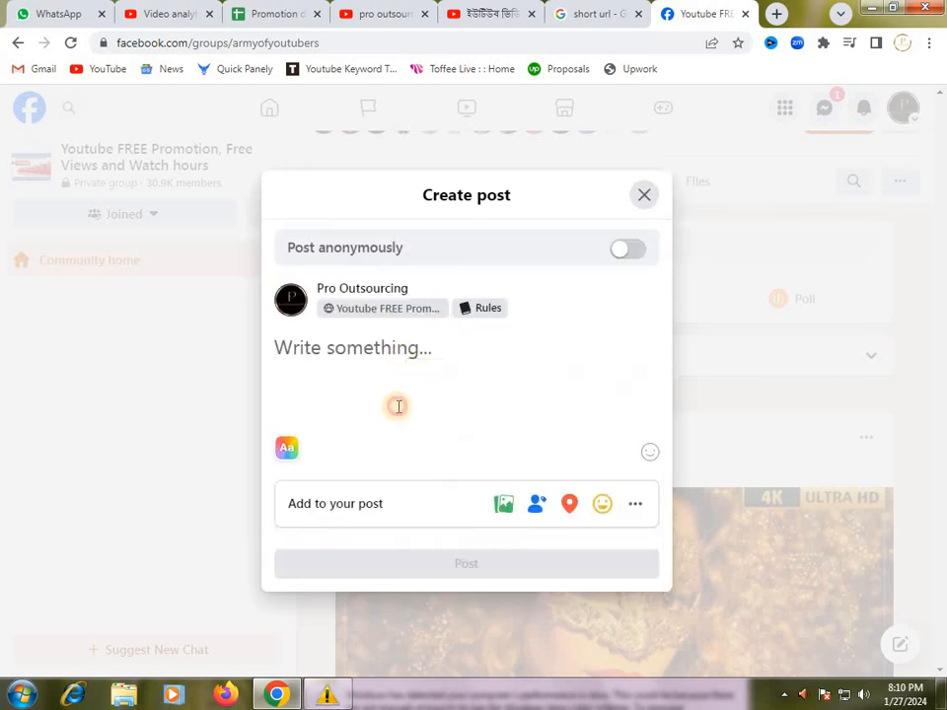
pyautogui.rightClick(382, 357)
pyautogui.click(406, 453)
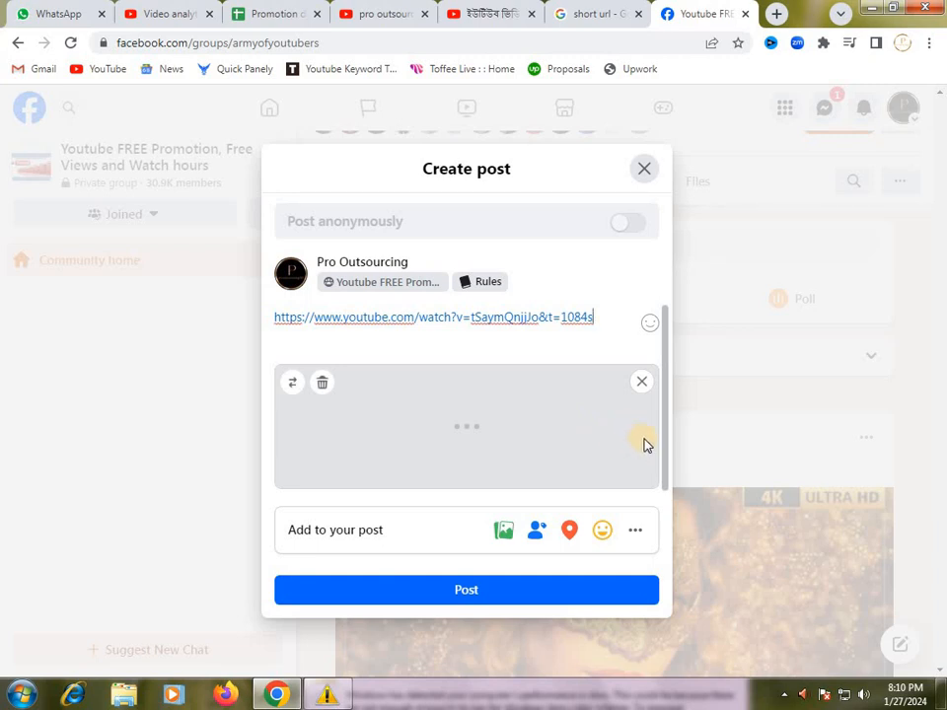
pyautogui.click(520, 602)
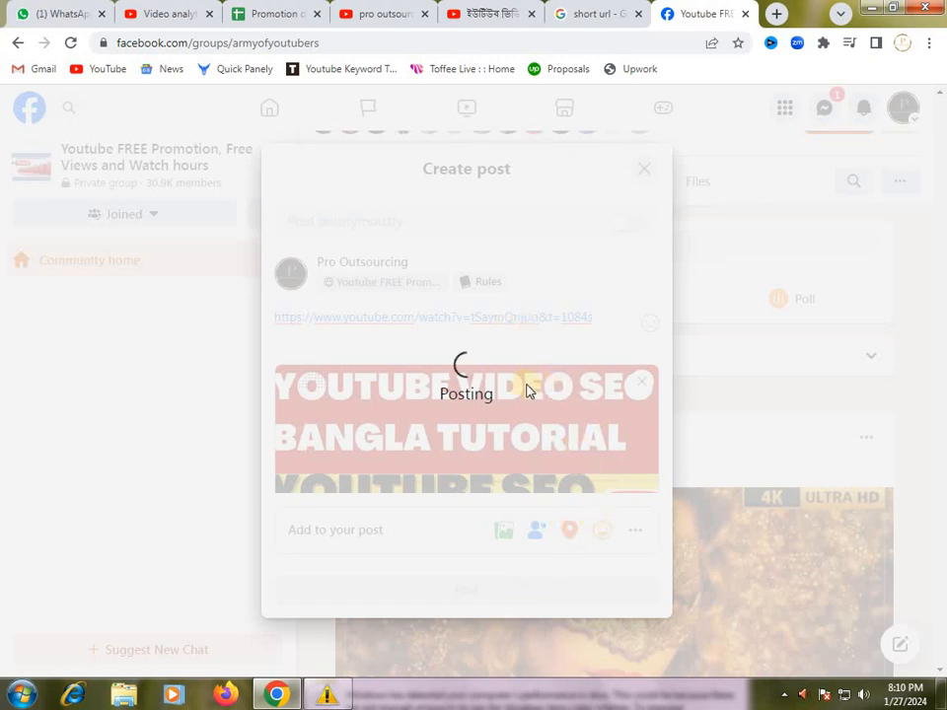
# Step: Look through the group's discussion feed for the newly published Pro Outsourcing video post
pyautogui.scroll(2, 530, 398)
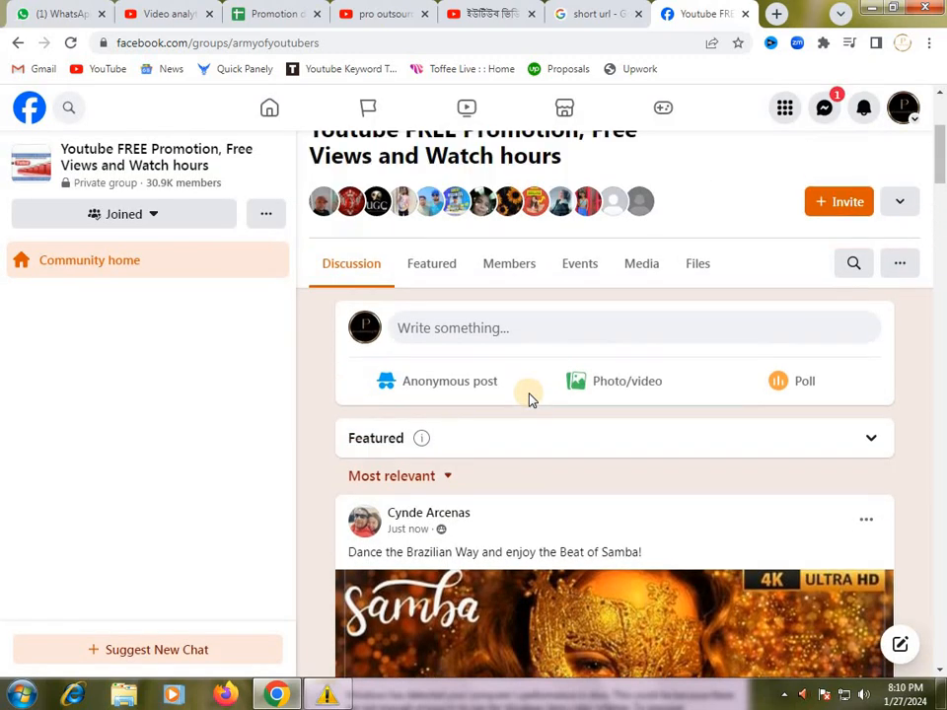
pyautogui.scroll(-4, 529, 397)
pyautogui.scroll(2, 529, 397)
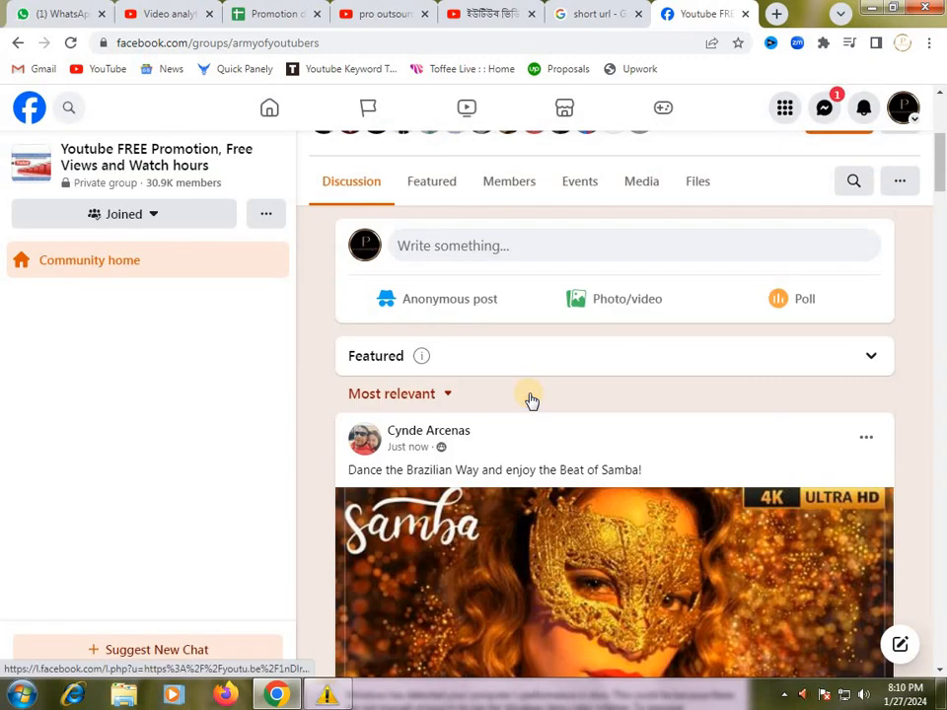
pyautogui.scroll(1, 529, 397)
pyautogui.scroll(-5, 530, 400)
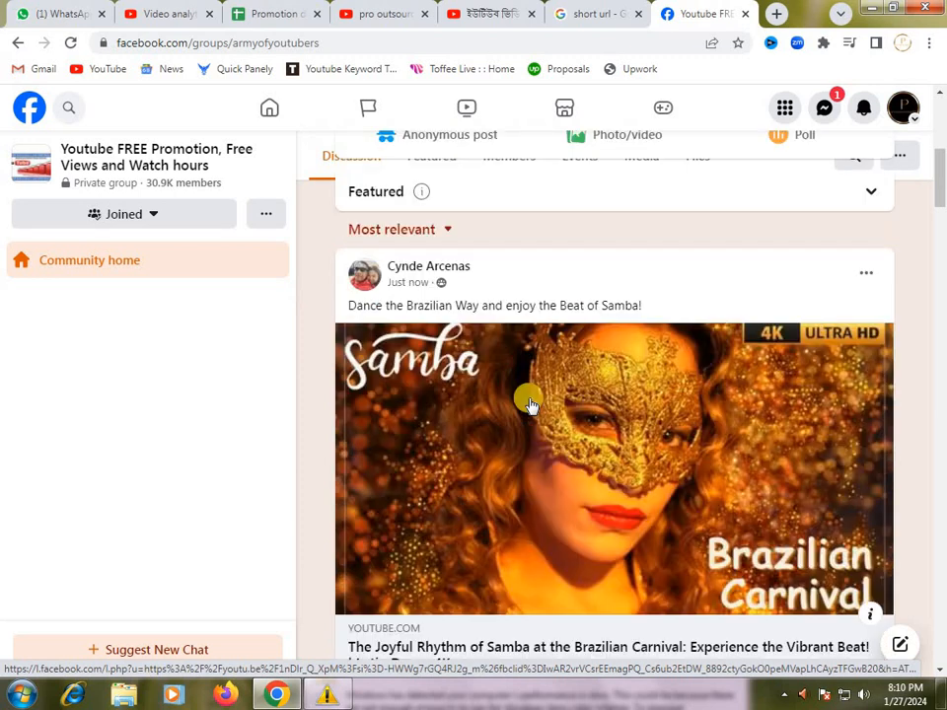
pyautogui.scroll(-3, 530, 405)
pyautogui.scroll(10, 483, 419)
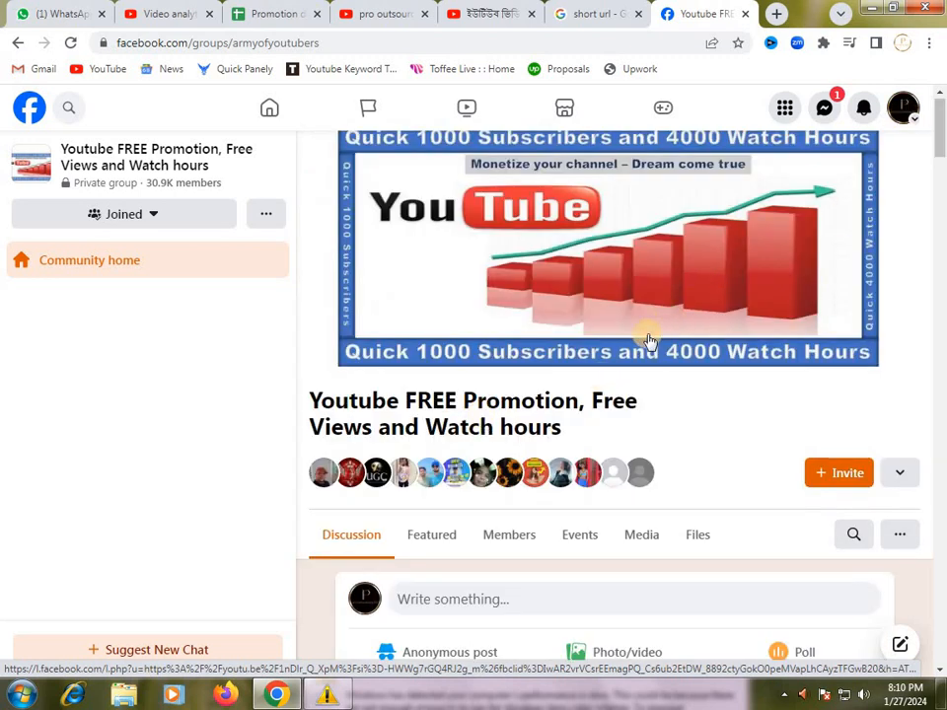
pyautogui.scroll(-3, 643, 341)
pyautogui.scroll(-6, 642, 349)
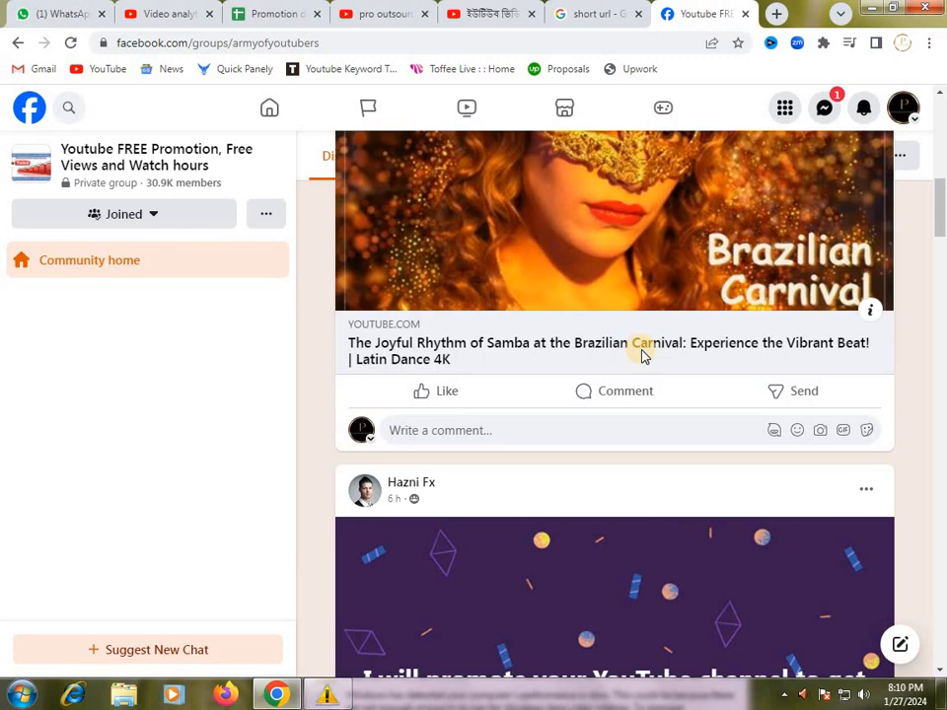
pyautogui.scroll(-10, 641, 355)
pyautogui.scroll(2, 641, 355)
pyautogui.scroll(-3, 641, 355)
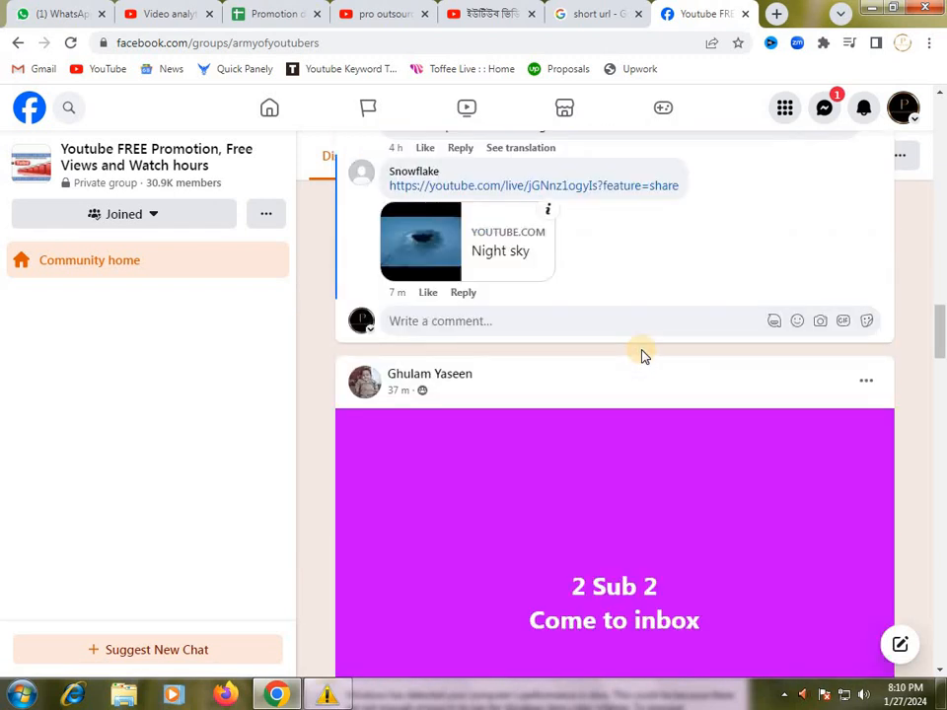
pyautogui.scroll(-6, 641, 355)
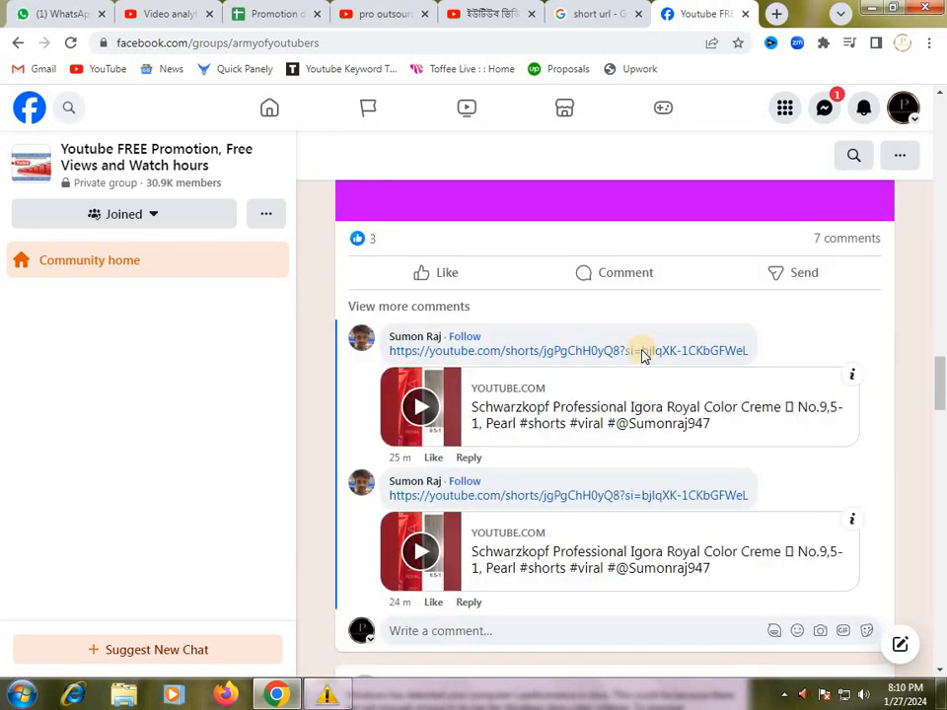
pyautogui.scroll(20, 631, 365)
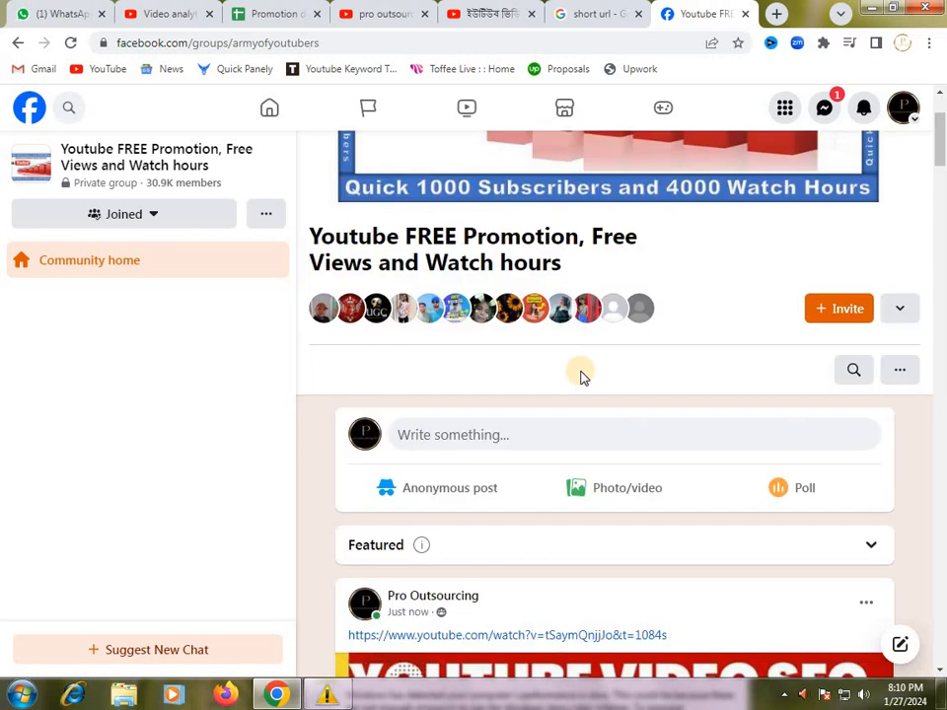
pyautogui.scroll(-3, 582, 376)
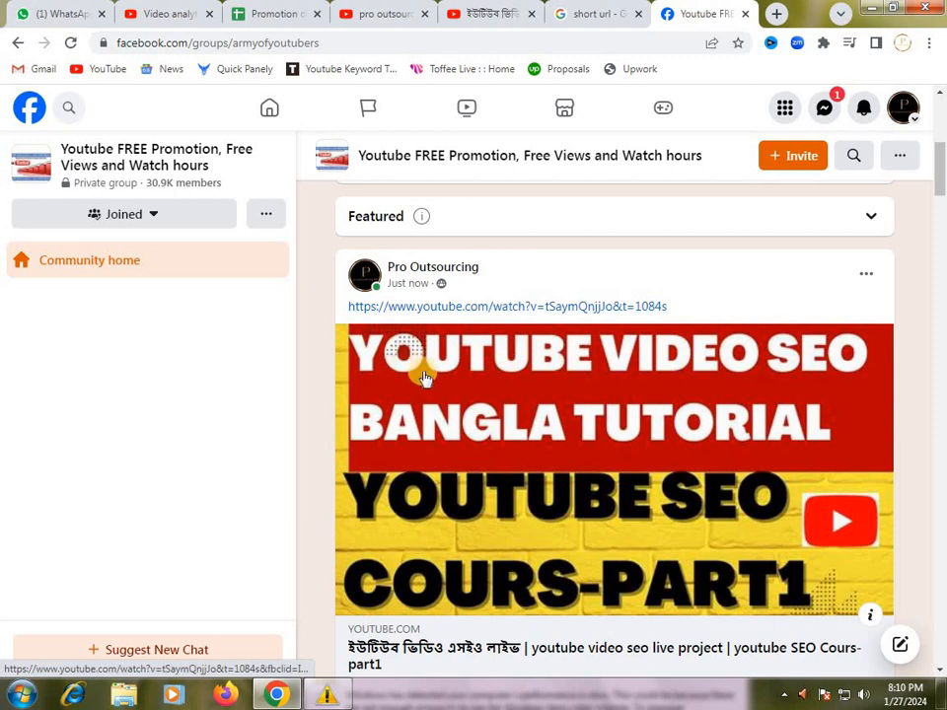
# Step: Copy the group's full name, "Youtube FREE Promotion, Free Views and Watch hours", from its page heading
pyautogui.scroll(5, 426, 380)
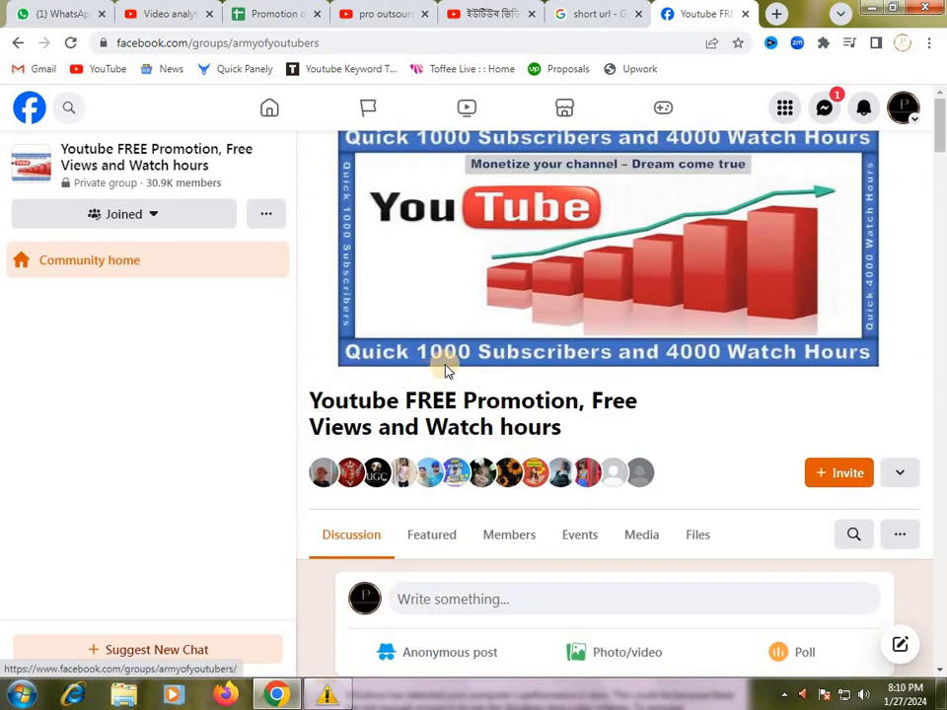
pyautogui.doubleClick(545, 433)
pyautogui.moveTo(455, 426); pyautogui.dragTo(315, 405)
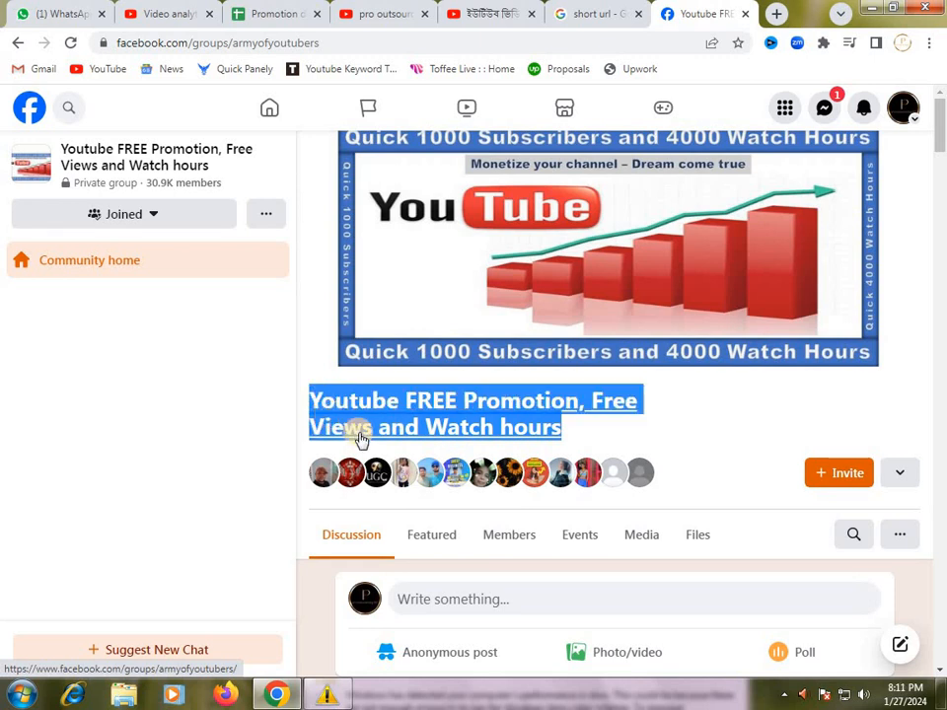
pyautogui.rightClick(355, 426)
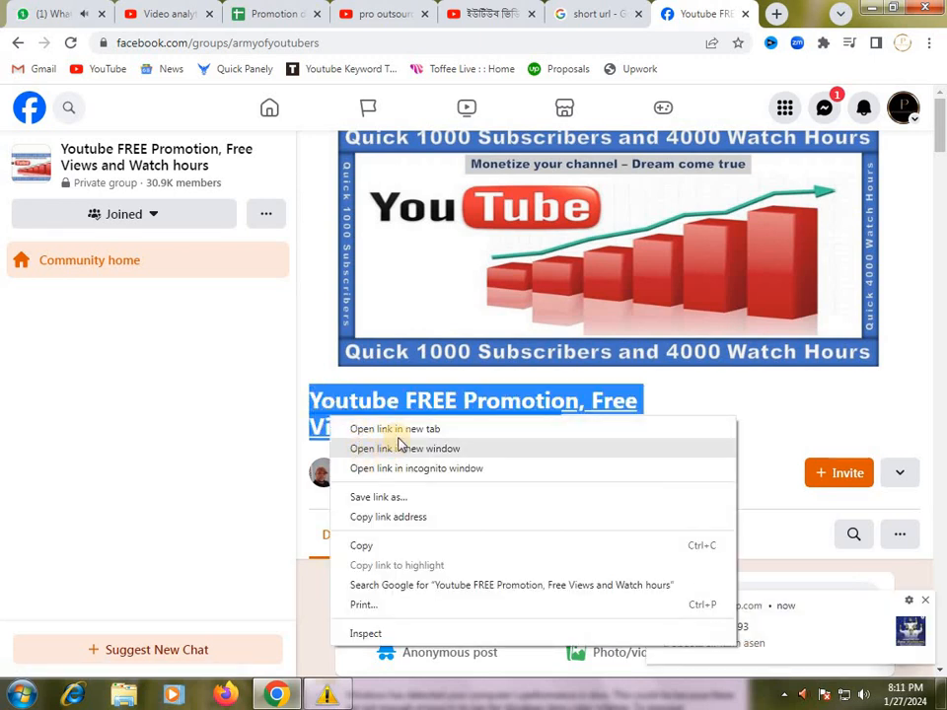
pyautogui.click(360, 545)
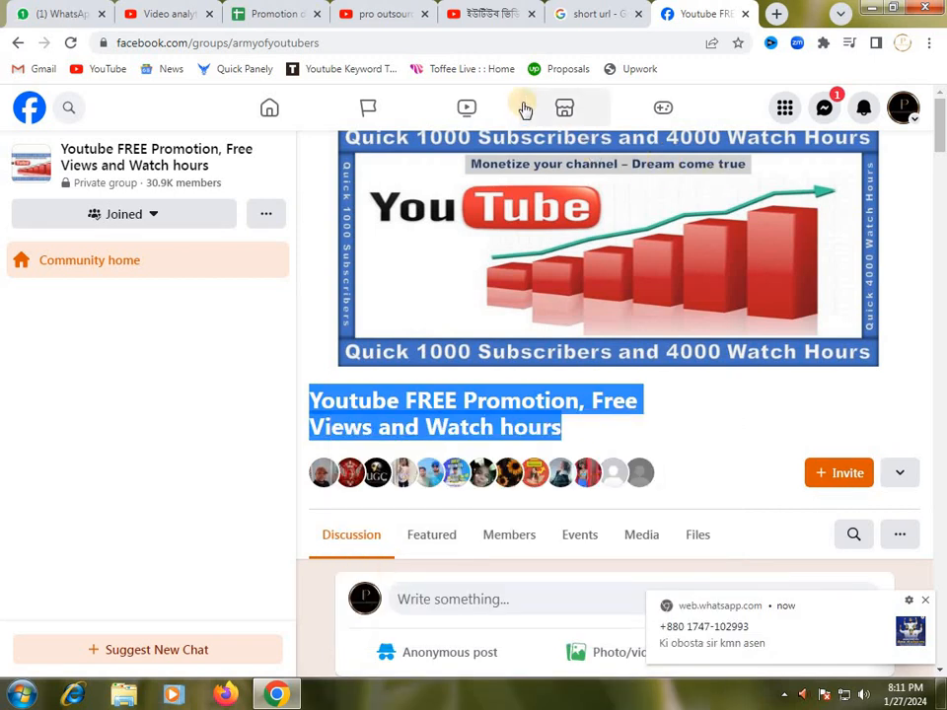
# Step: Paste the copied group name into cell A3 under Facebook Group in the Promotion design spreadsheet
pyautogui.click(289, 16)
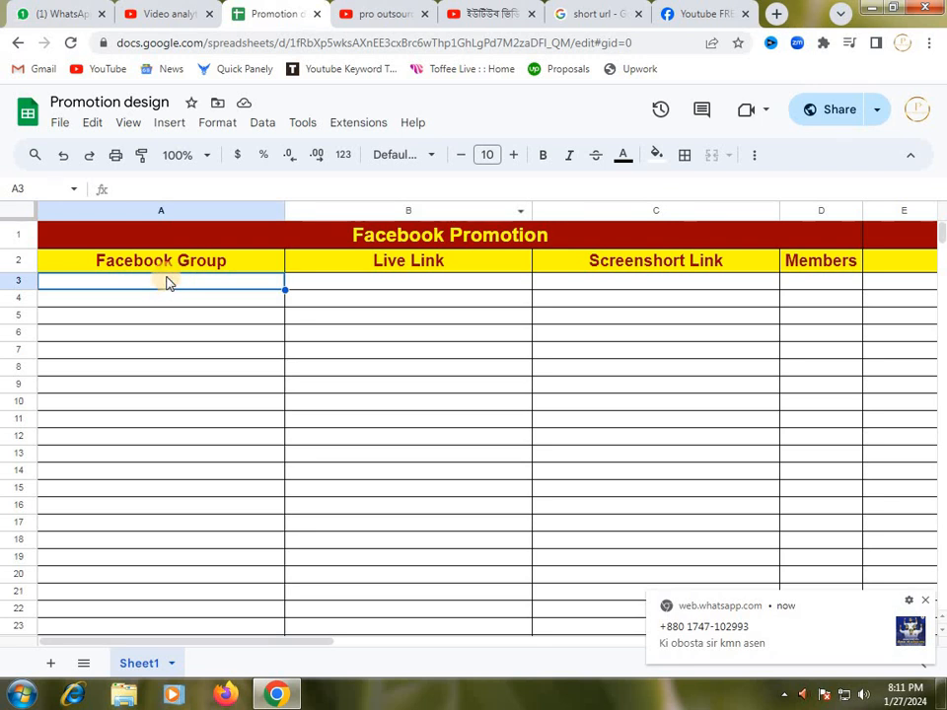
pyautogui.doubleClick(167, 281)
pyautogui.rightClick(166, 281)
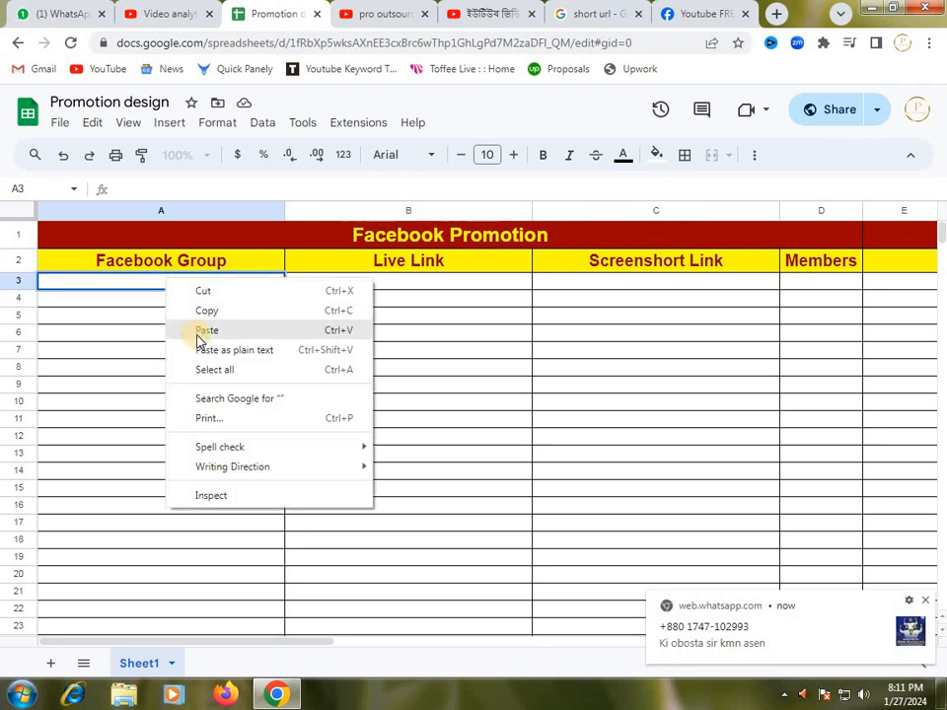
pyautogui.click(200, 330)
pyautogui.click(280, 334)
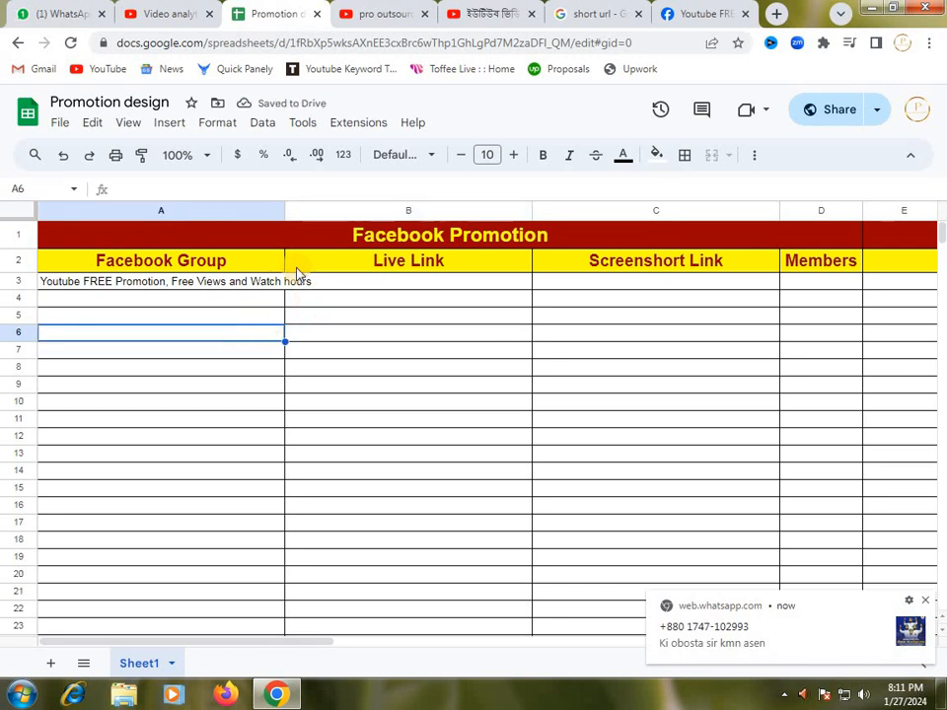
pyautogui.click(277, 261)
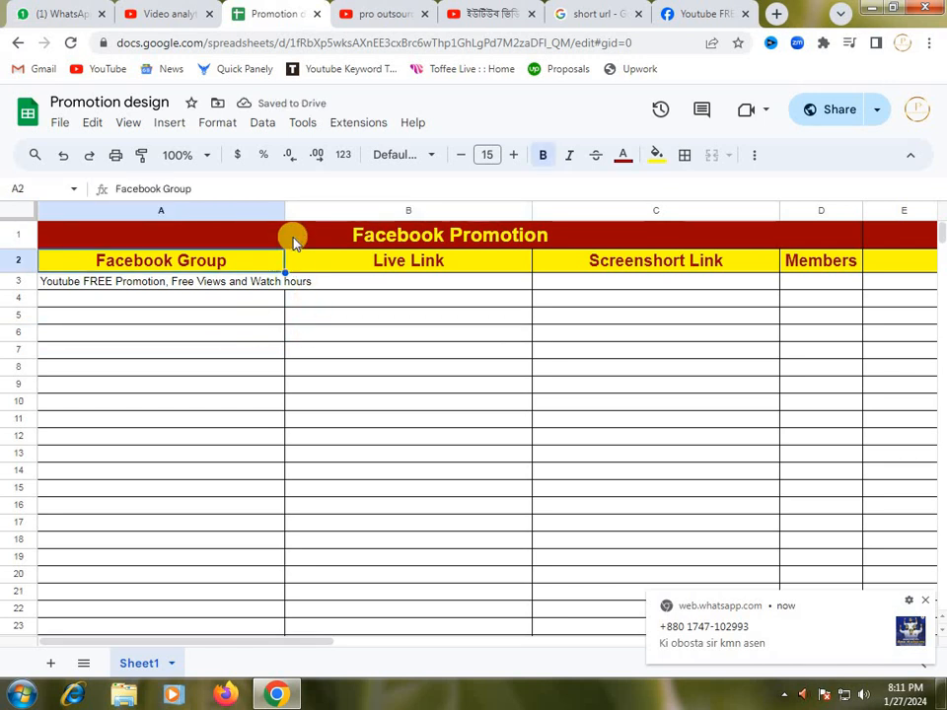
pyautogui.moveTo(284, 210); pyautogui.dragTo(310, 212)
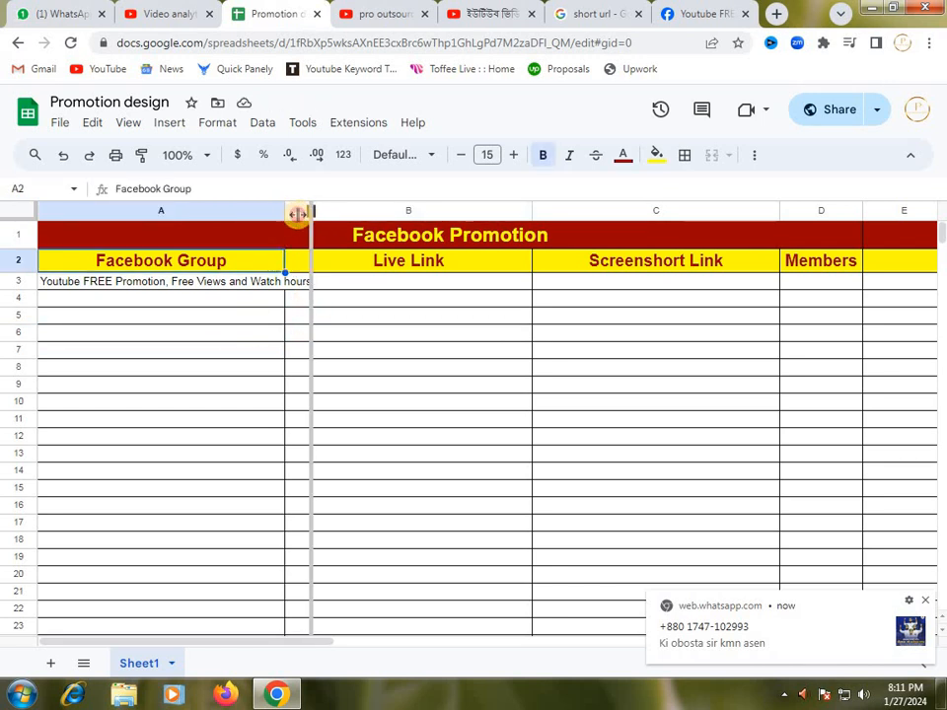
pyautogui.click(265, 361)
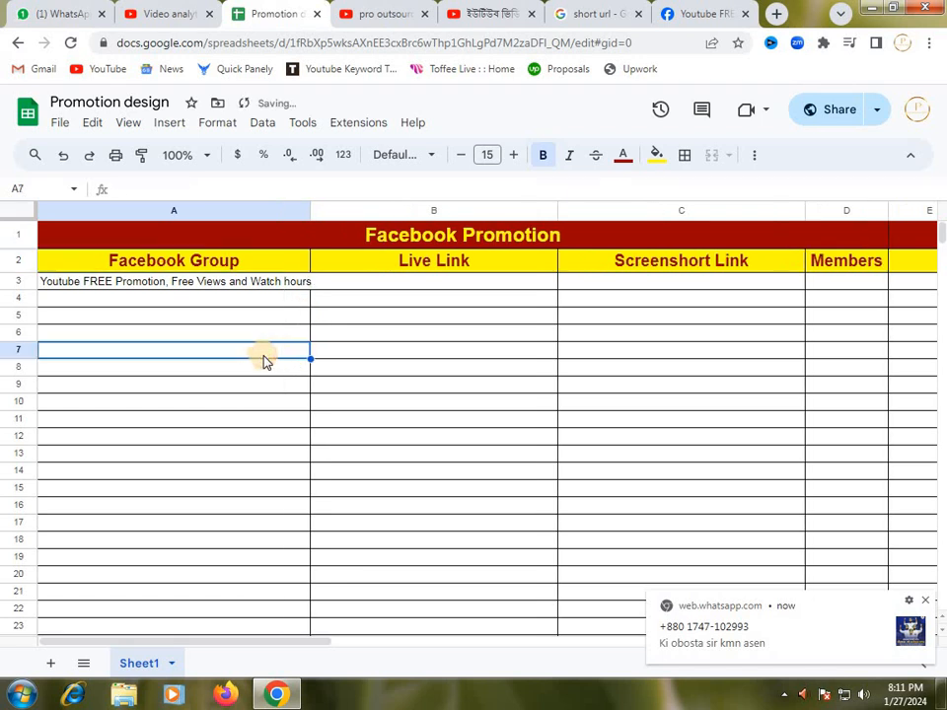
pyautogui.click(267, 283)
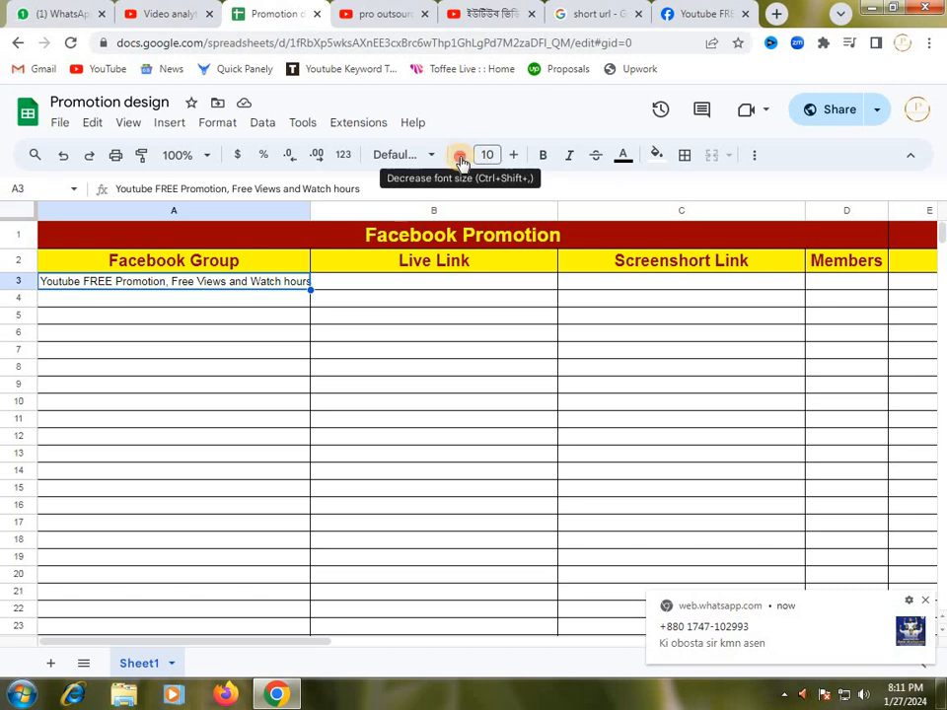
pyautogui.click(462, 158)
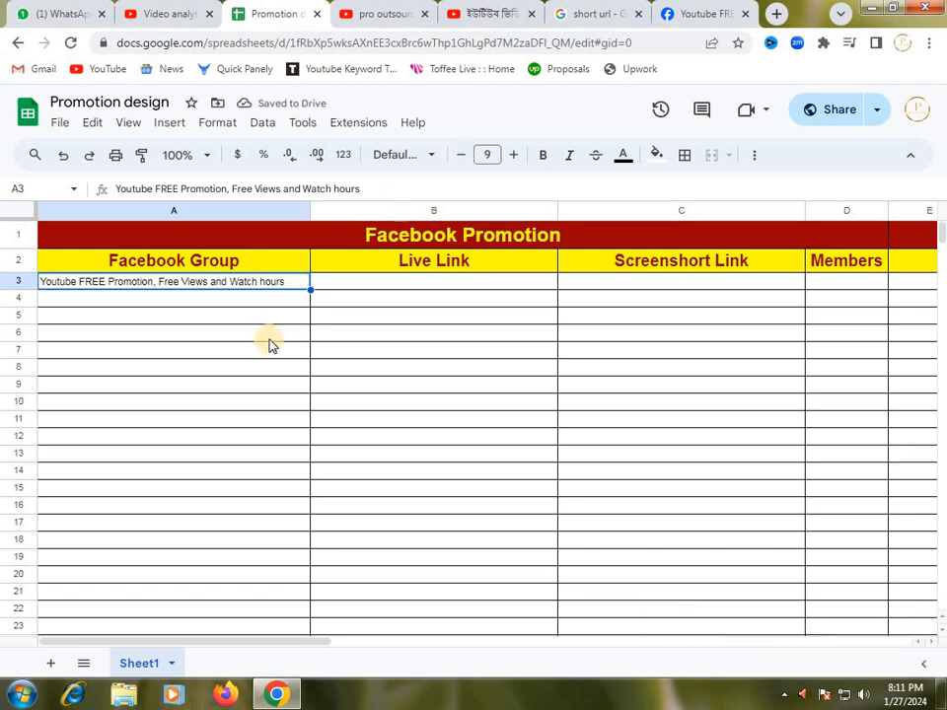
pyautogui.hotkey('ctrl', 'z')
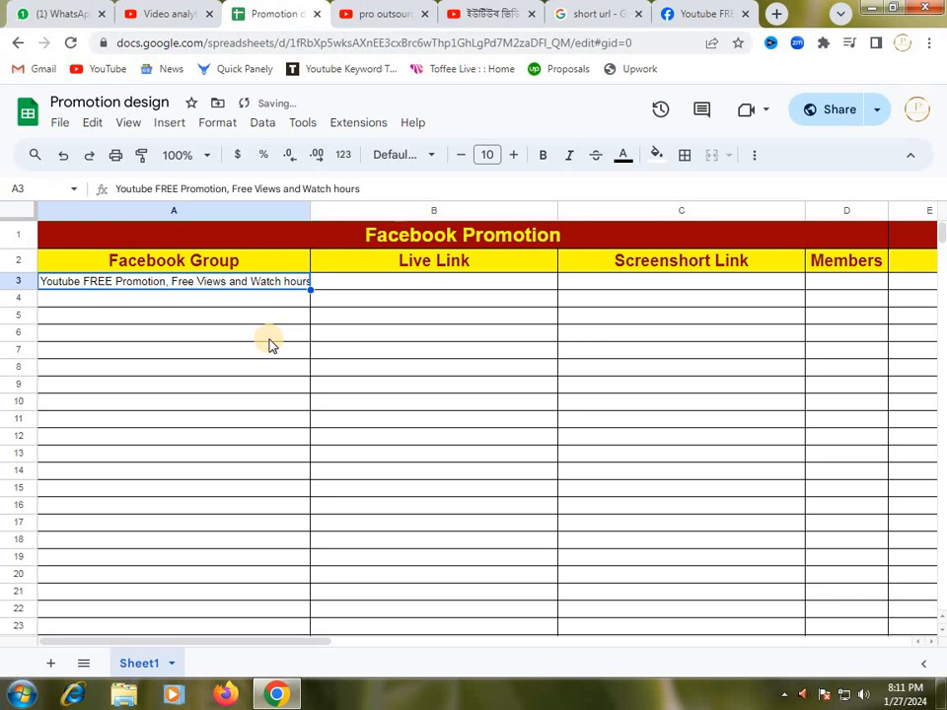
pyautogui.hotkey('ctrl', 'z')
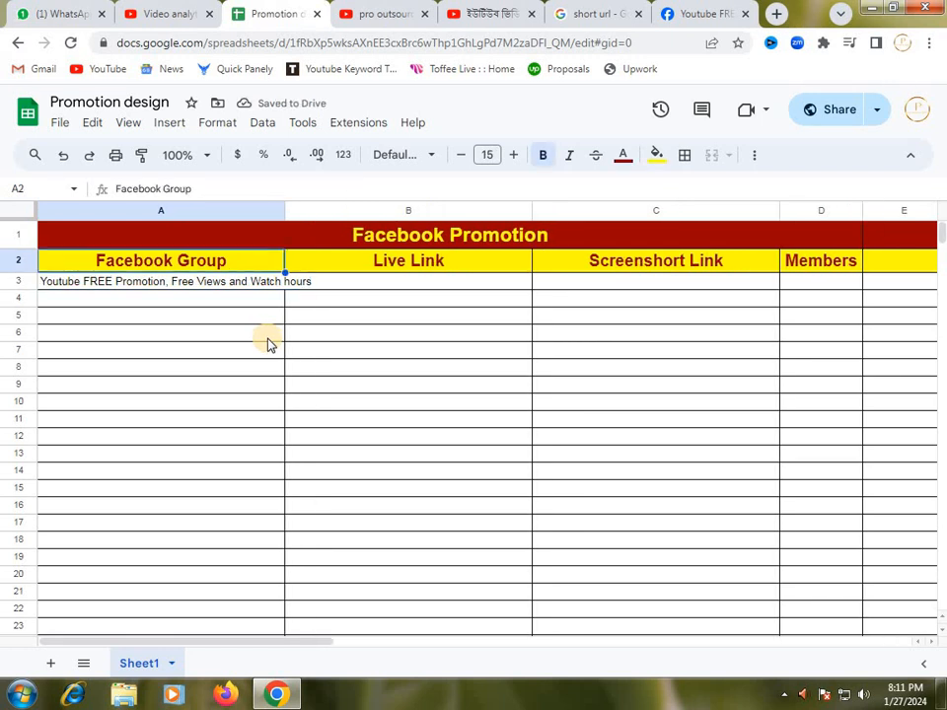
# Step: Make the group name in cell A3 bold and set its font size to 8
pyautogui.click(210, 288)
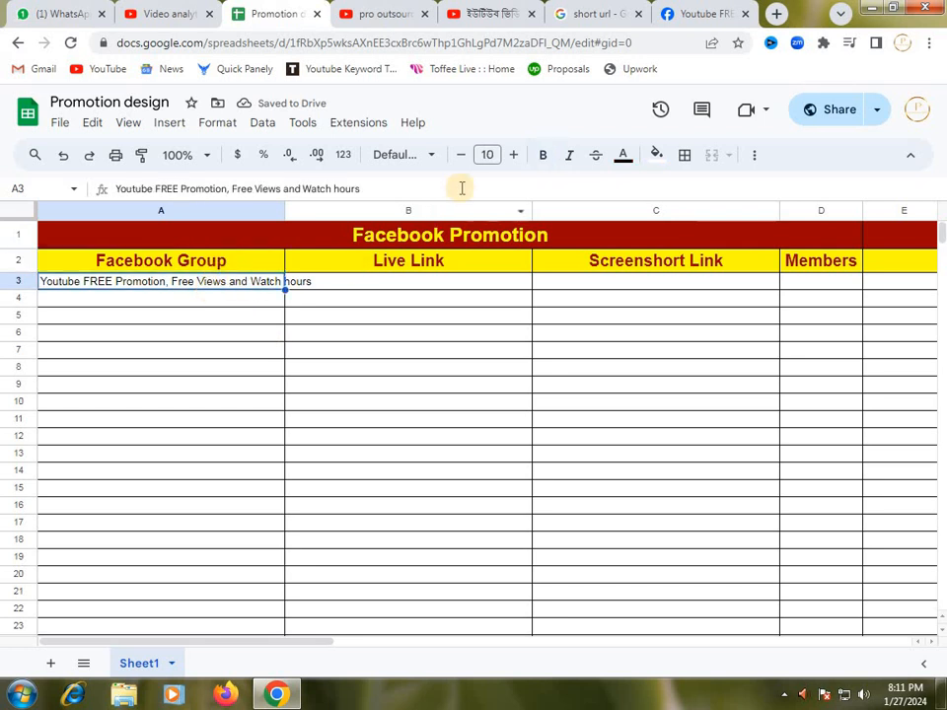
pyautogui.click(458, 156)
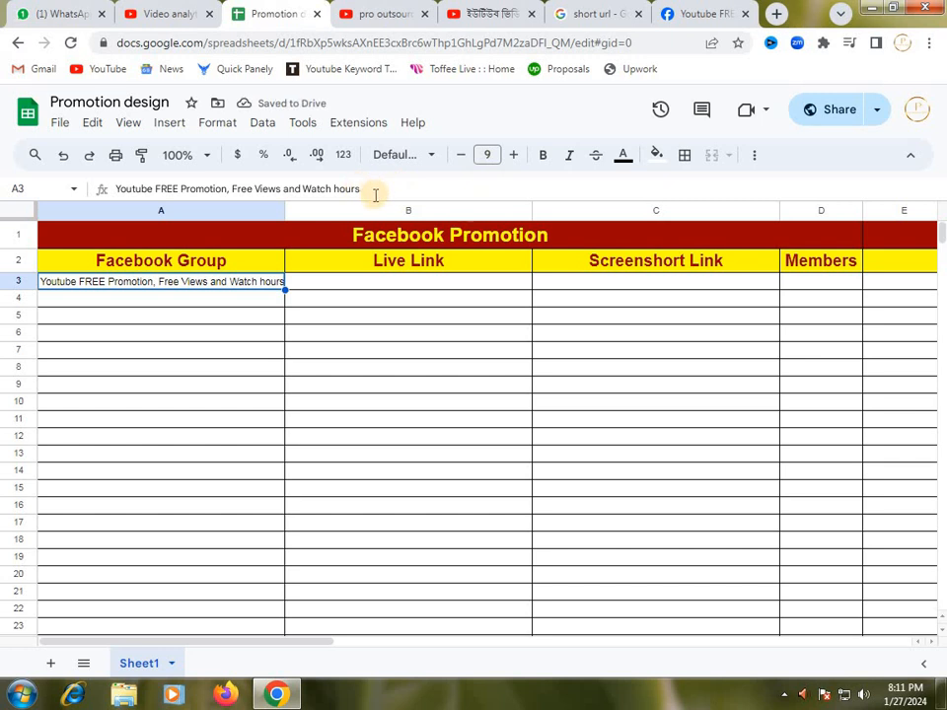
pyautogui.click(545, 158)
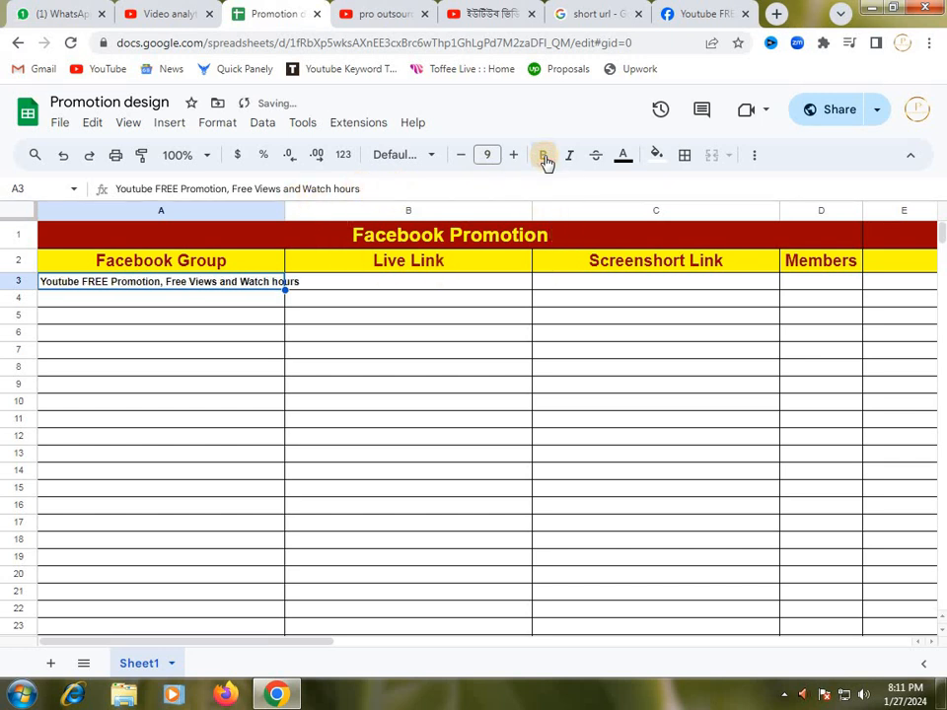
pyautogui.click(461, 157)
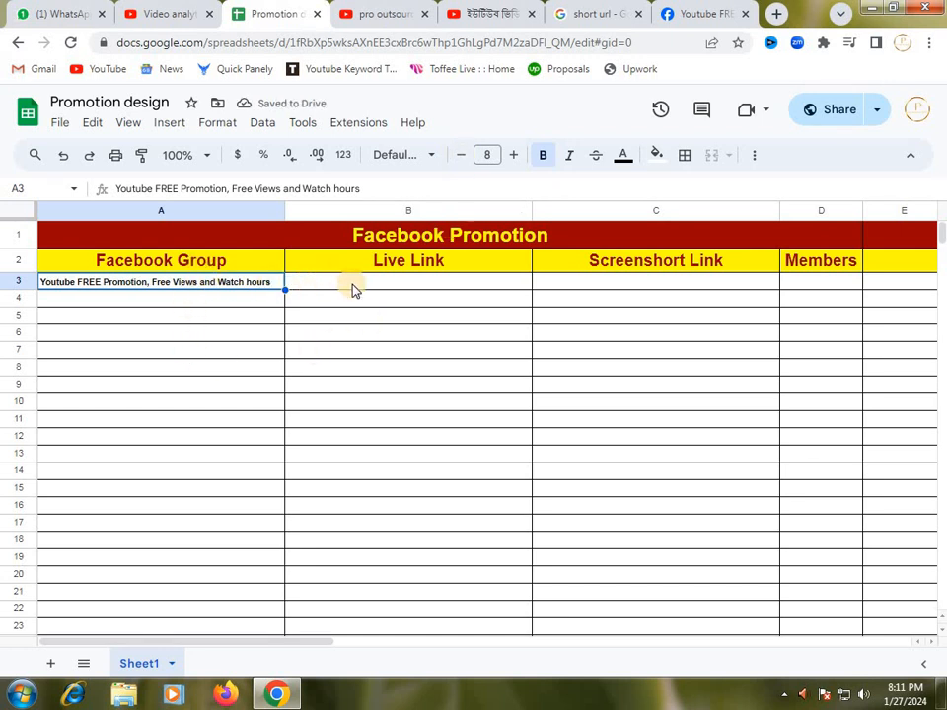
# Step: Switch back to the Facebook group and find the new Pro Outsourcing video post in the discussion feed
pyautogui.click(675, 15)
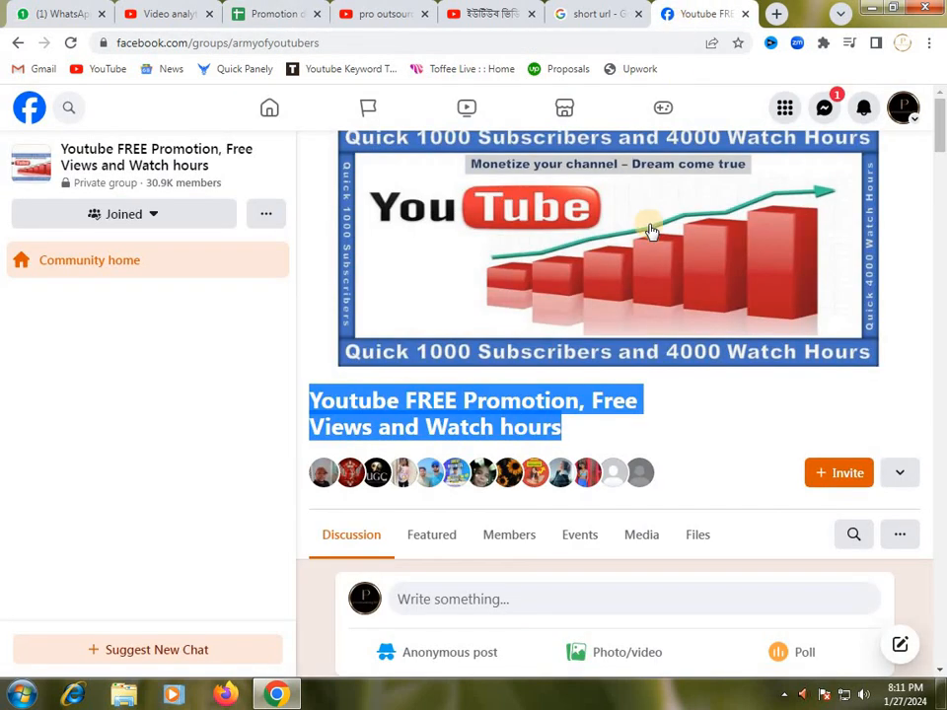
pyautogui.scroll(-3, 612, 326)
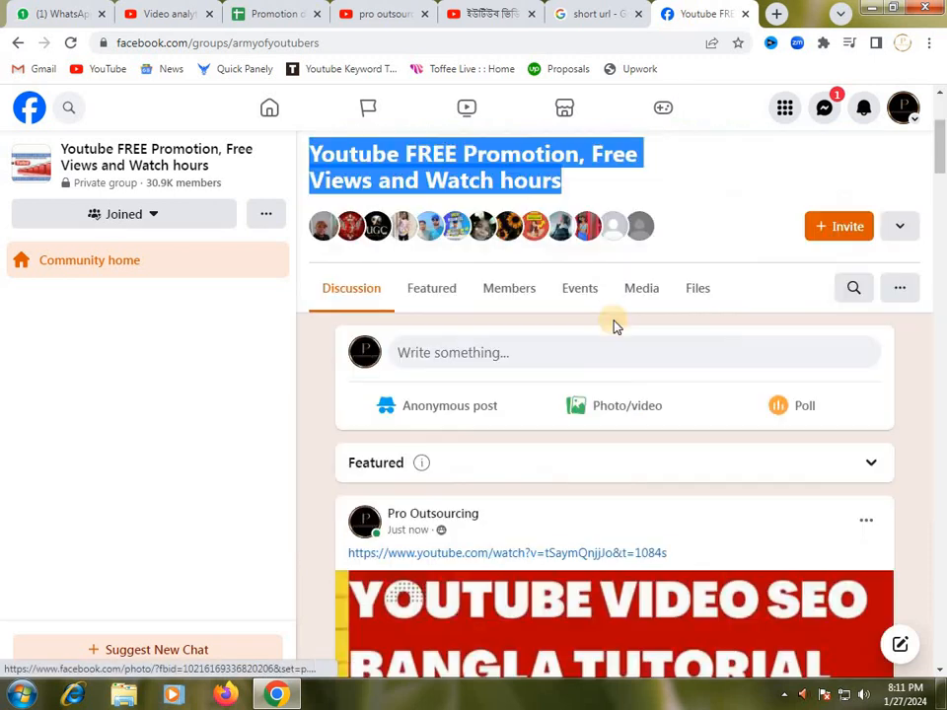
pyautogui.scroll(-3, 591, 340)
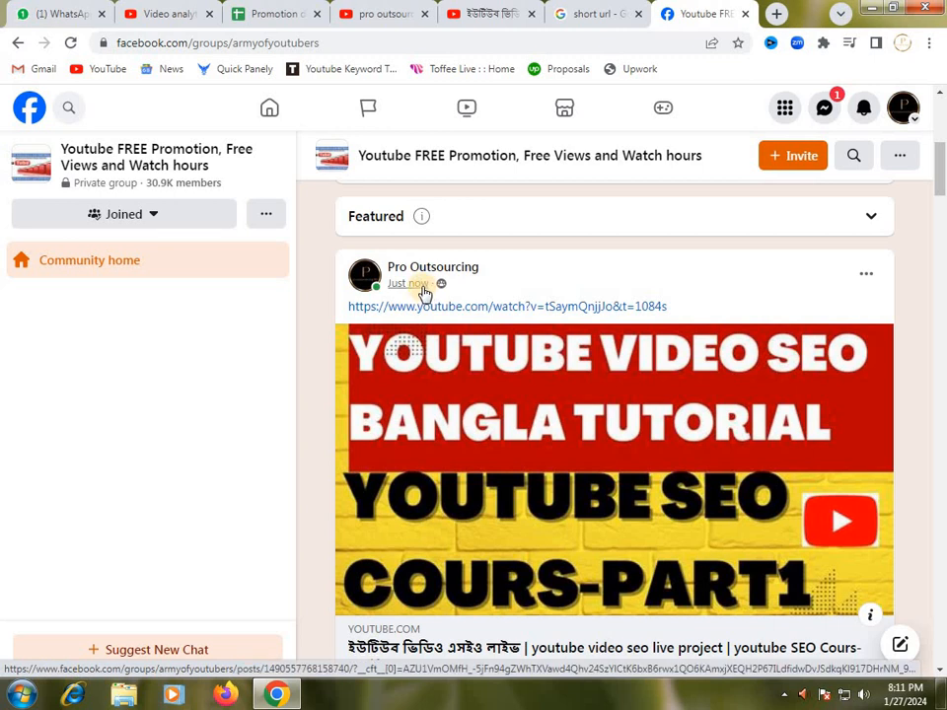
pyautogui.rightClick(424, 292)
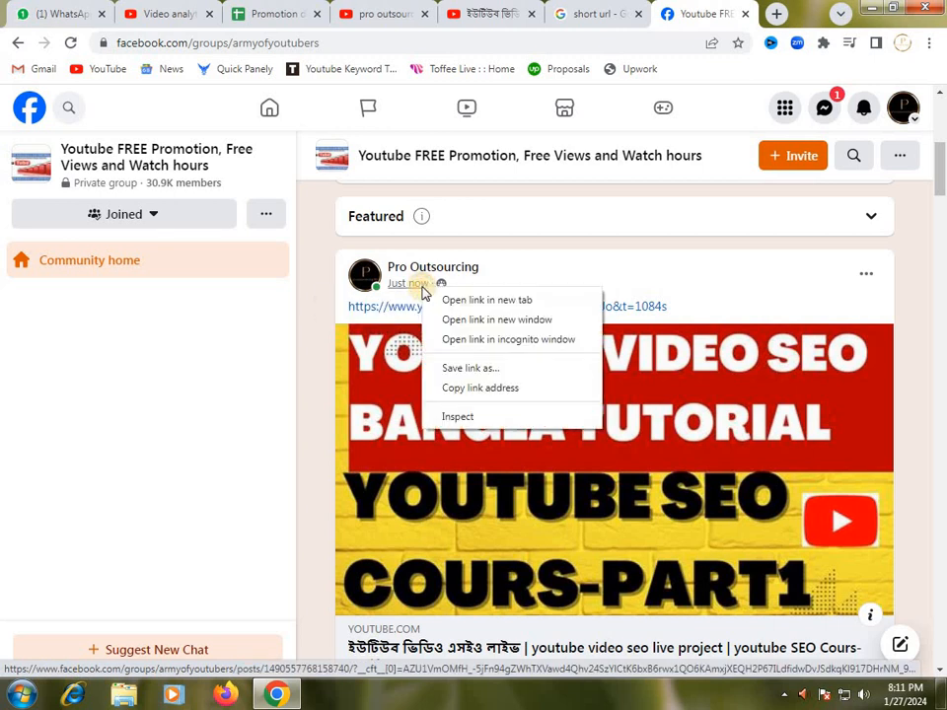
pyautogui.click(473, 388)
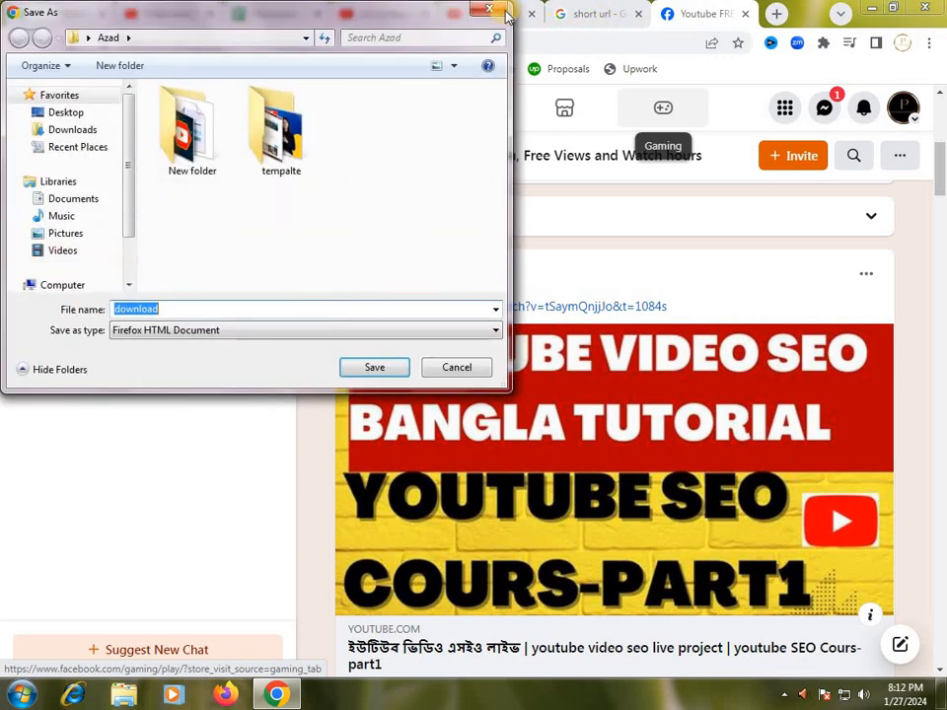
pyautogui.click(489, 10)
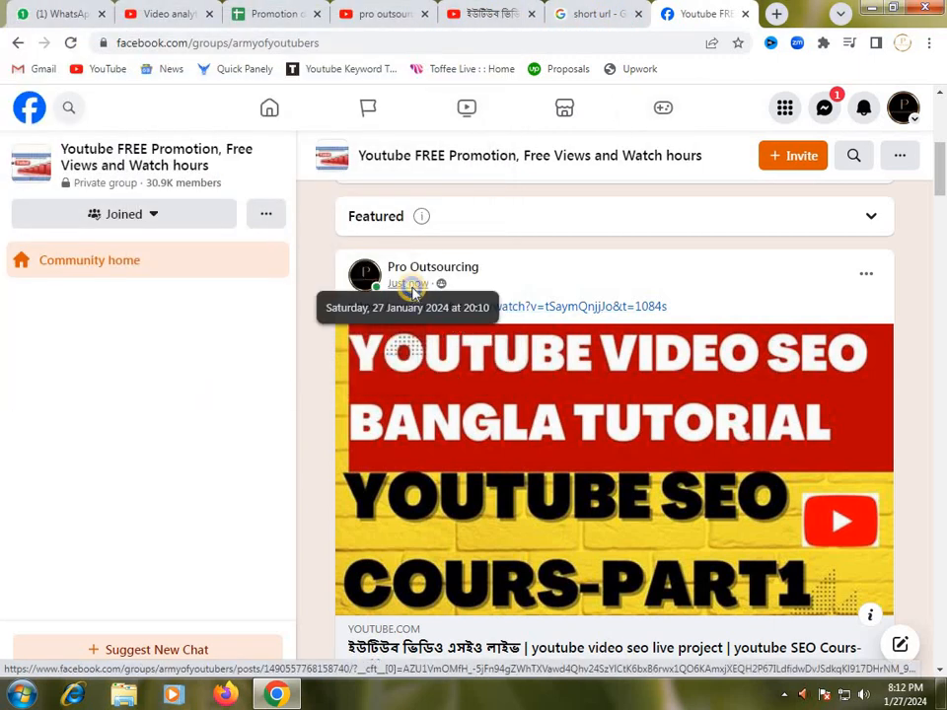
# Step: Copy the link address of the Pro Outsourcing post from its timestamp
pyautogui.rightClick(415, 289)
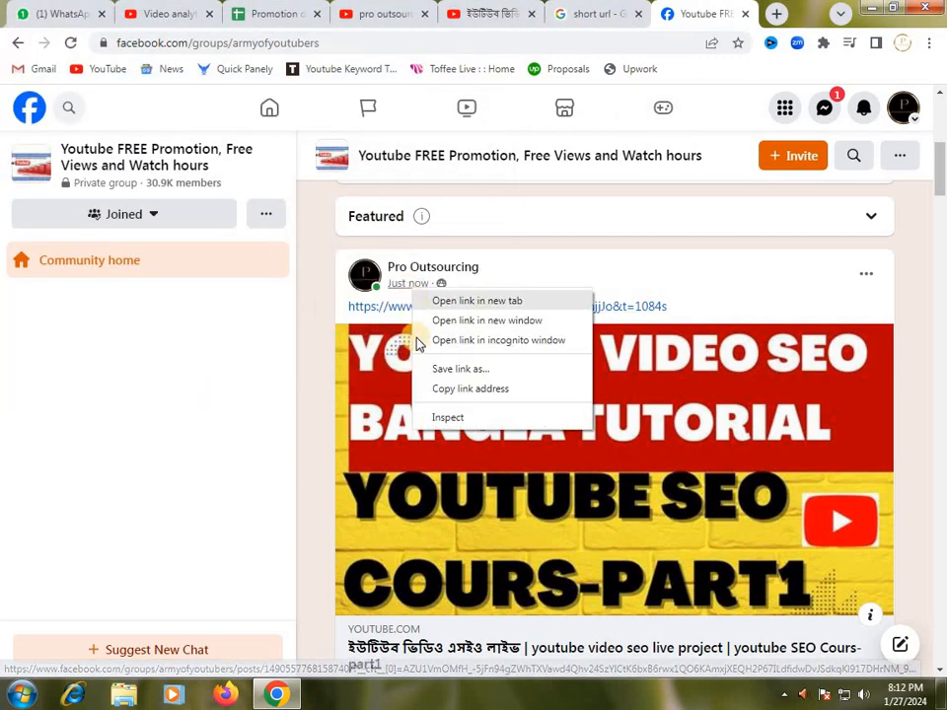
pyautogui.click(439, 390)
# Step: Open the Short URL site (shorturl.at) from the "short url" Google results in a new browser tab
pyautogui.click(583, 20)
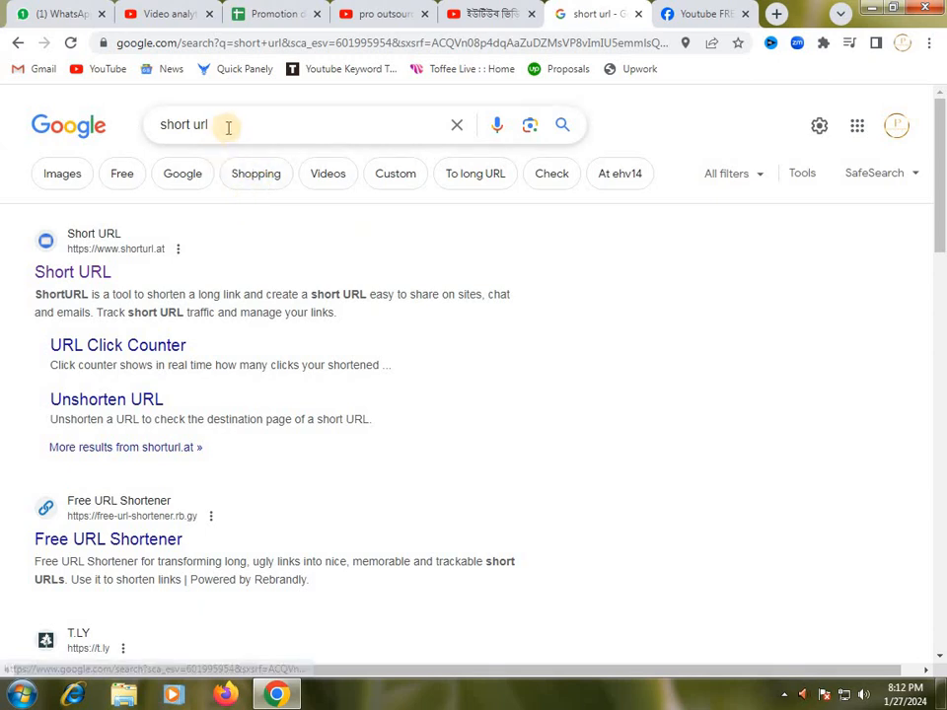
pyautogui.rightClick(81, 282)
pyautogui.click(122, 289)
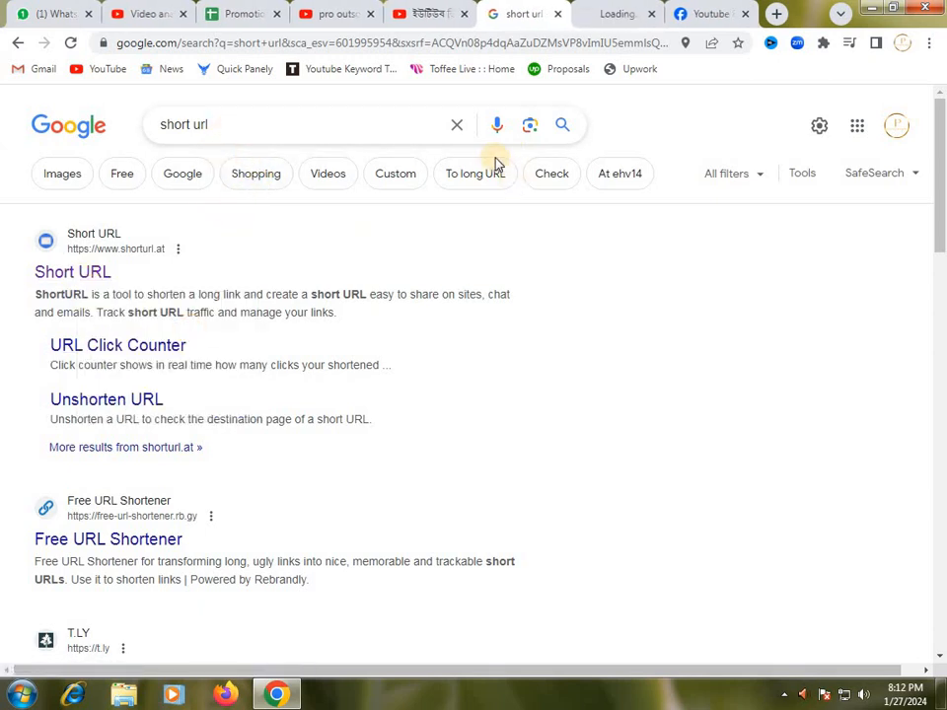
pyautogui.click(600, 22)
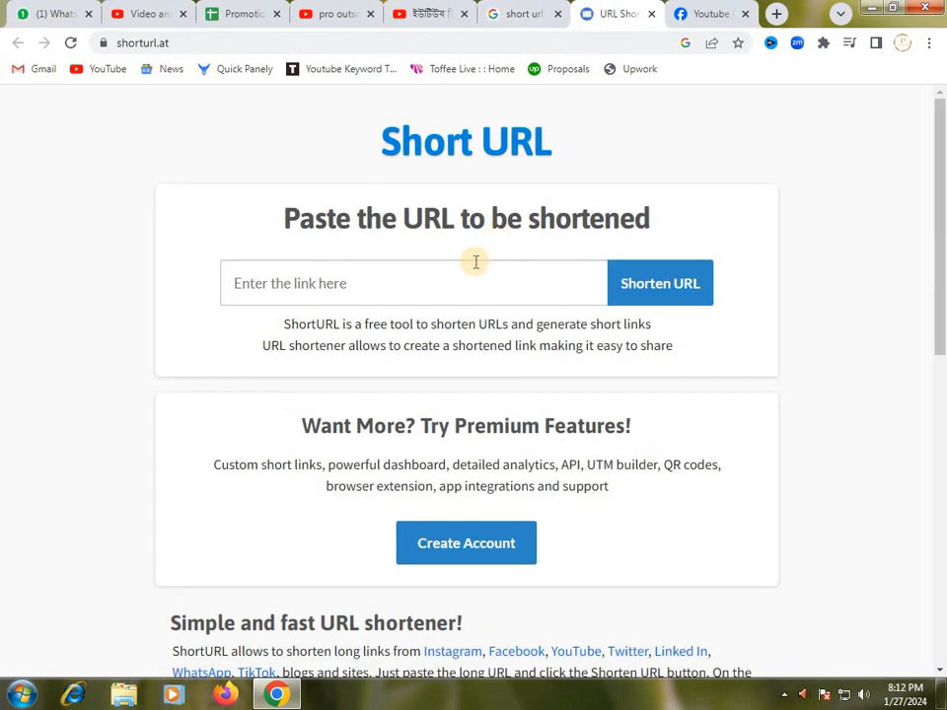
# Step: Shorten the copied Facebook post link on the Short URL site and copy the resulting short link
pyautogui.click(401, 277)
pyautogui.rightClick(404, 281)
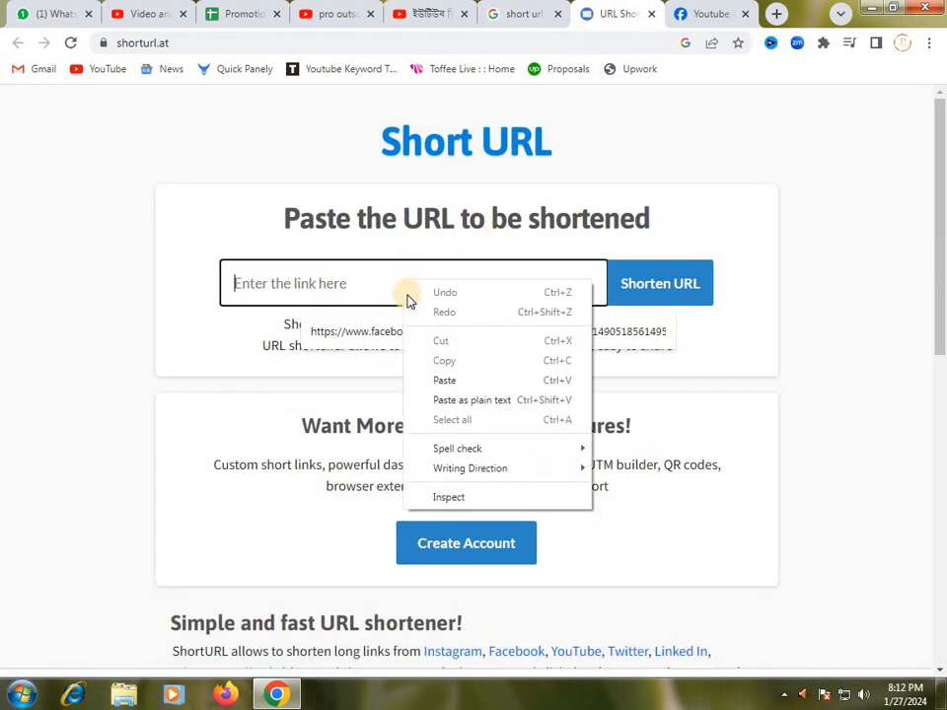
pyautogui.click(437, 382)
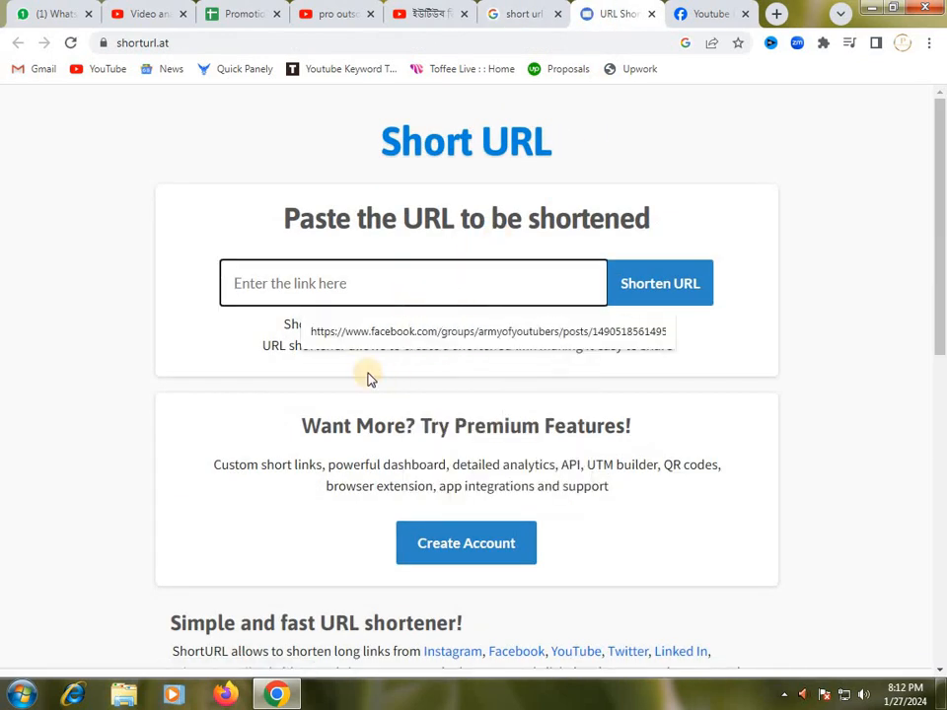
pyautogui.click(679, 283)
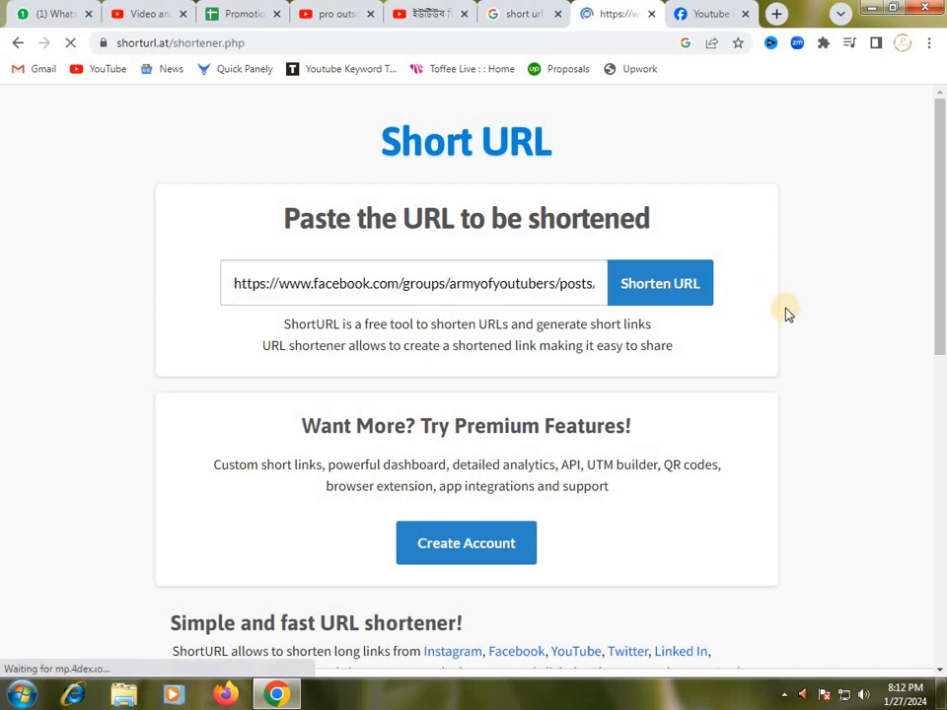
pyautogui.scroll(-1, 516, 331)
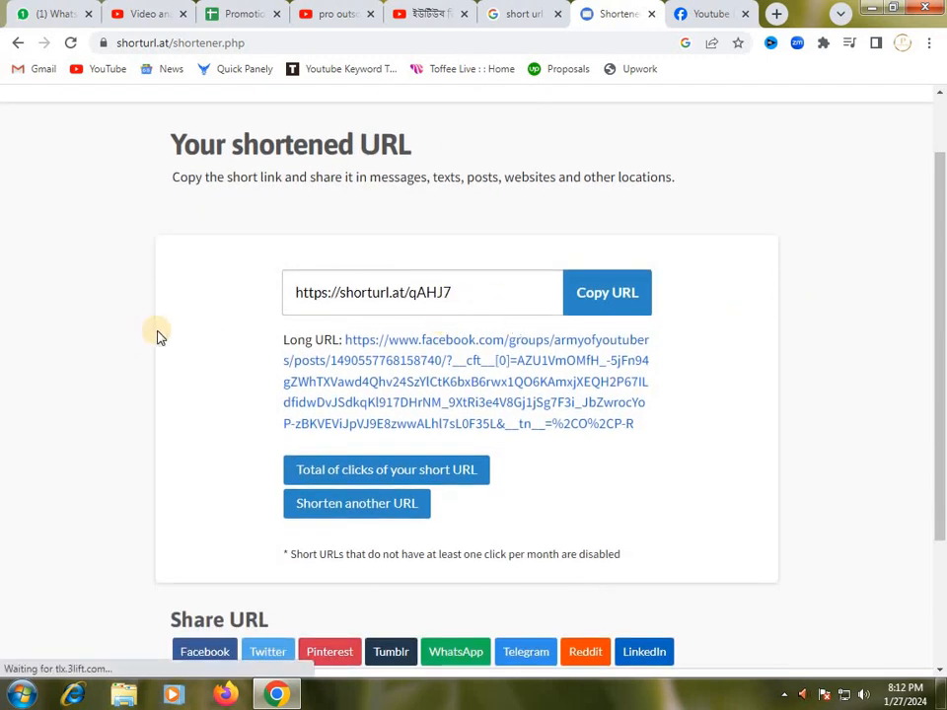
pyautogui.click(614, 306)
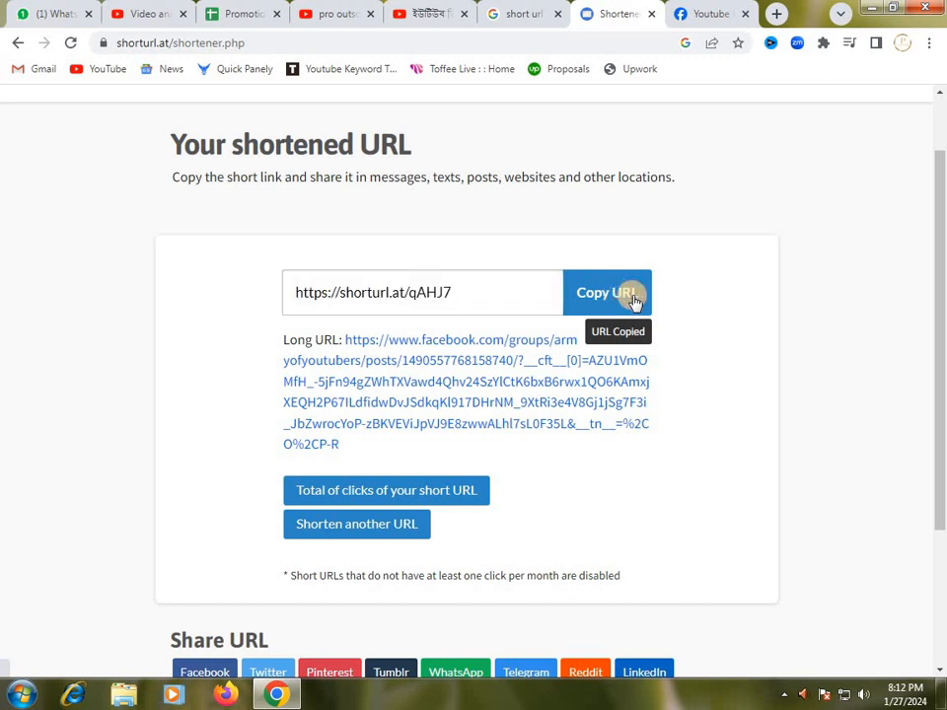
pyautogui.click(239, 13)
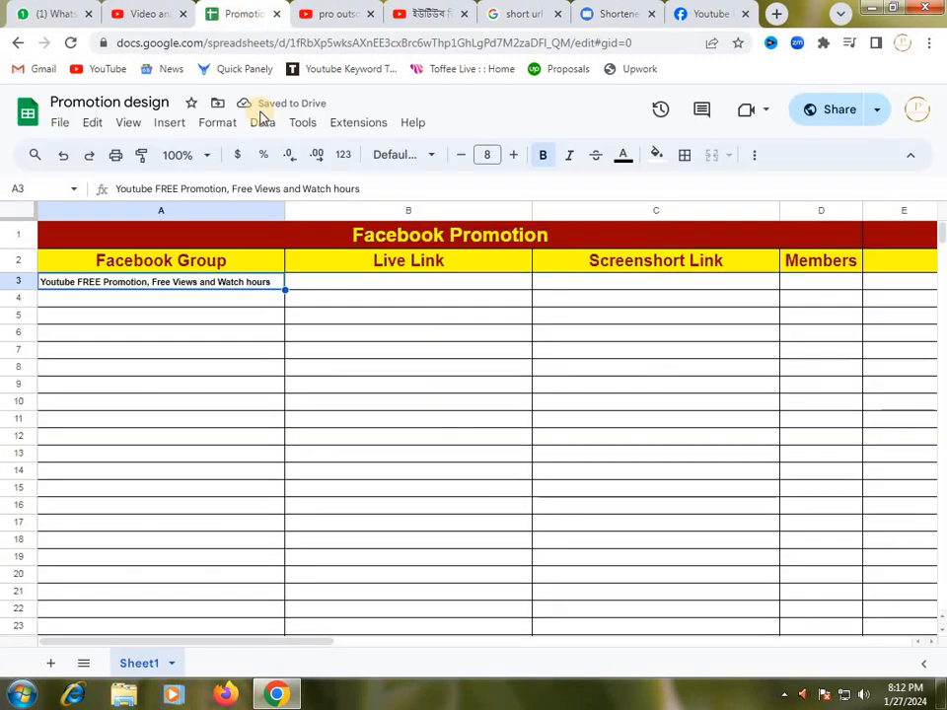
pyautogui.doubleClick(355, 286)
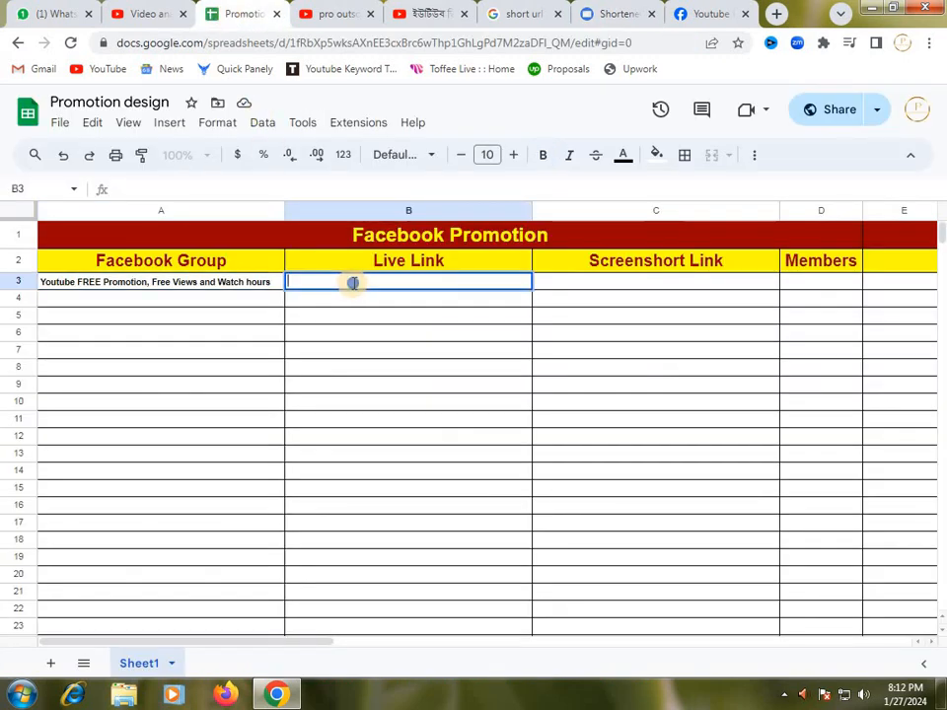
pyautogui.rightClick(353, 284)
pyautogui.click(395, 384)
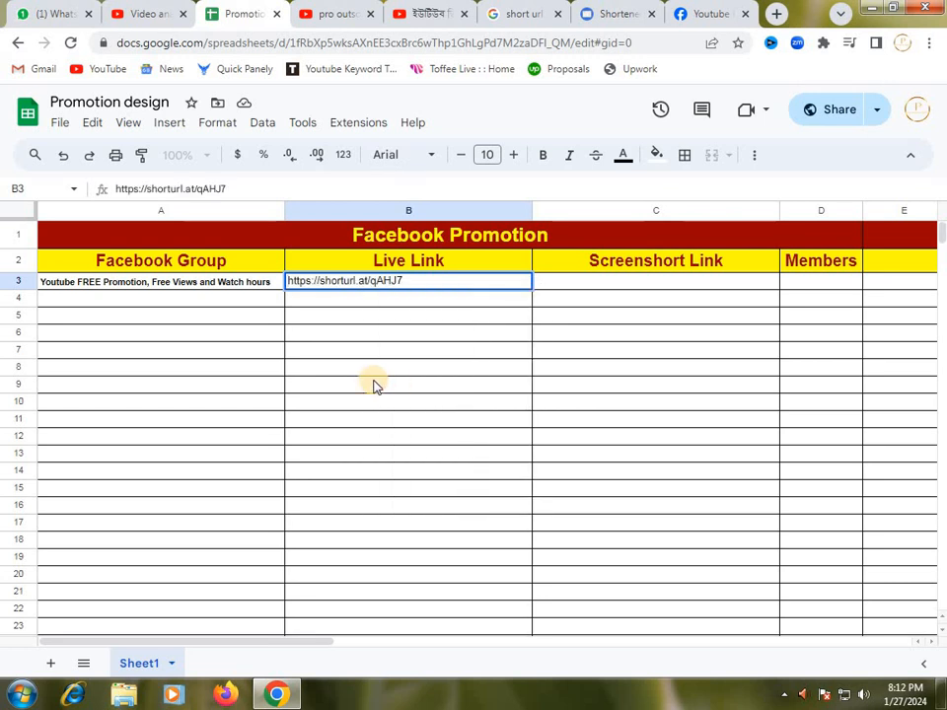
pyautogui.click(416, 367)
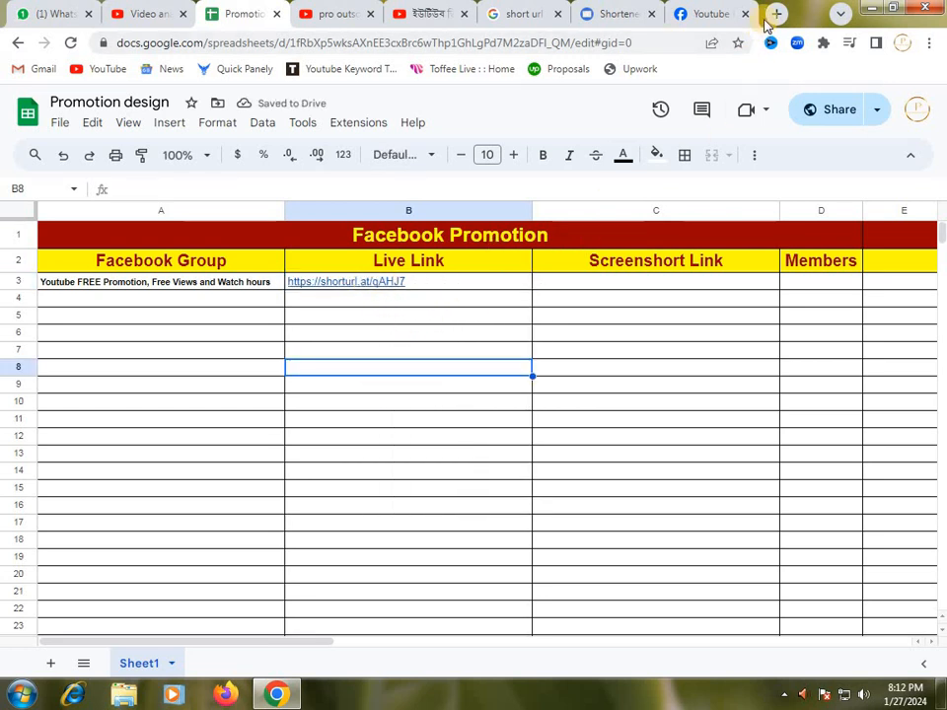
pyautogui.click(778, 14)
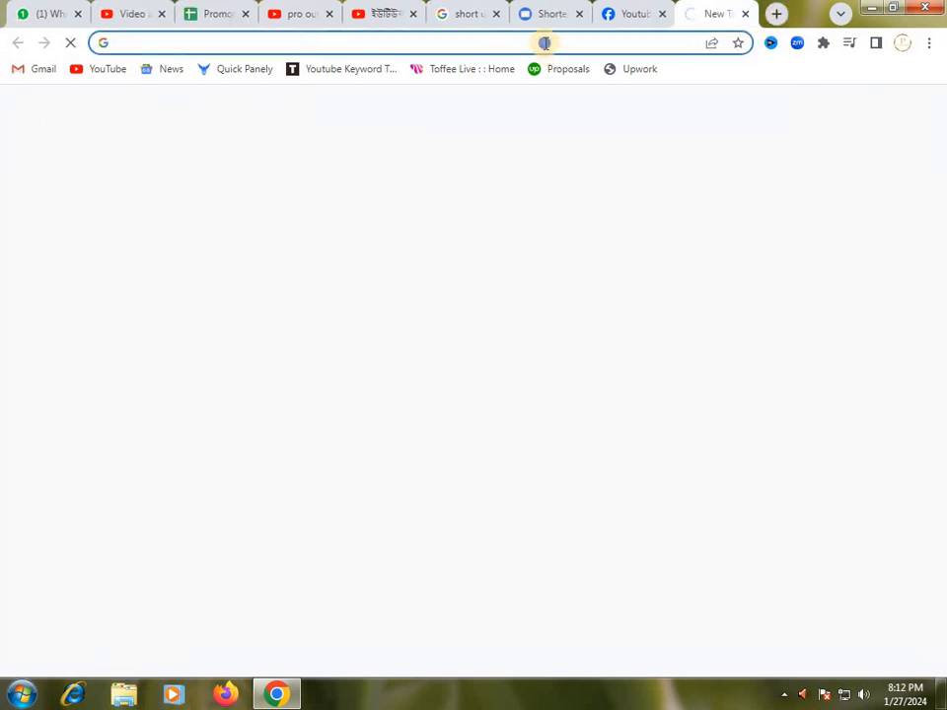
pyautogui.rightClick(544, 42)
pyautogui.click(569, 125)
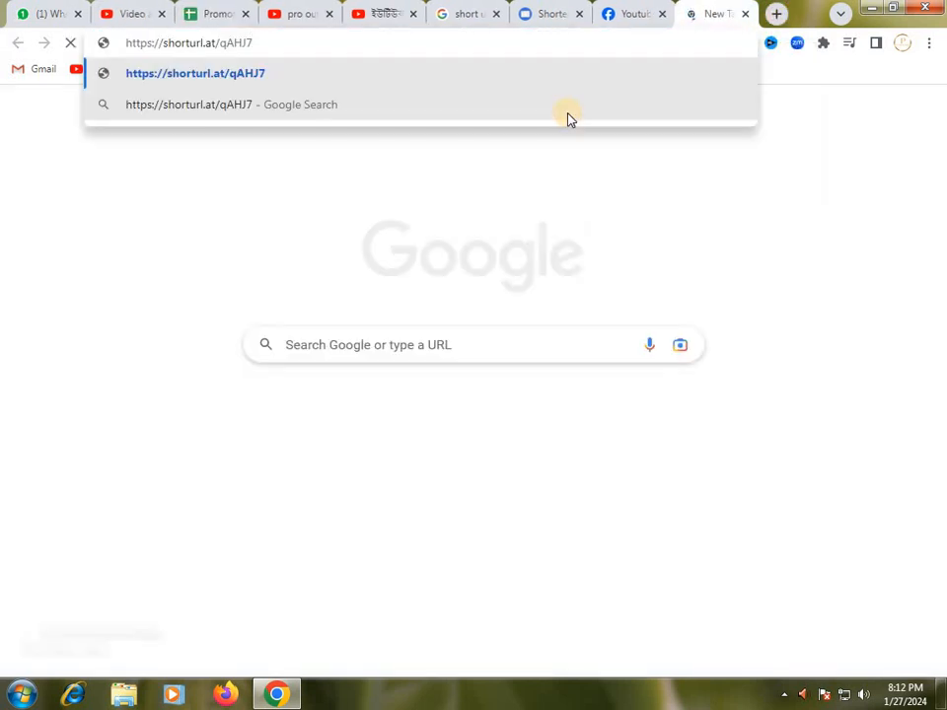
pyautogui.press('Return')
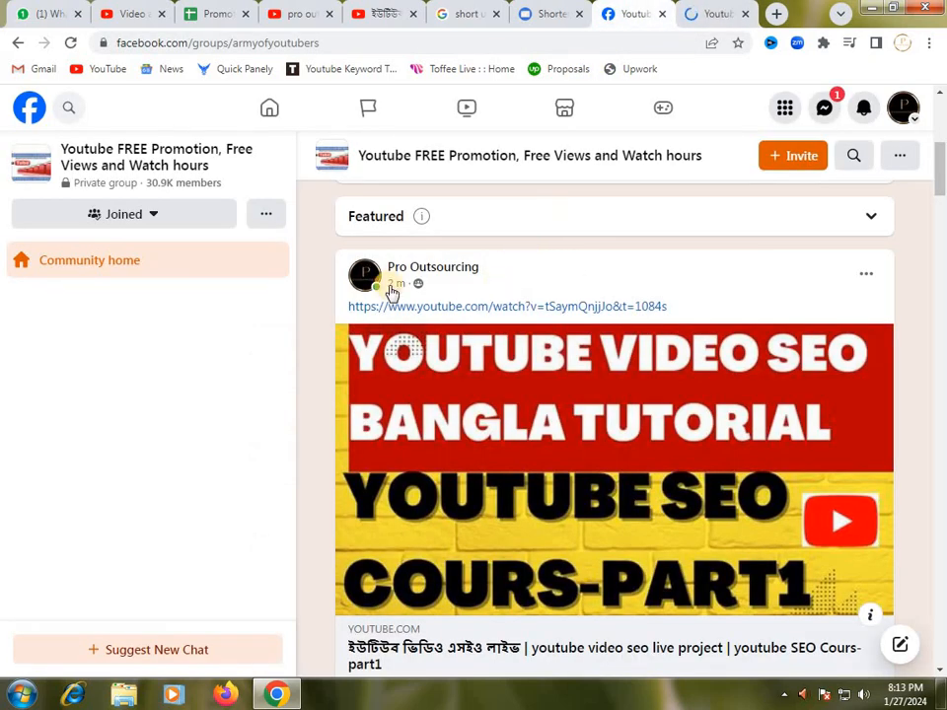
pyautogui.click(392, 285)
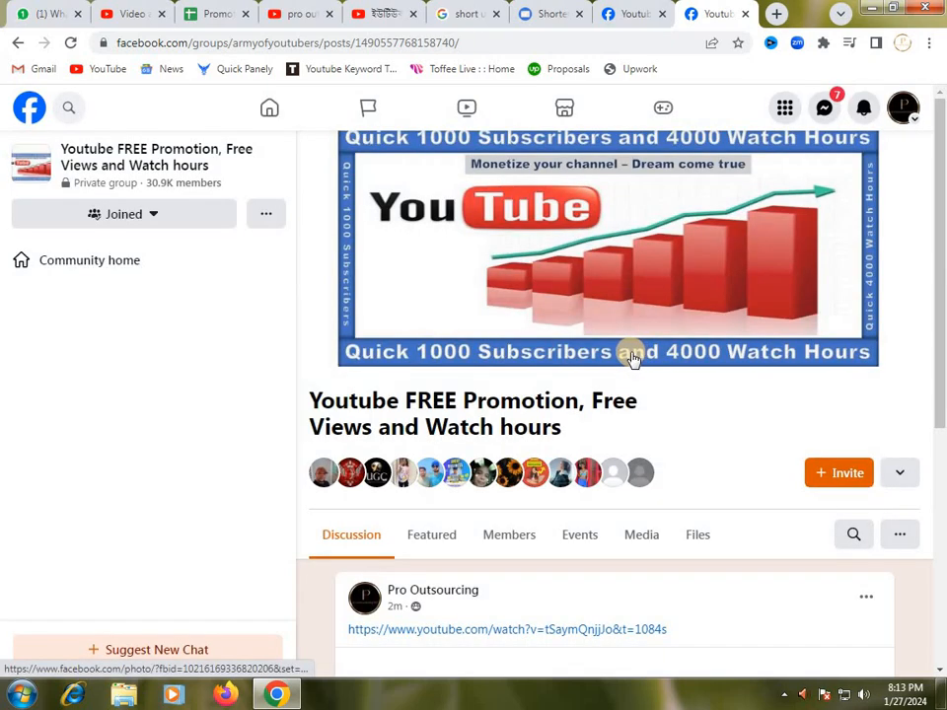
# Step: Examine the opened group post page, checking the group heading and the shared video post from Pro Outsourcing
pyautogui.scroll(-2, 635, 357)
pyautogui.scroll(-3, 636, 357)
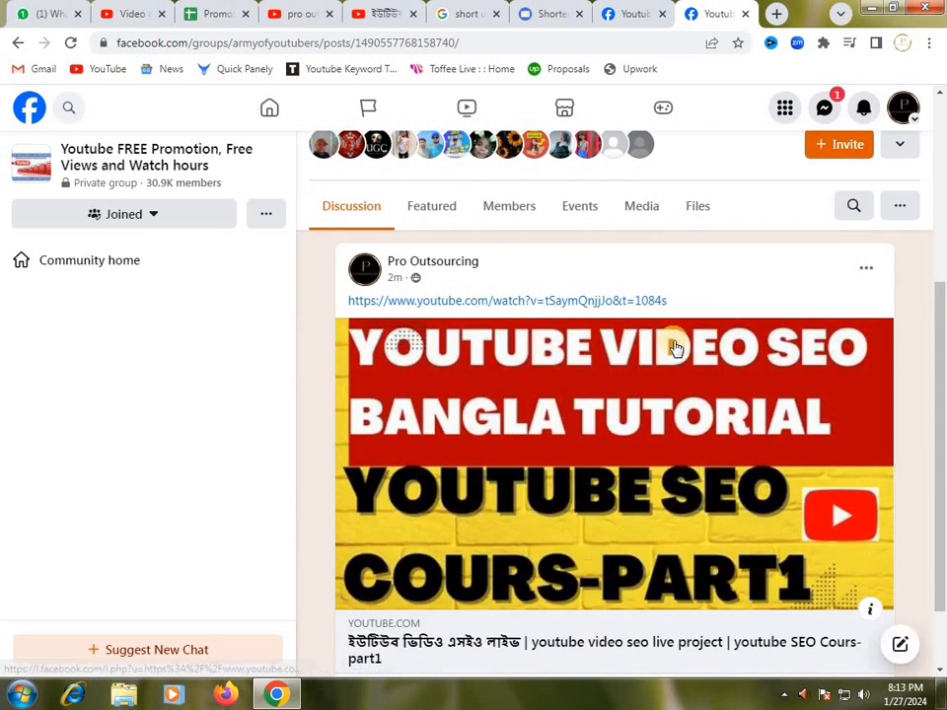
pyautogui.scroll(1, 676, 347)
pyautogui.scroll(1, 573, 369)
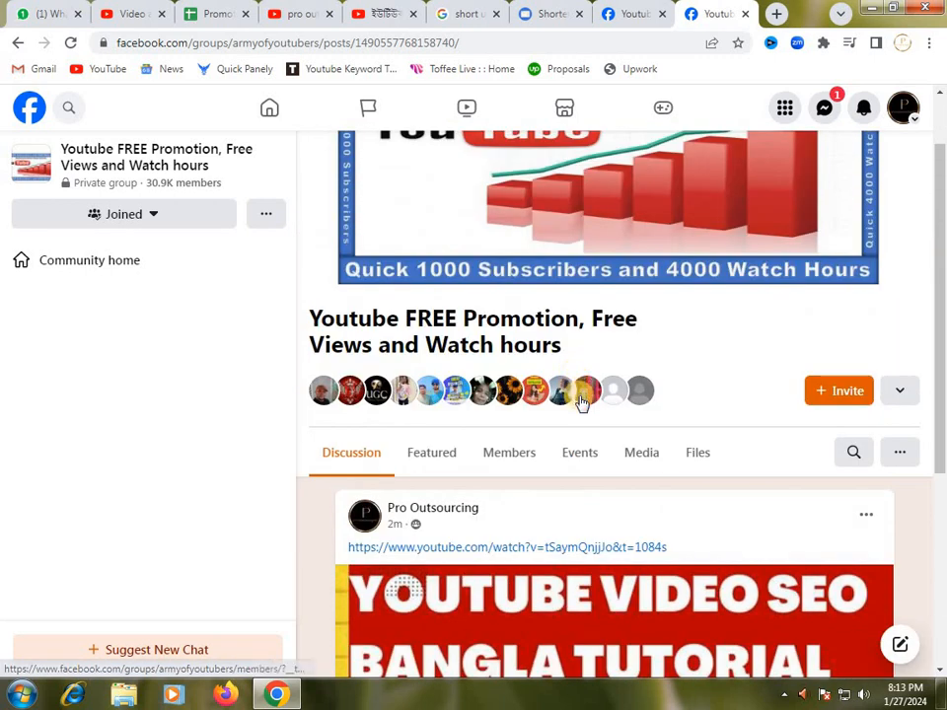
pyautogui.scroll(-3, 584, 402)
pyautogui.scroll(-1, 585, 405)
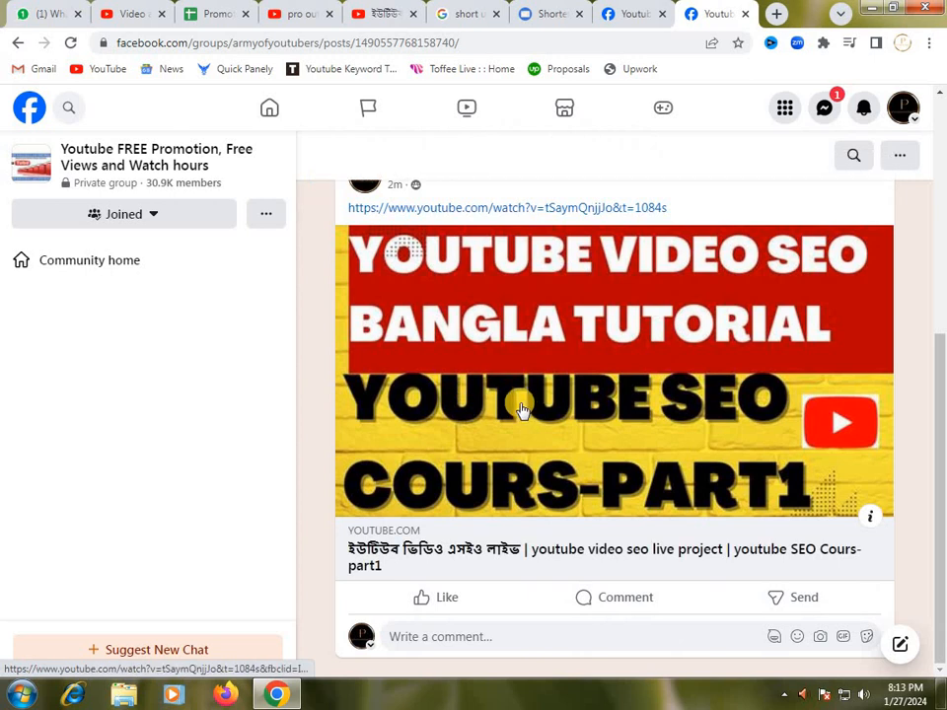
pyautogui.scroll(3, 521, 408)
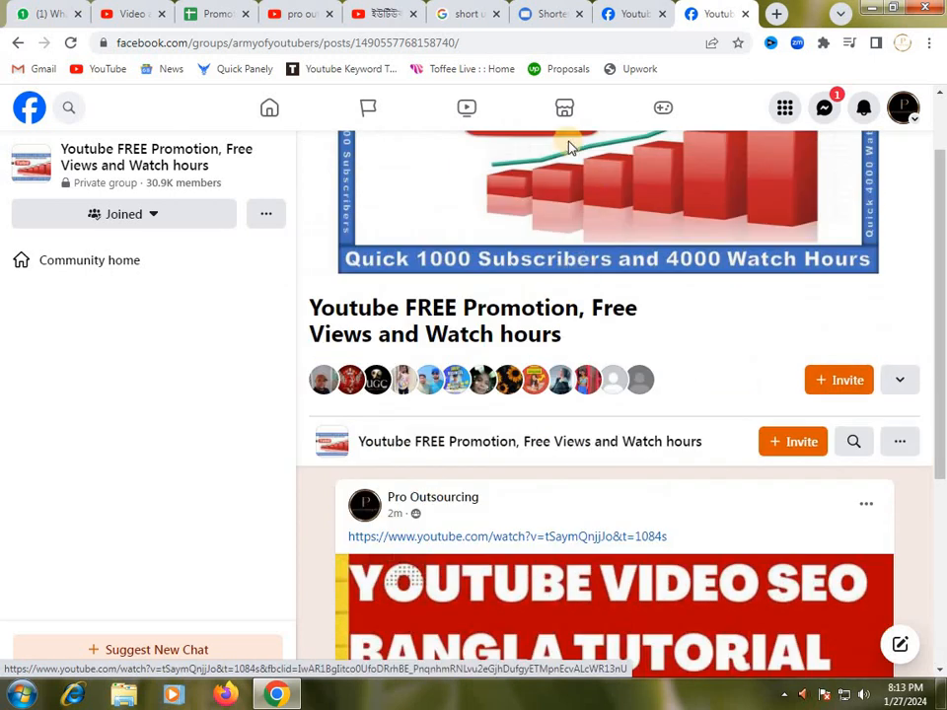
pyautogui.scroll(1, 370, 321)
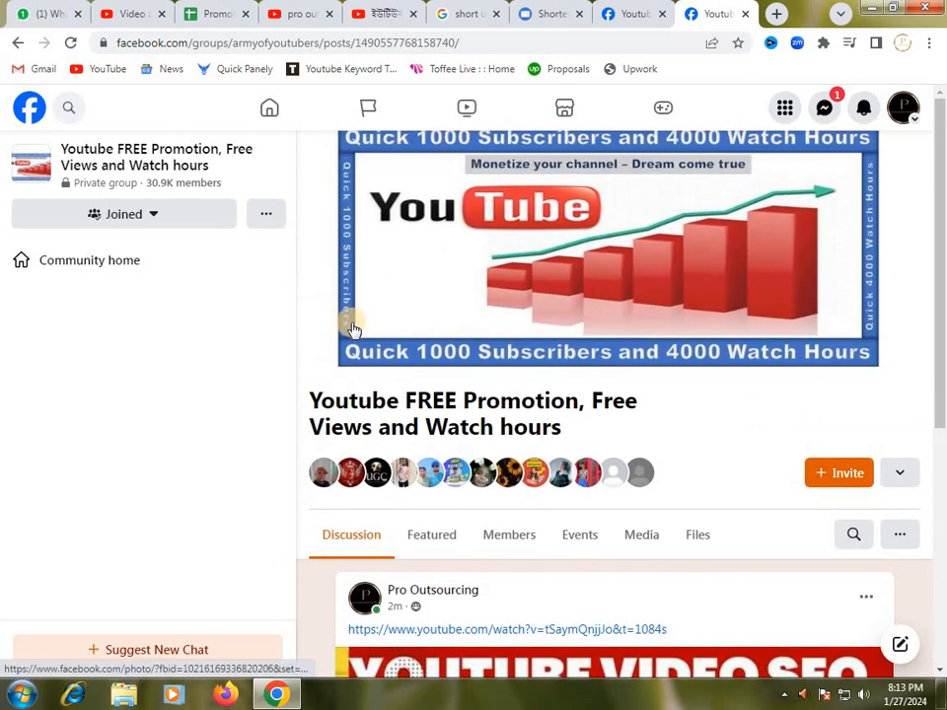
pyautogui.scroll(-1, 353, 332)
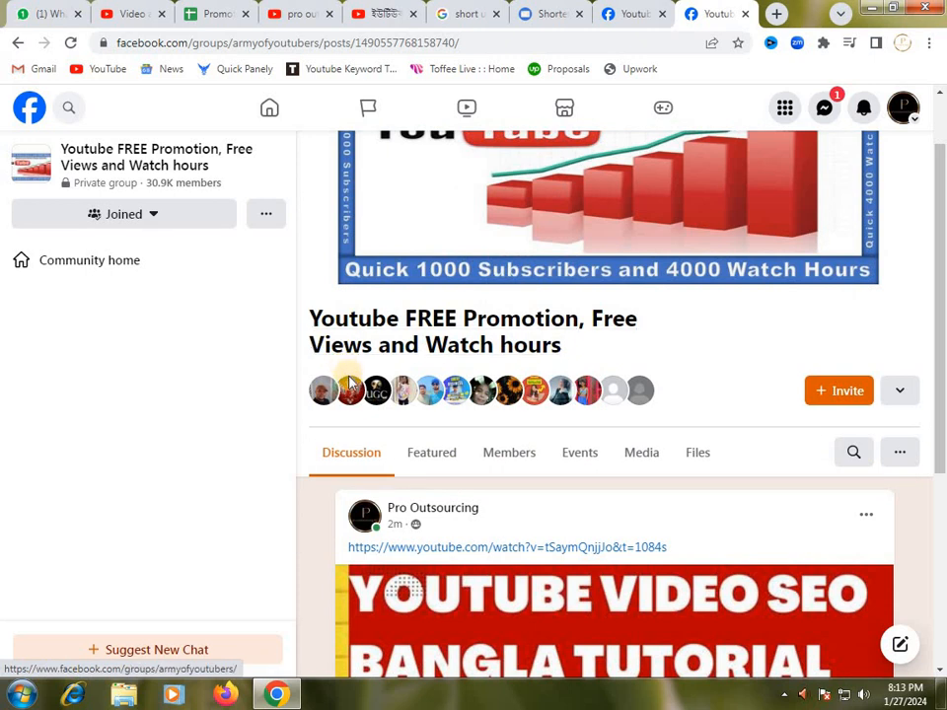
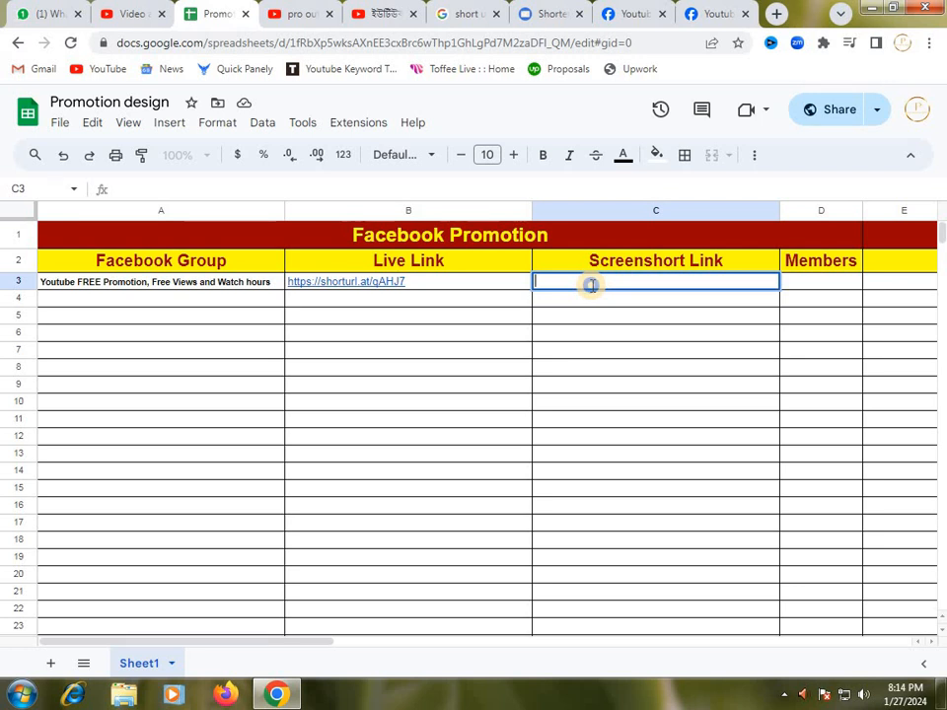
pyautogui.rightClick(590, 284)
pyautogui.click(630, 387)
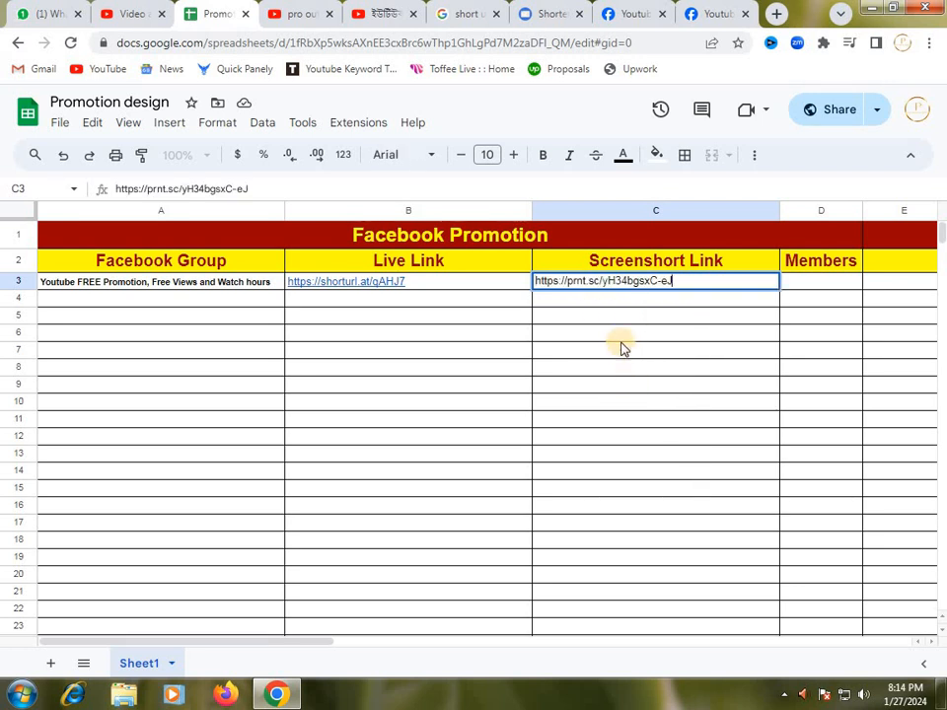
# Step: Open the member list of the Youtube FREE Promotion, Free Views and Watch hours Facebook group and copy its member count
pyautogui.click(708, 17)
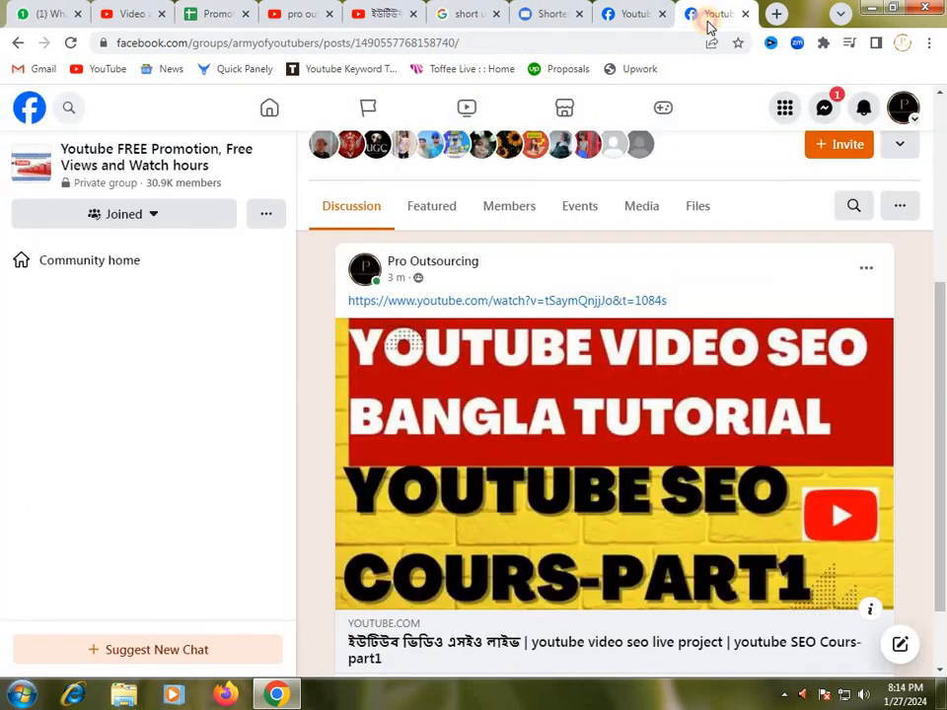
pyautogui.click(515, 213)
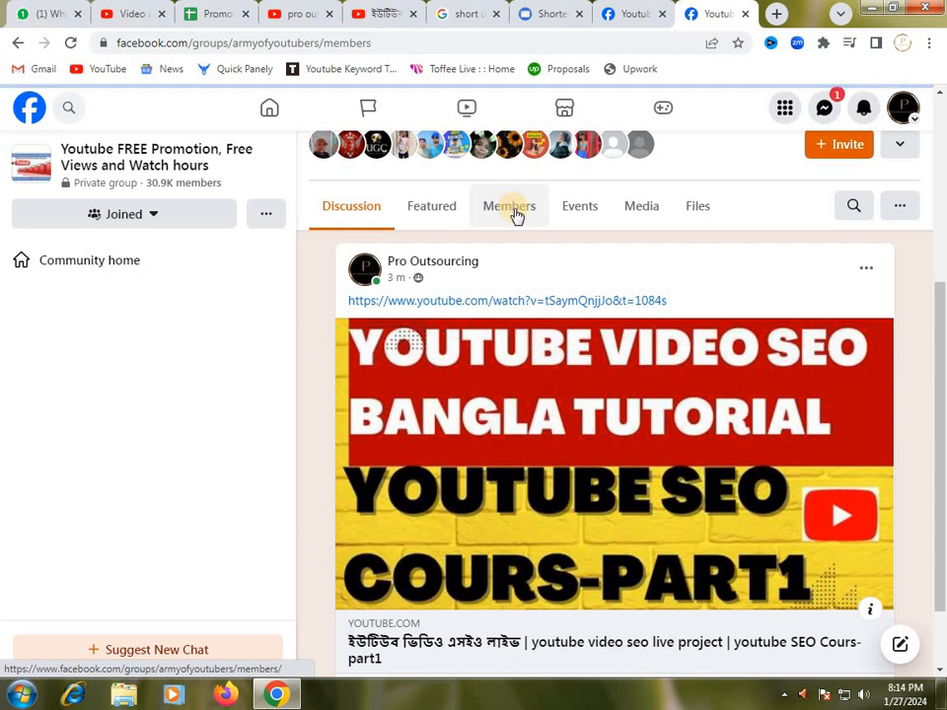
pyautogui.scroll(-3, 540, 344)
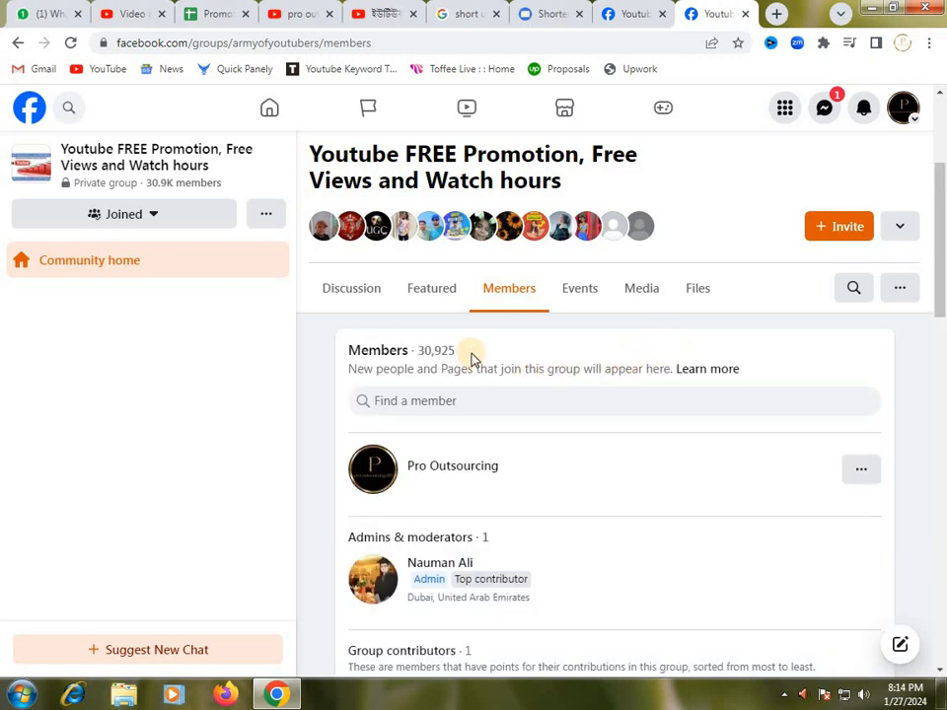
pyautogui.moveTo(470, 353); pyautogui.dragTo(422, 352)
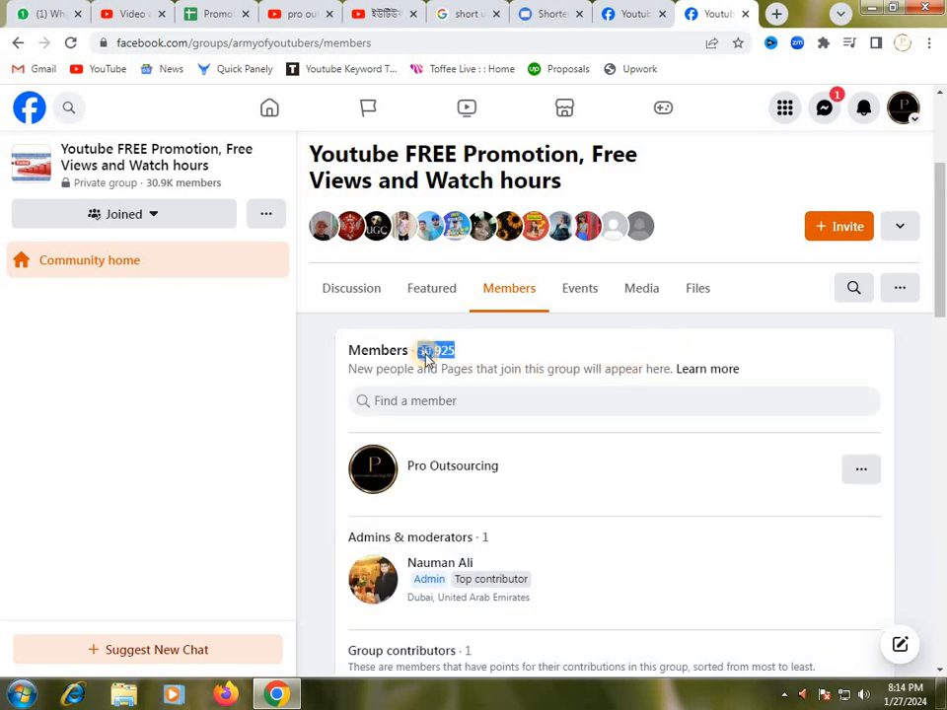
pyautogui.rightClick(427, 355)
pyautogui.click(454, 371)
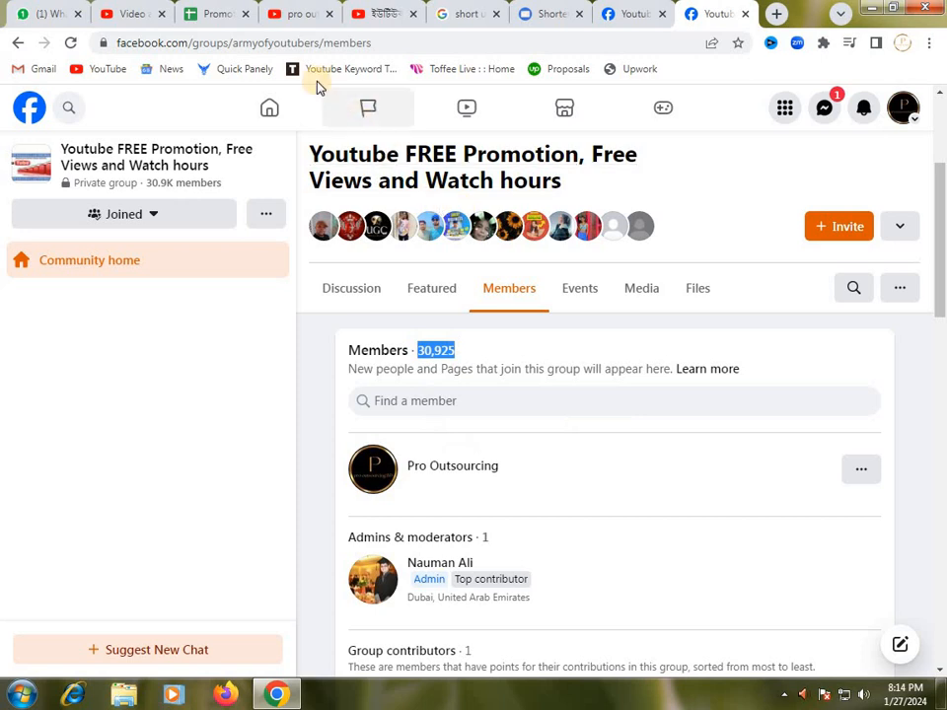
# Step: Paste the member count 30,925 into cell D3 under Members in the Promotion design spreadsheet
pyautogui.click(225, 14)
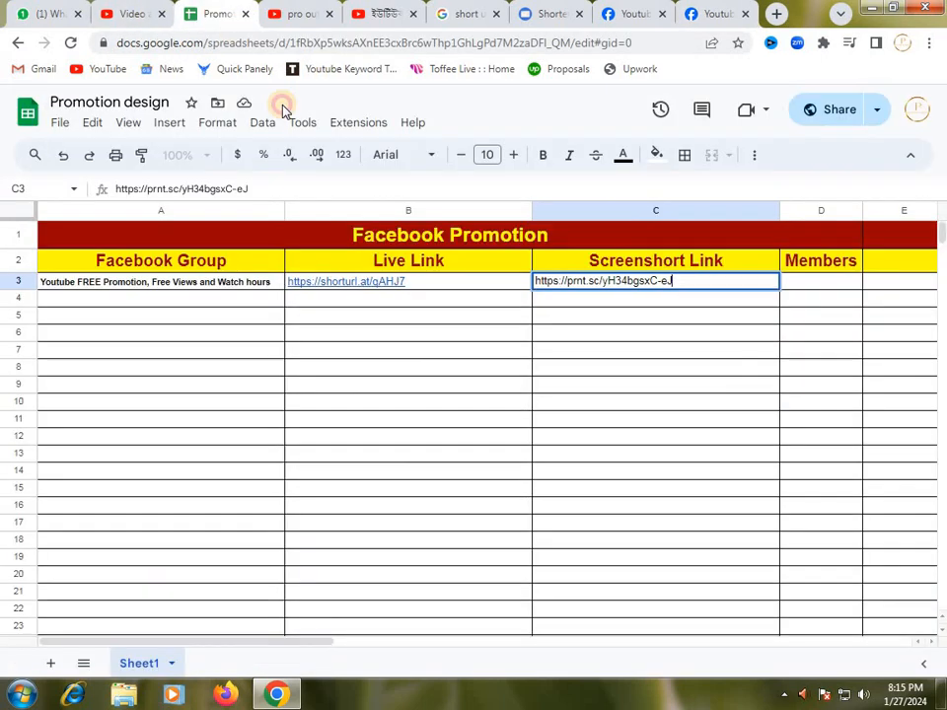
pyautogui.click(816, 284)
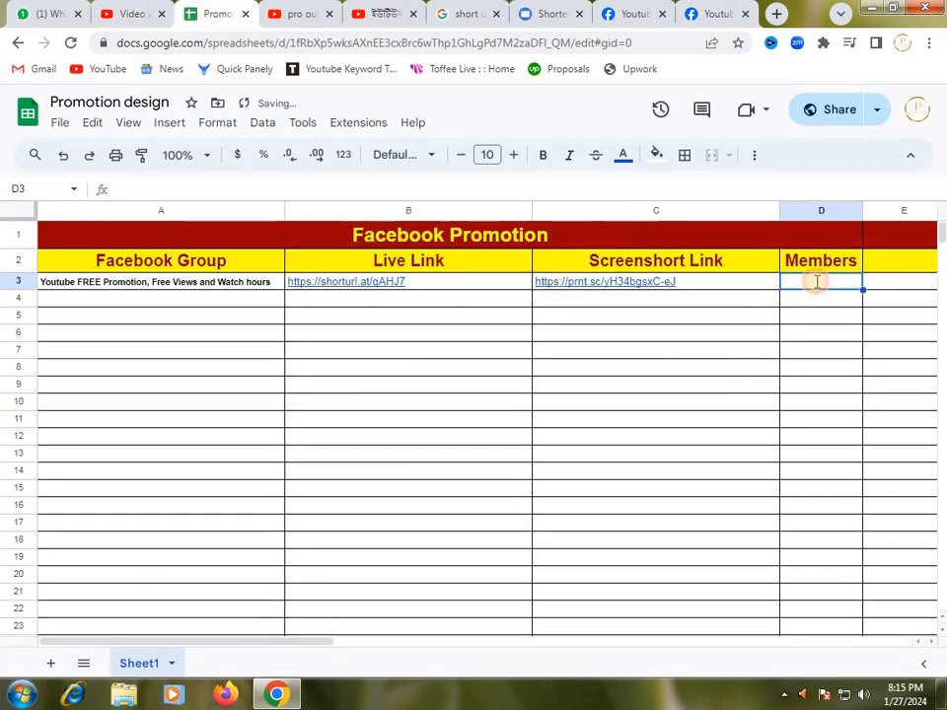
pyautogui.rightClick(817, 282)
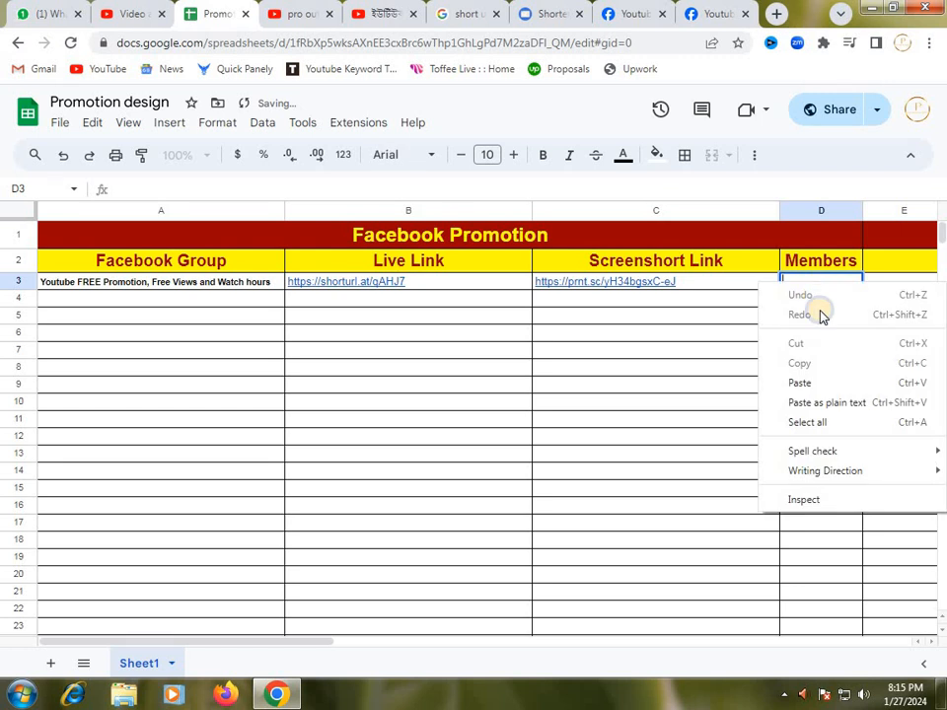
pyautogui.click(800, 384)
pyautogui.click(622, 405)
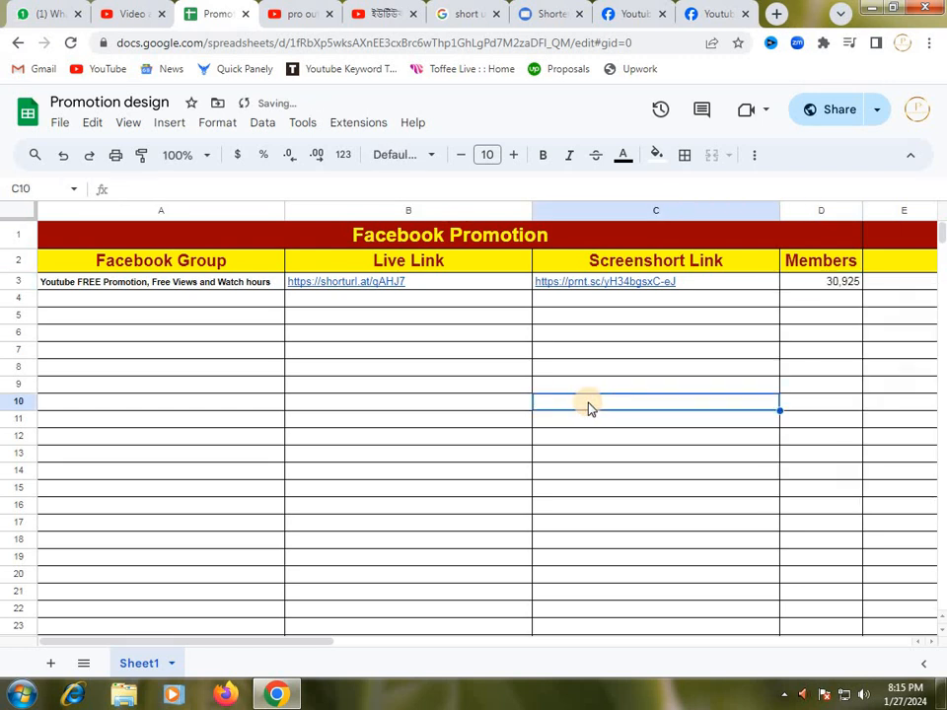
pyautogui.click(761, 331)
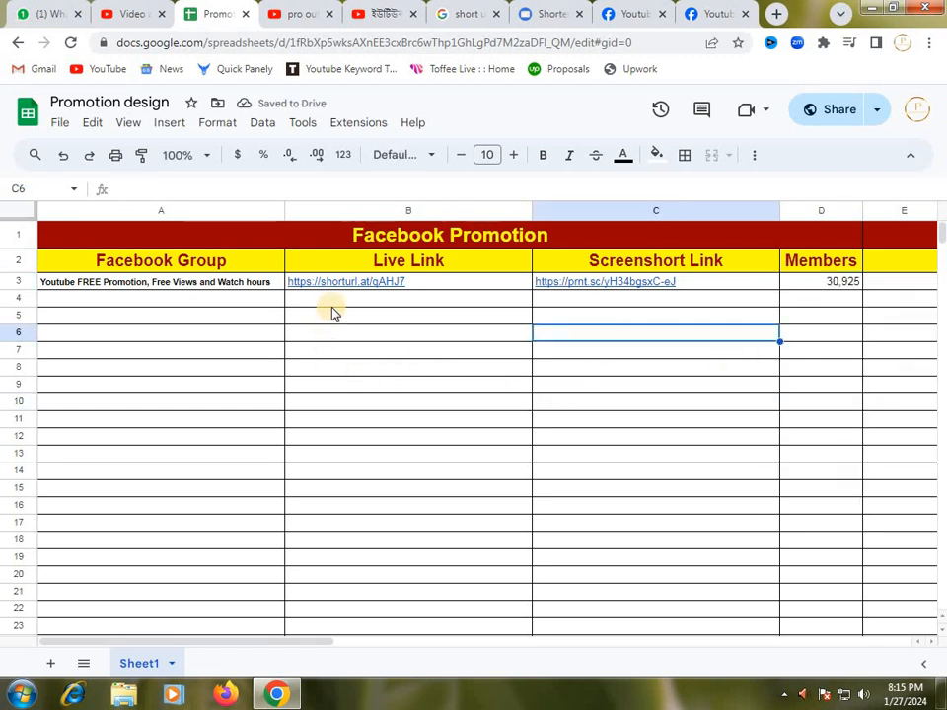
pyautogui.scroll(-4, 416, 361)
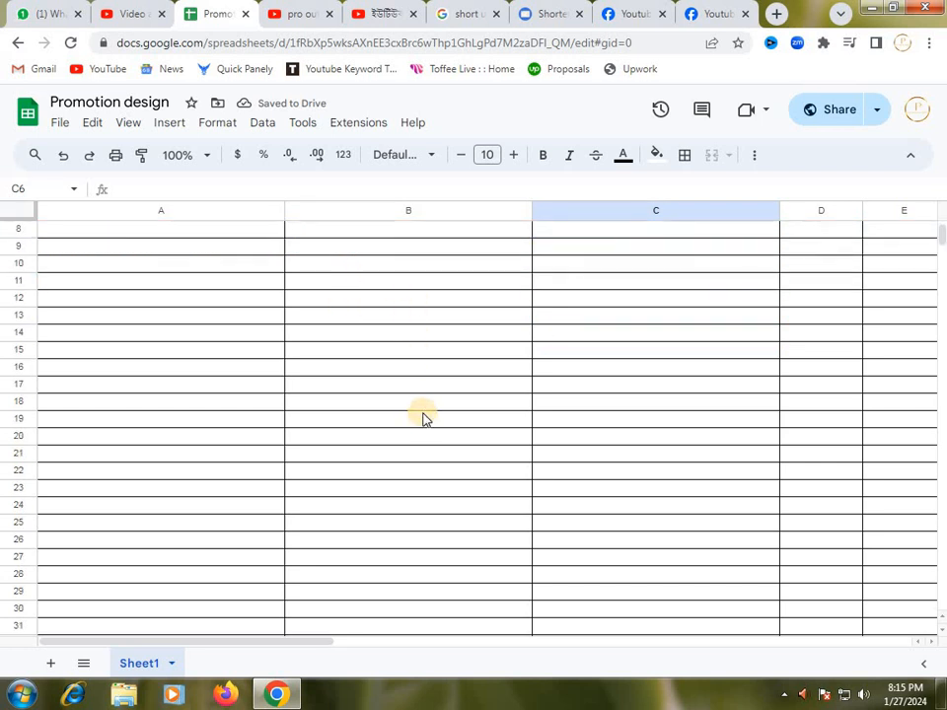
pyautogui.scroll(3, 424, 425)
pyautogui.scroll(1, 424, 425)
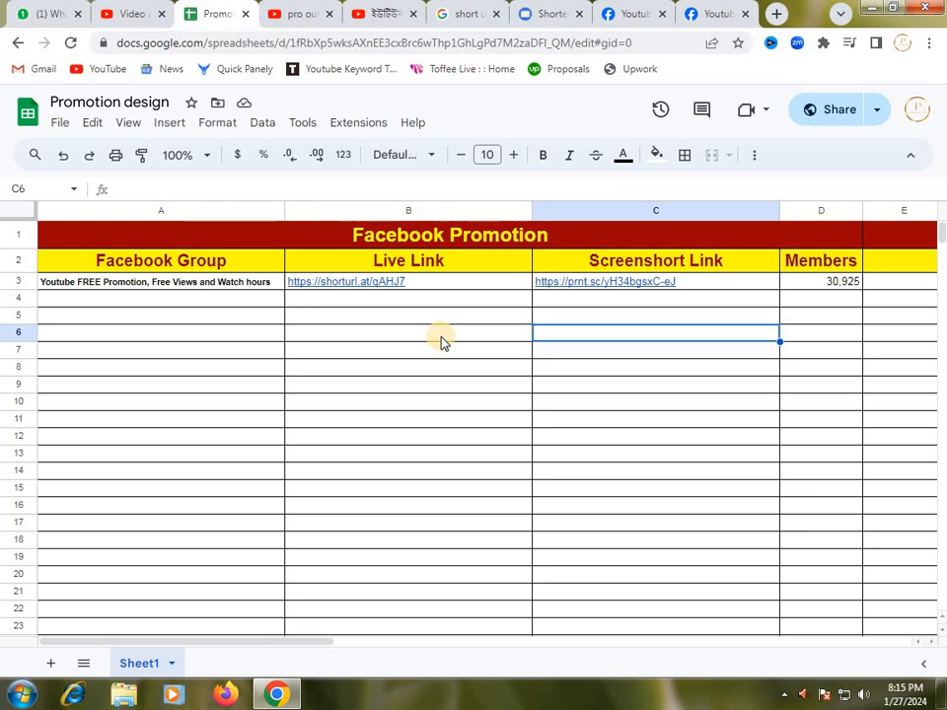
pyautogui.scroll(-1, 439, 342)
pyautogui.scroll(1, 439, 343)
# Step: Copy the spreadsheet's share link and view its link access setting
pyautogui.click(874, 117)
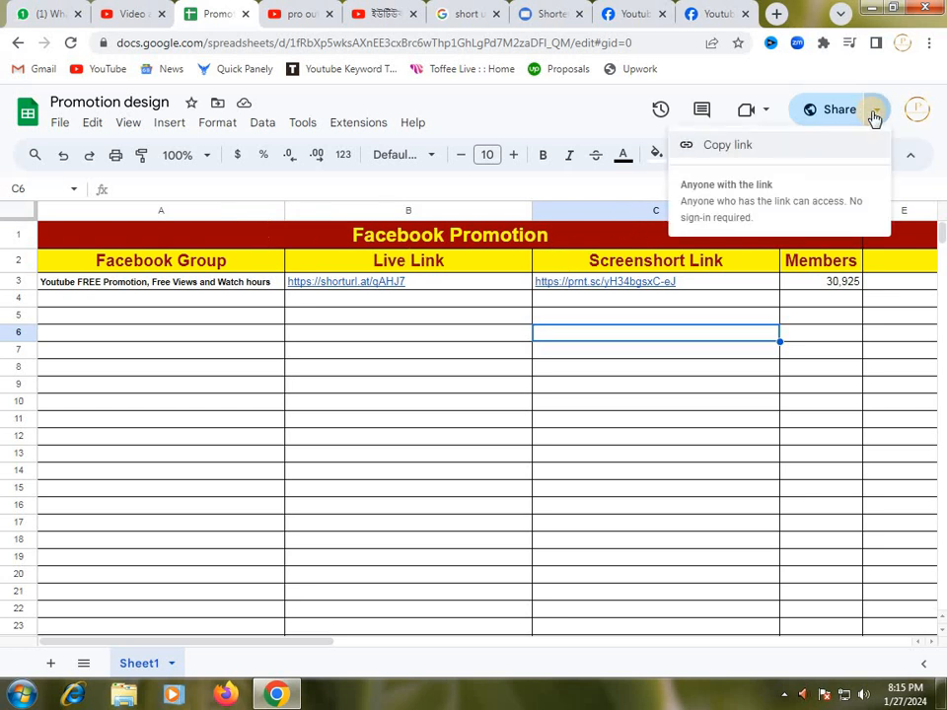
pyautogui.click(756, 158)
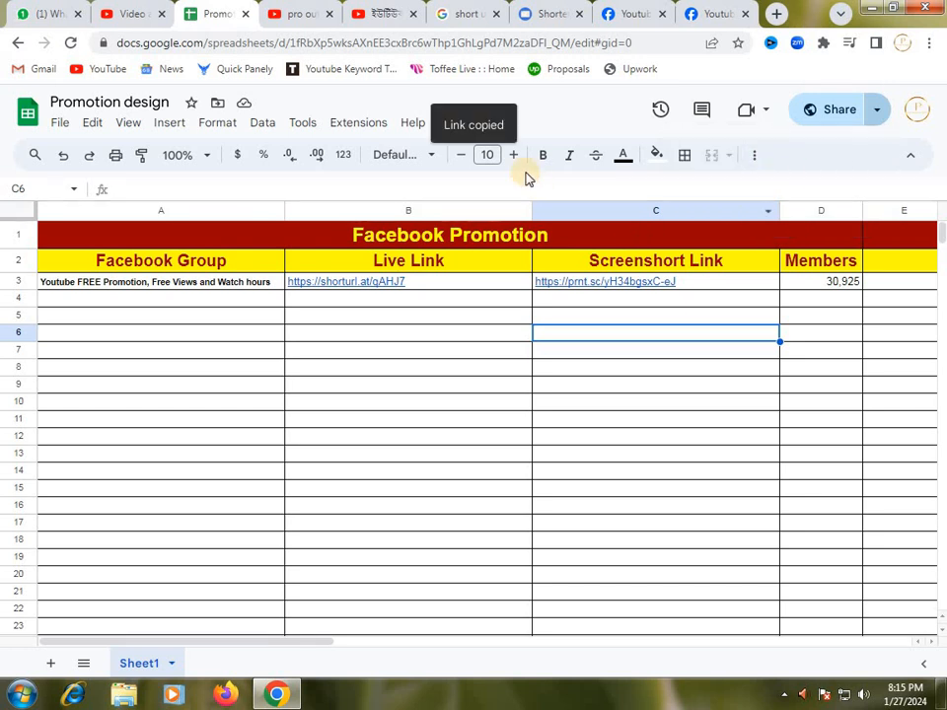
pyautogui.click(868, 114)
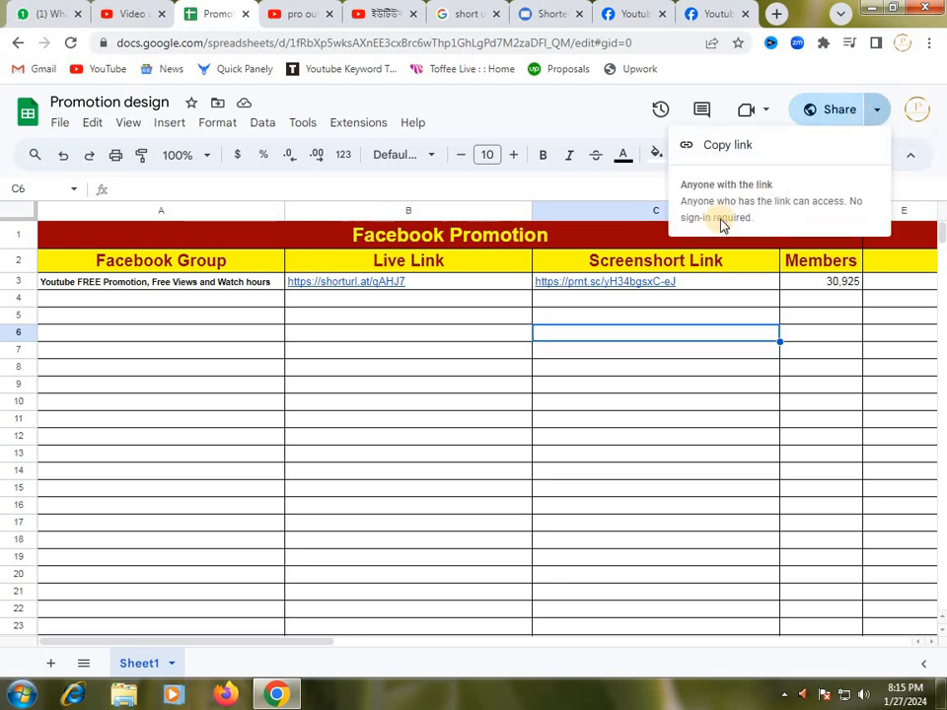
pyautogui.click(497, 350)
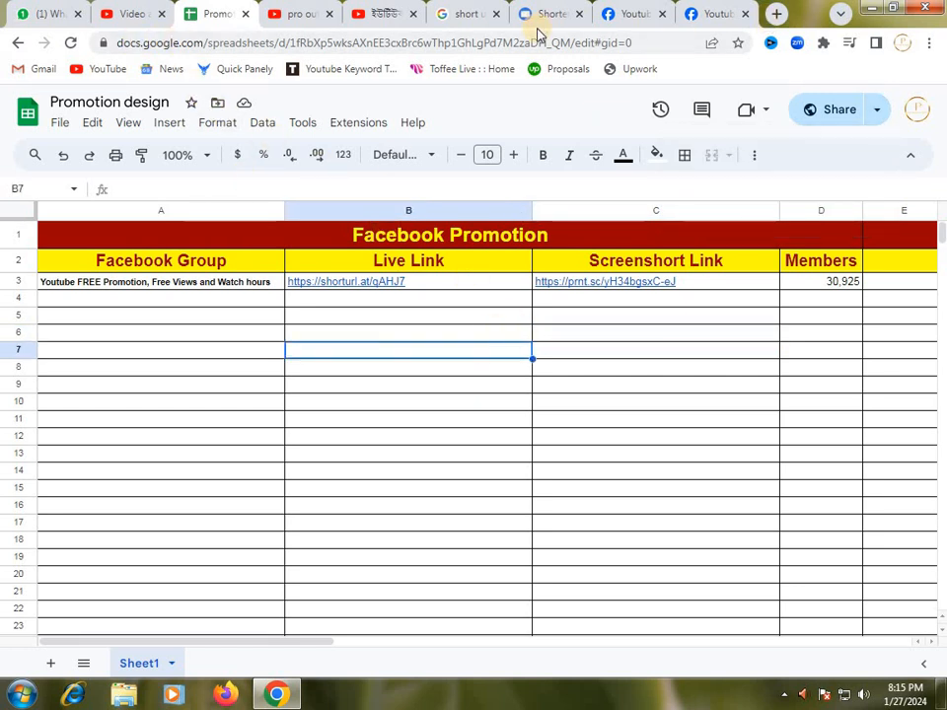
# Step: Open the copied spreadsheet share link in a new browser tab to test it
pyautogui.click(777, 14)
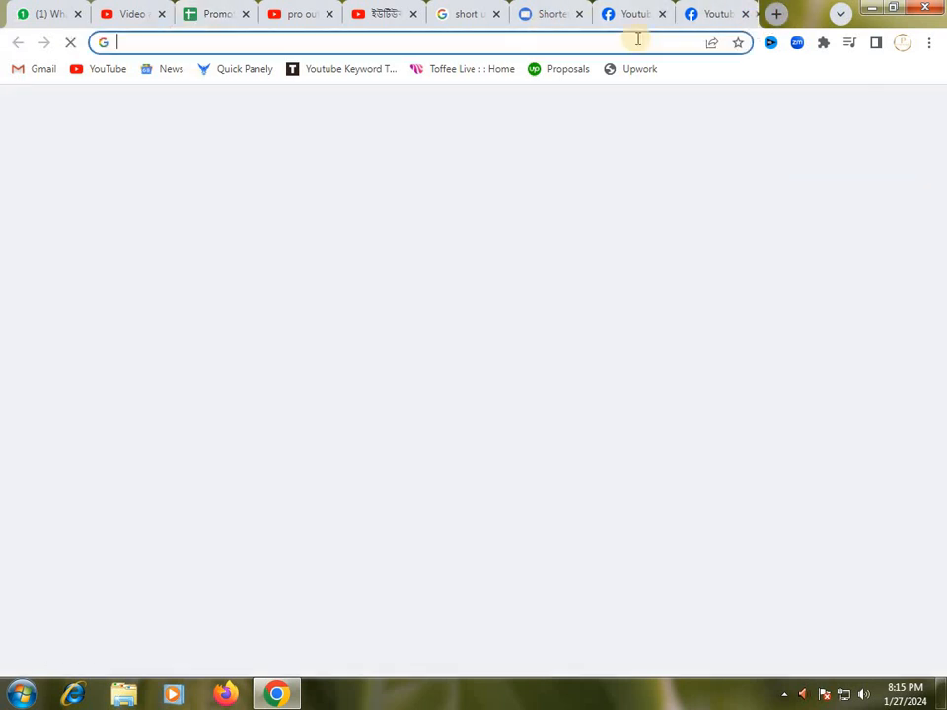
pyautogui.rightClick(567, 48)
pyautogui.click(589, 125)
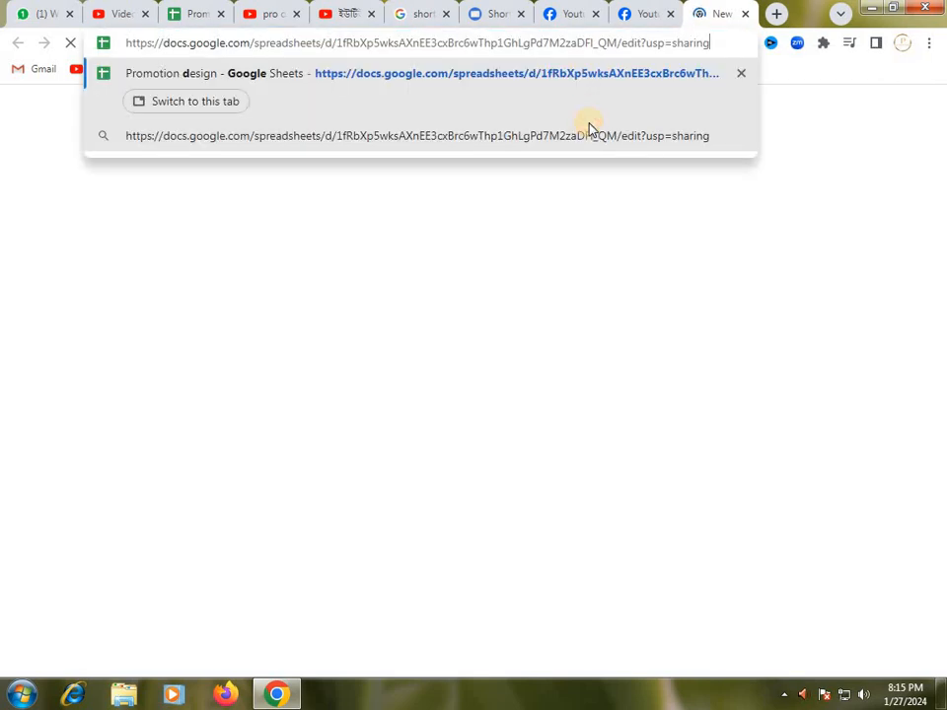
pyautogui.press('Return')
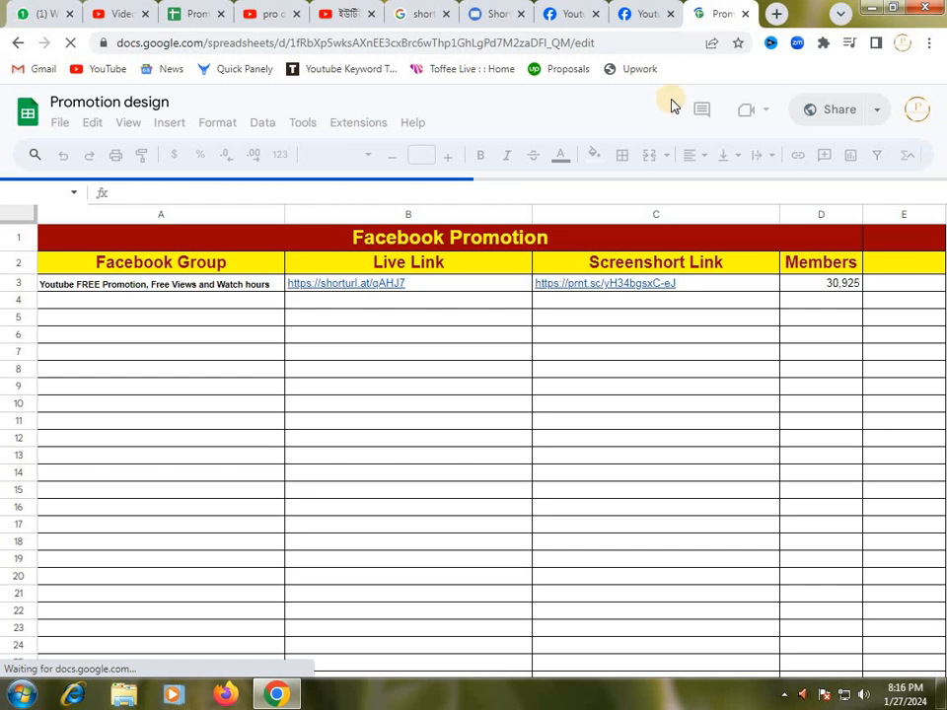
# Step: Return to the Facebook group's tab and view the cover and heading of its page
pyautogui.click(651, 15)
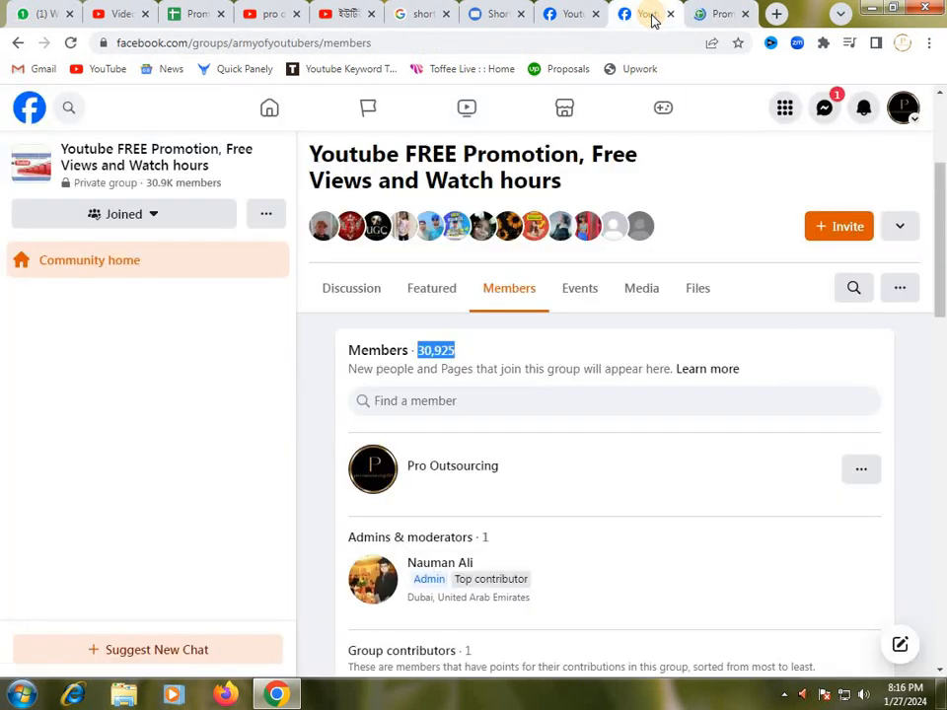
pyautogui.scroll(3, 382, 284)
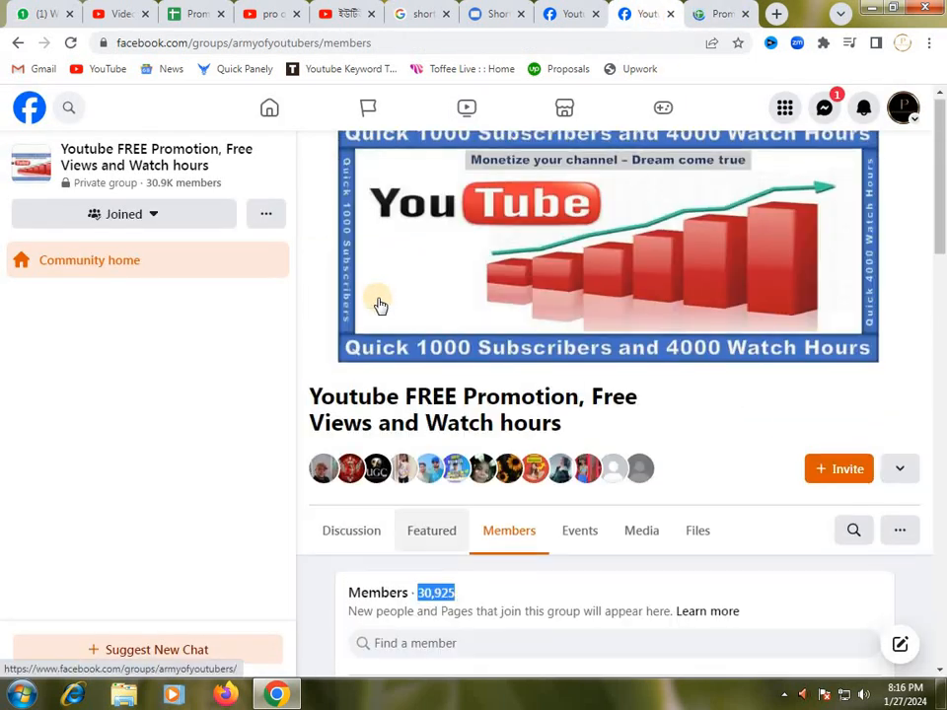
pyautogui.moveTo(357, 355)
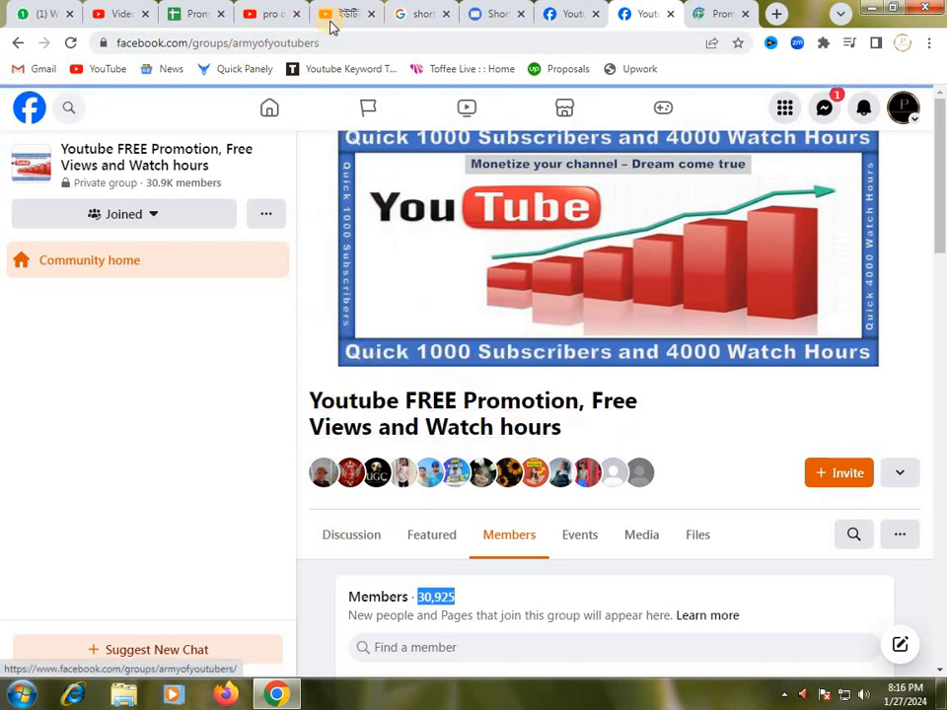
# Step: Copy the keyword phrase "youtube video seo" from the title of the YouTube video being promoted
pyautogui.click(334, 24)
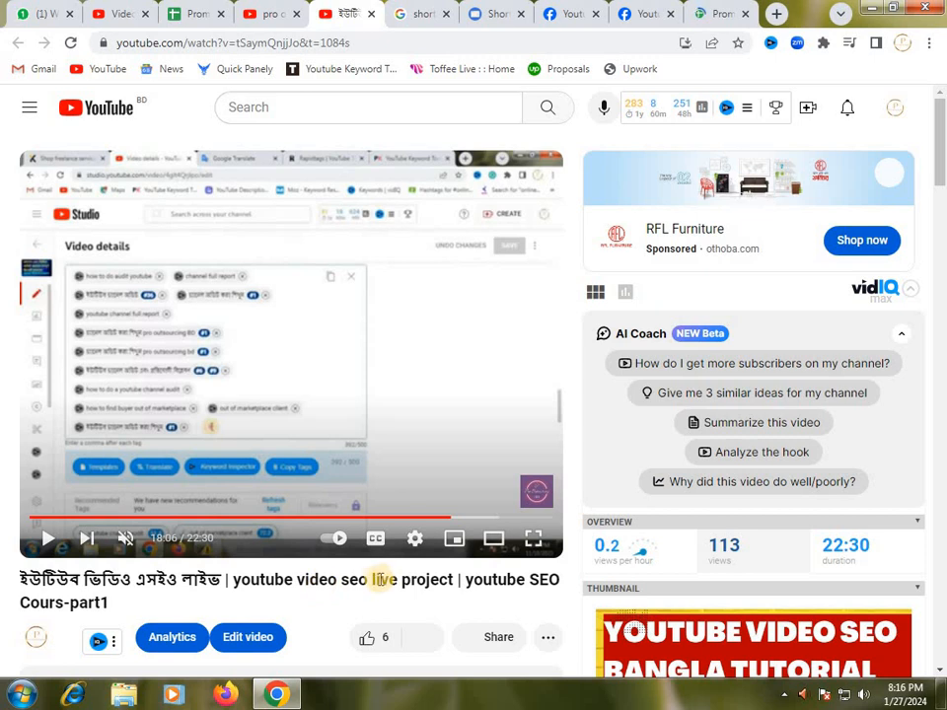
pyautogui.moveTo(370, 582); pyautogui.dragTo(237, 585)
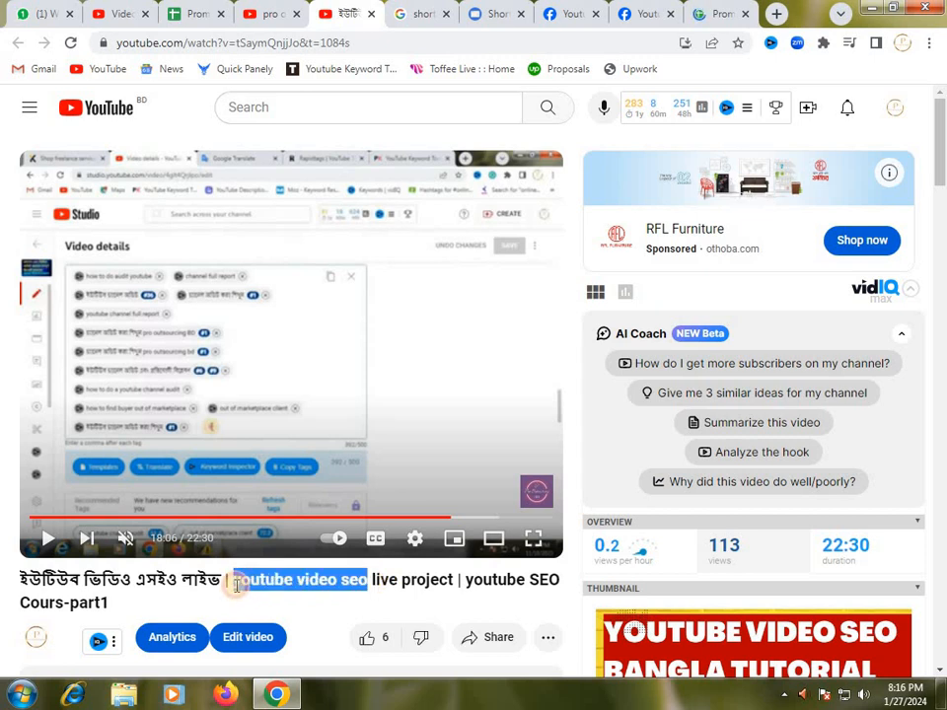
pyautogui.rightClick(237, 585)
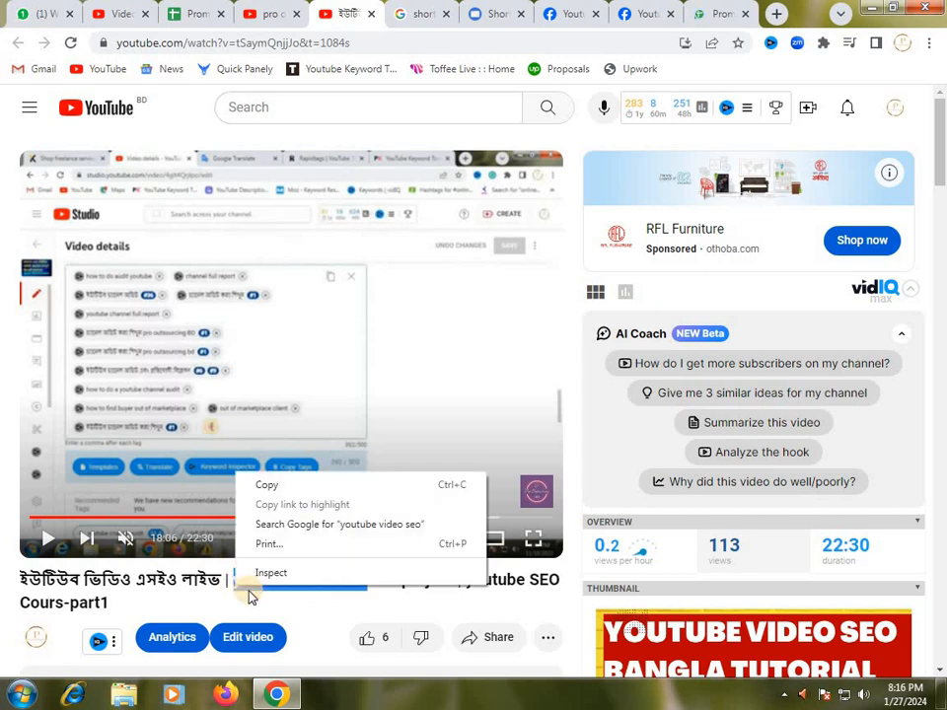
pyautogui.click(264, 484)
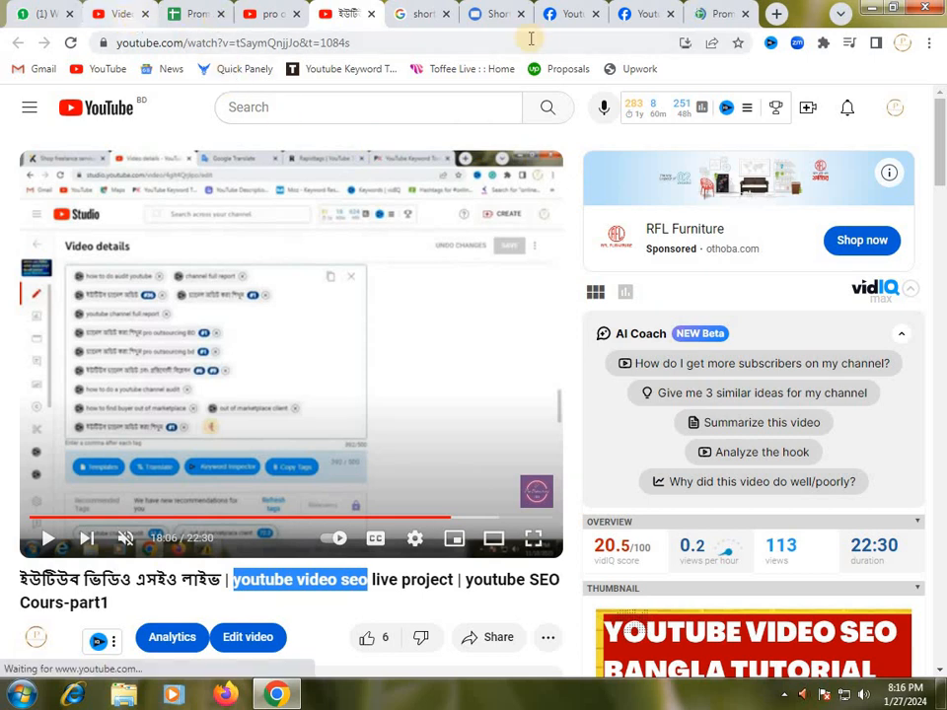
# Step: Close the two Facebook group tabs and the duplicate spreadsheet tab, and switch to the ShortURL page
pyautogui.click(594, 14)
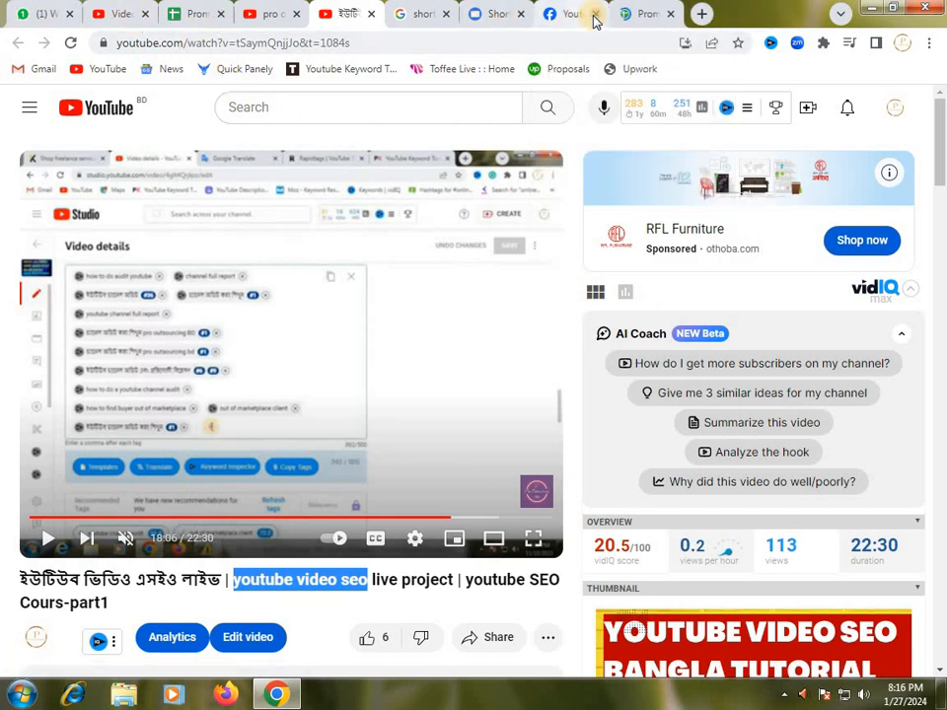
pyautogui.click(595, 14)
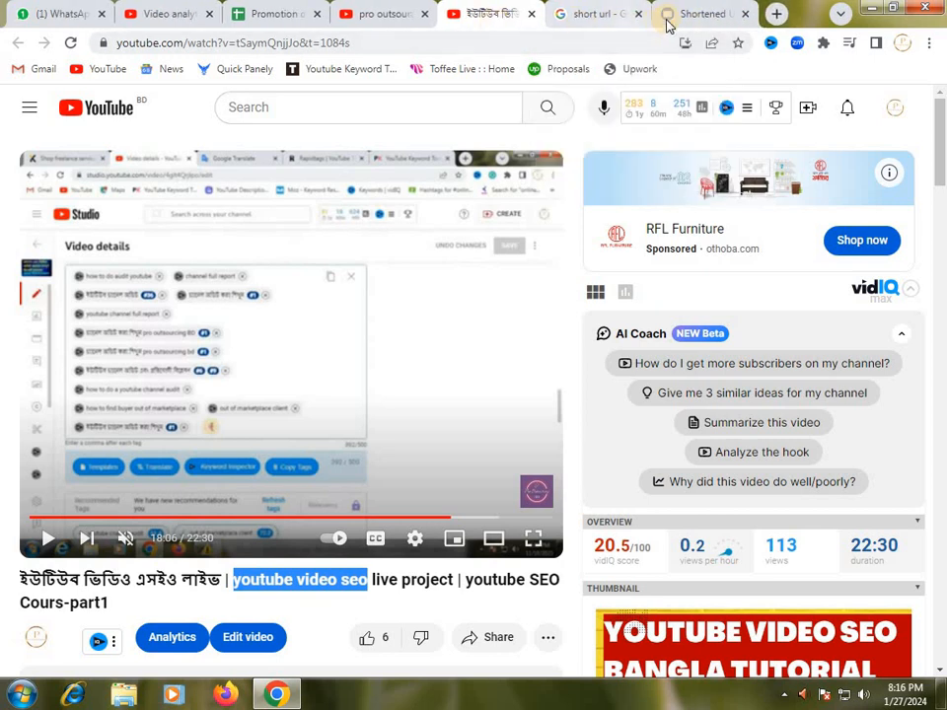
pyautogui.click(671, 16)
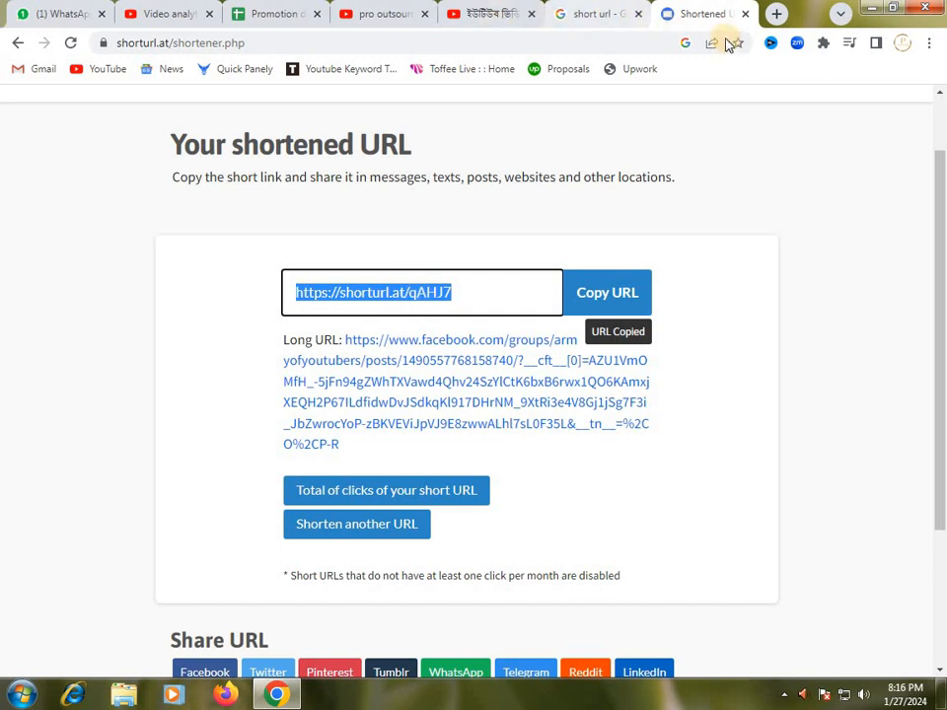
# Step: Open the facebook.com home page in a new browser tab
pyautogui.click(777, 14)
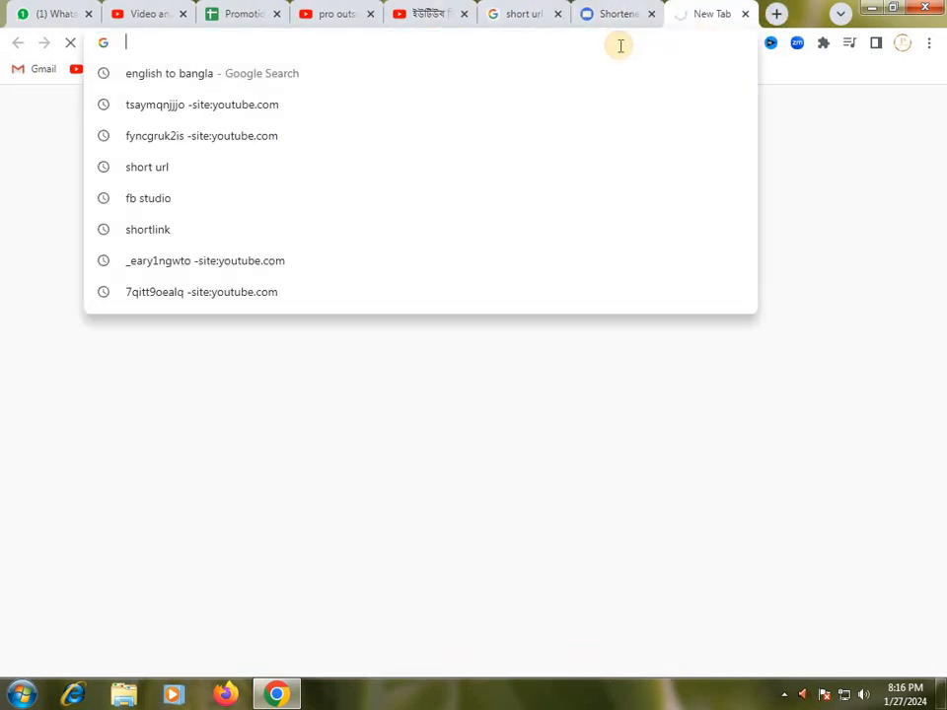
pyautogui.write('f')
pyautogui.press('Return')
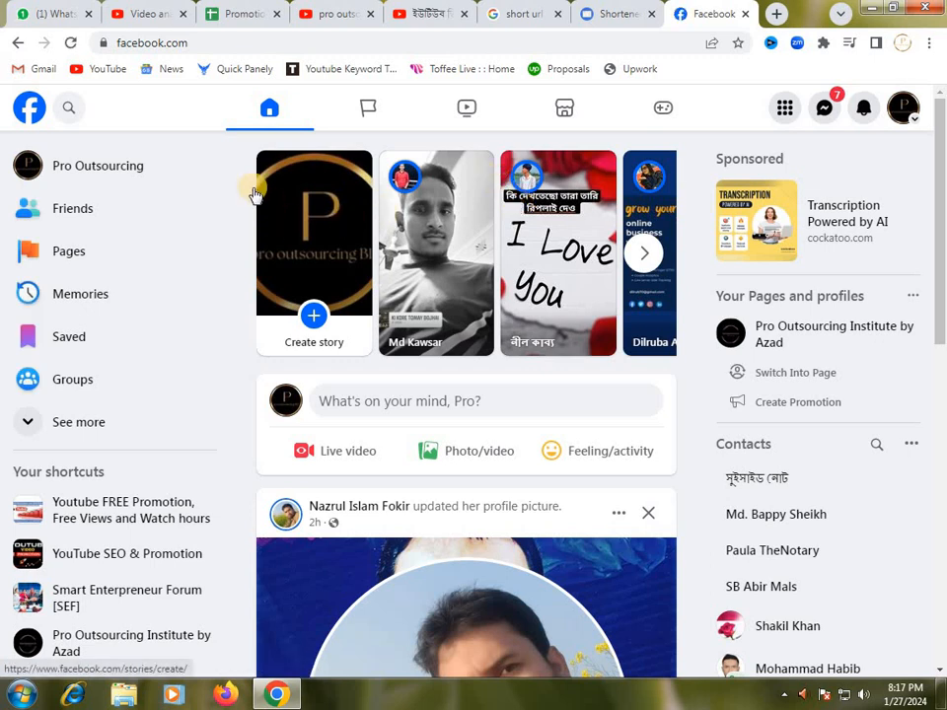
# Step: Search Facebook for the copied phrase "youtube video seo"
pyautogui.click(69, 115)
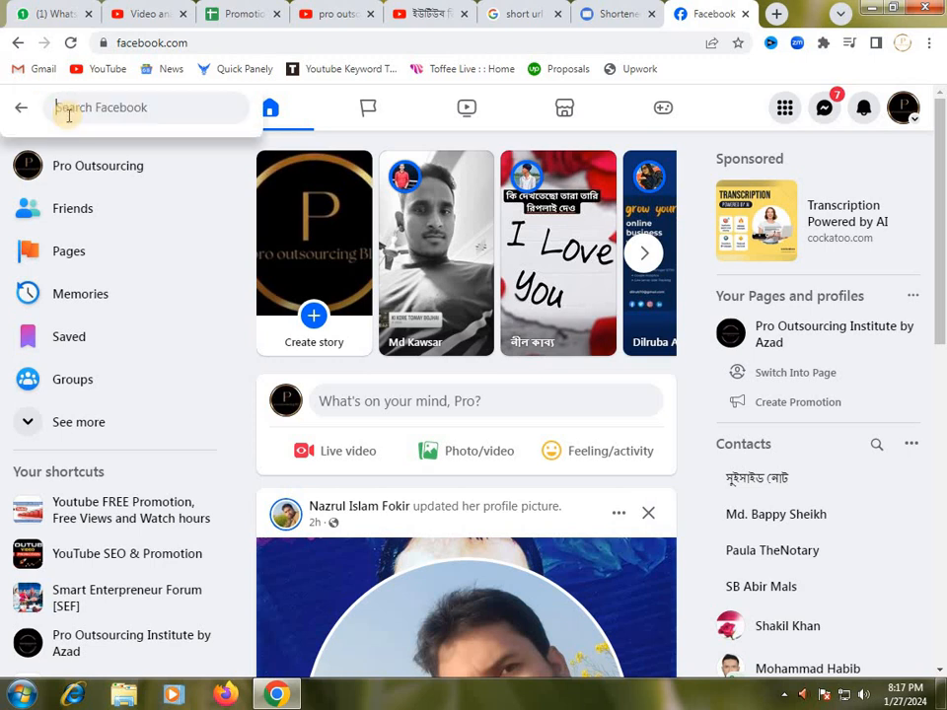
pyautogui.rightClick(75, 111)
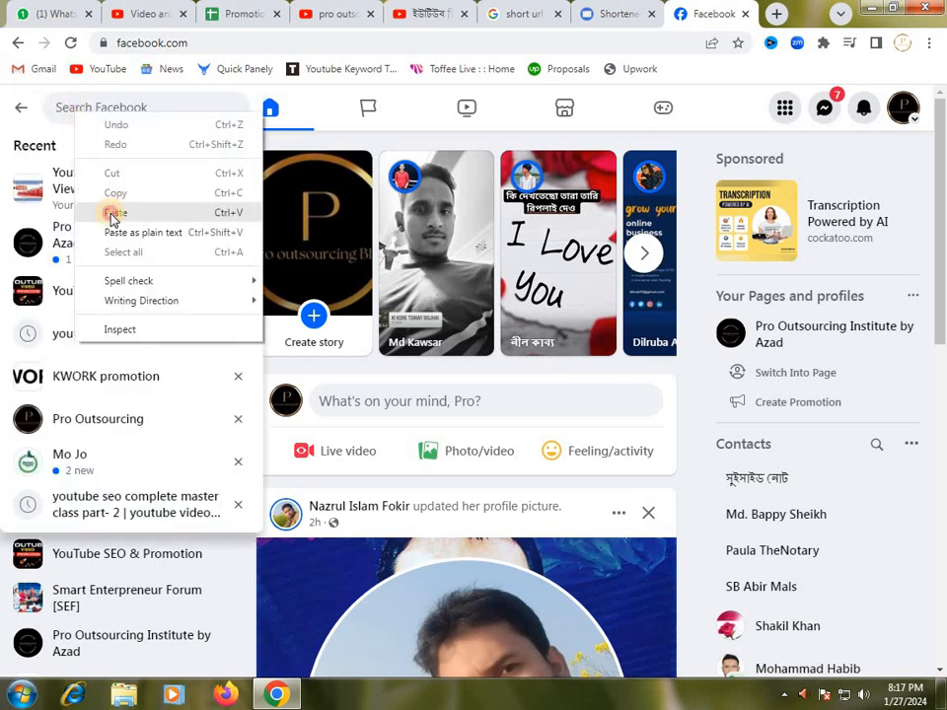
pyautogui.click(110, 209)
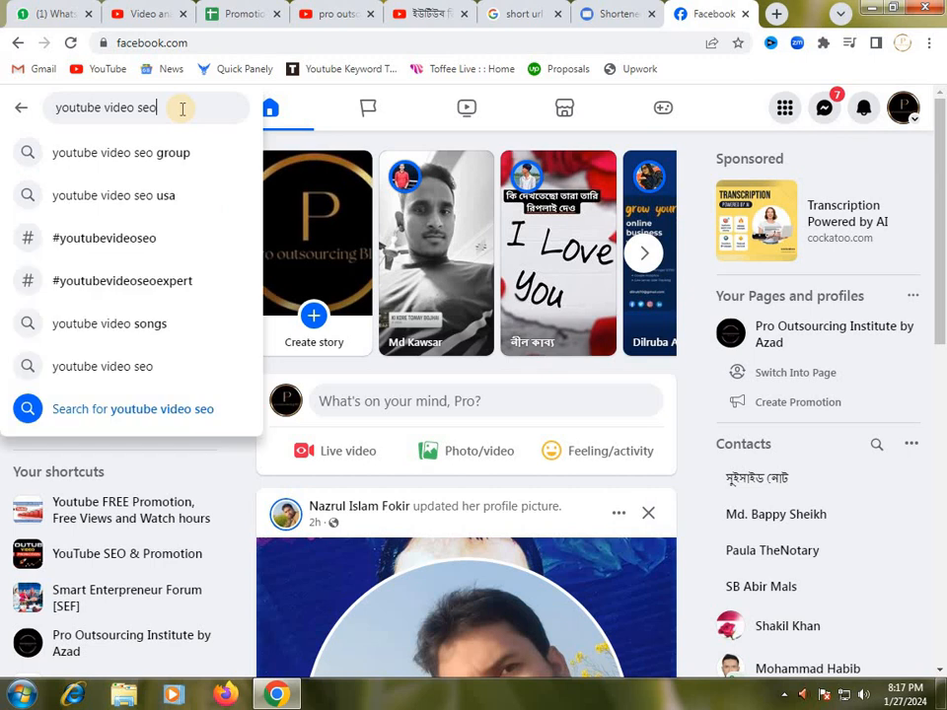
pyautogui.press('Return')
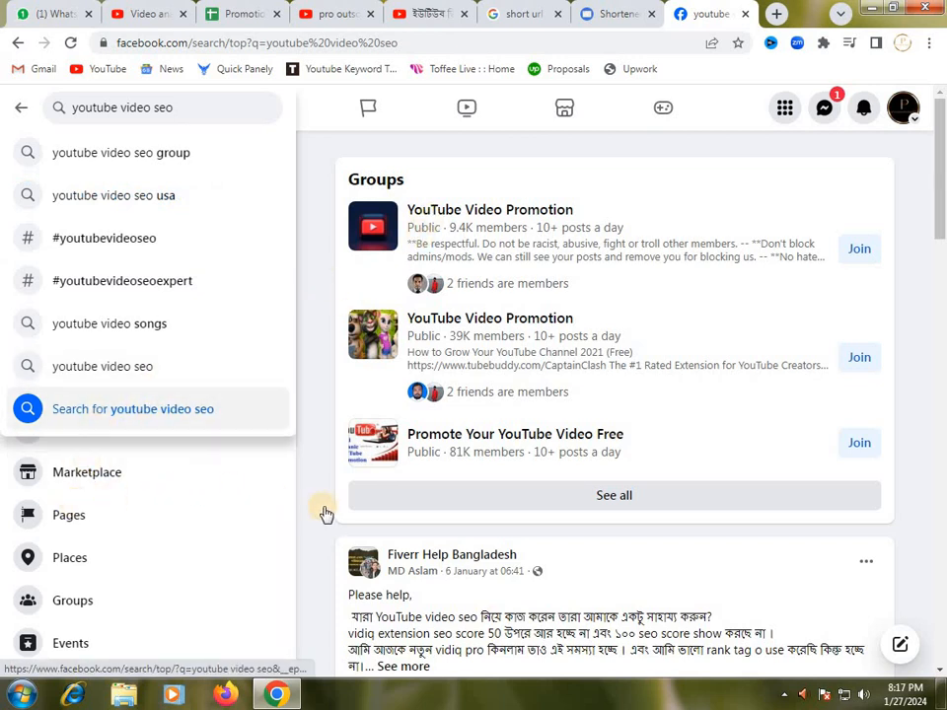
# Step: Search Facebook for the suggested phrase "youtube video seo group" and restrict the results to groups
pyautogui.click(150, 156)
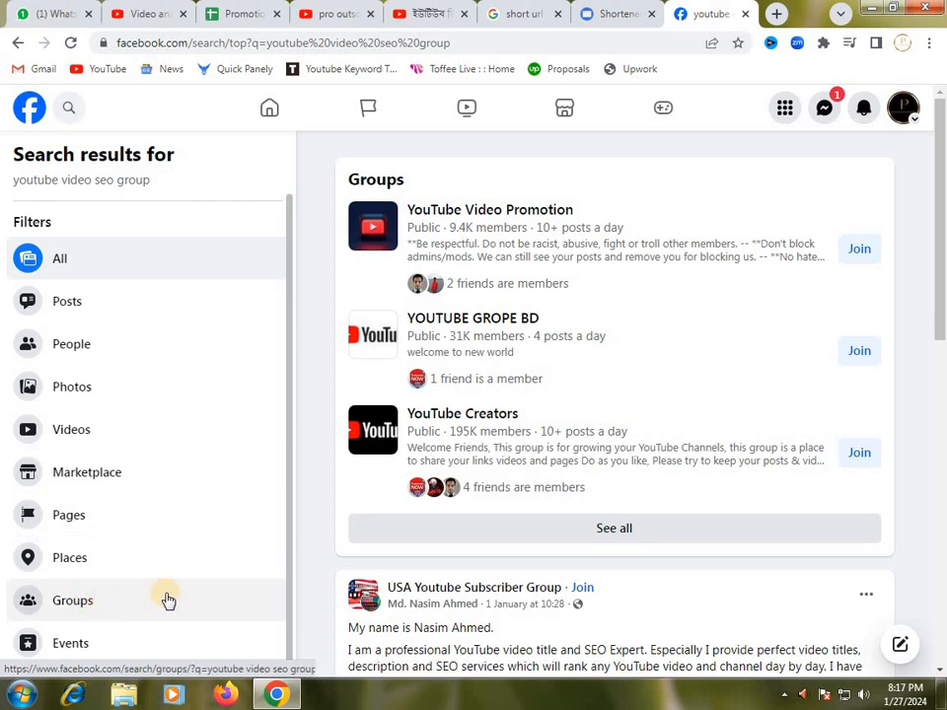
pyautogui.click(168, 601)
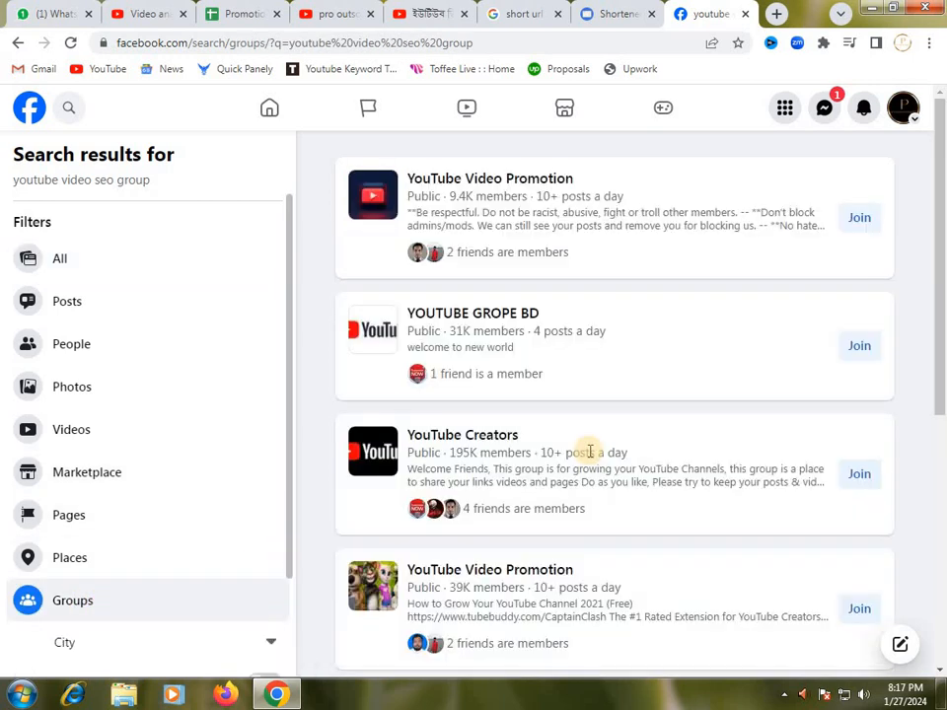
# Step: Open the public group "Youtube Video SEO" from the group results in a new browser tab and switch to it
pyautogui.scroll(-5, 590, 451)
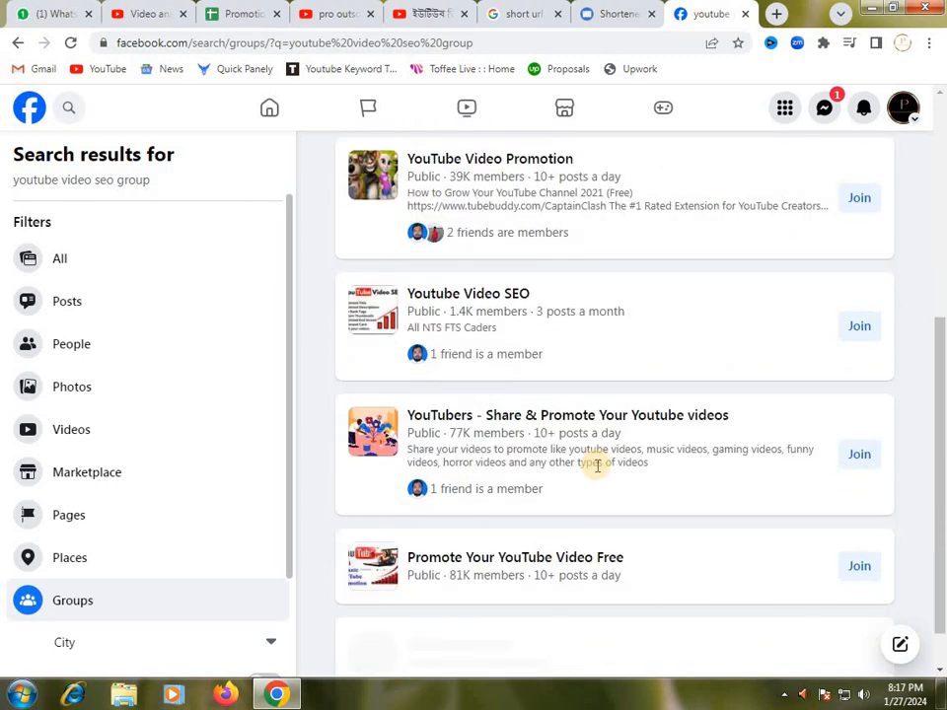
pyautogui.scroll(-1, 597, 465)
pyautogui.scroll(2, 599, 477)
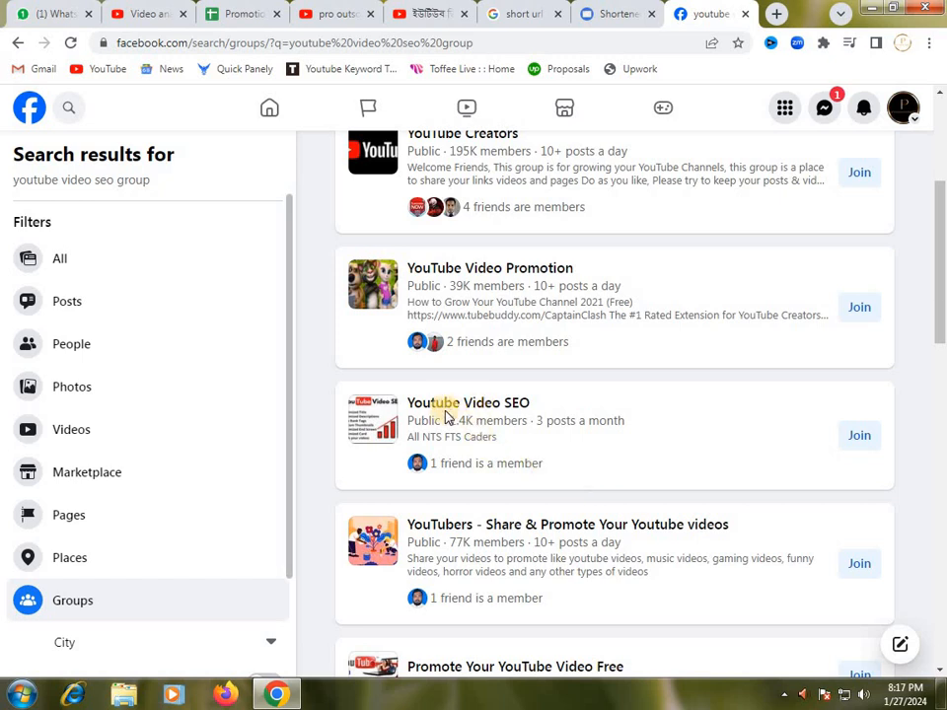
pyautogui.moveTo(473, 412)
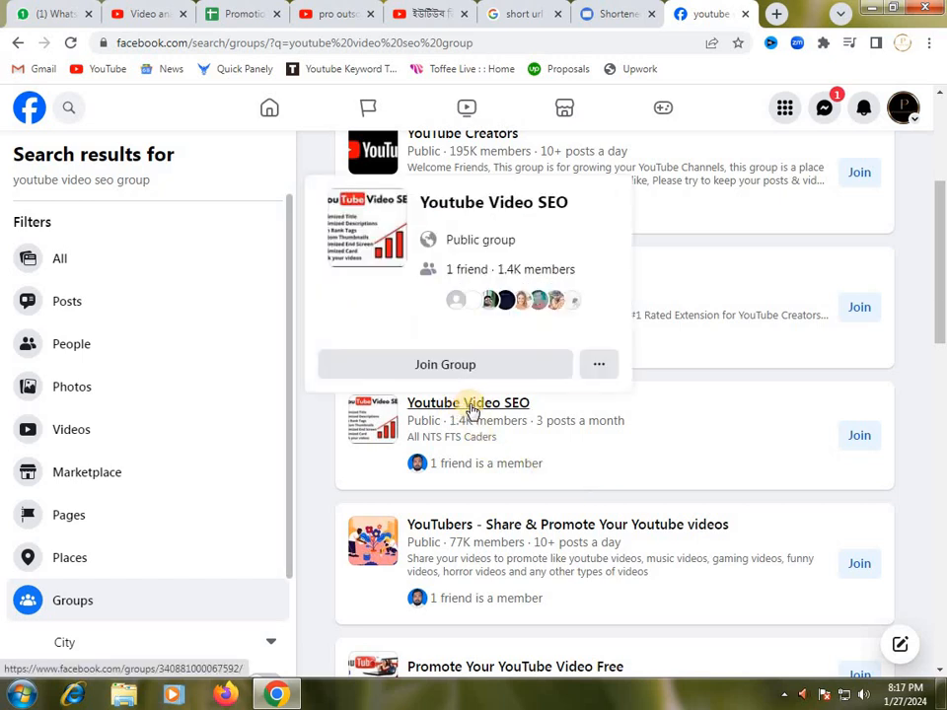
pyautogui.rightClick(482, 413)
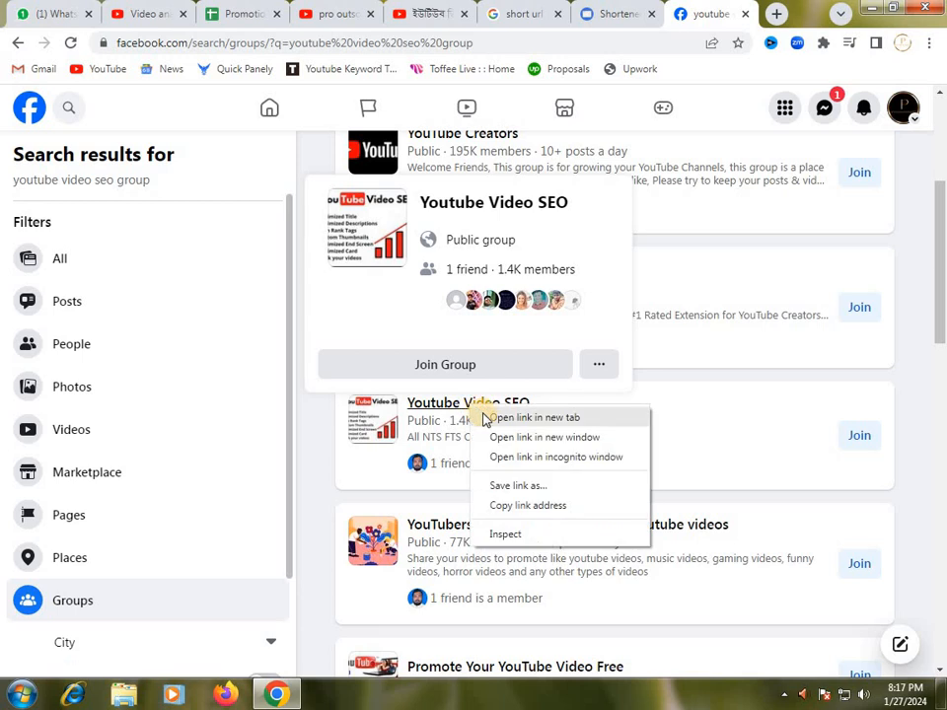
pyautogui.click(523, 417)
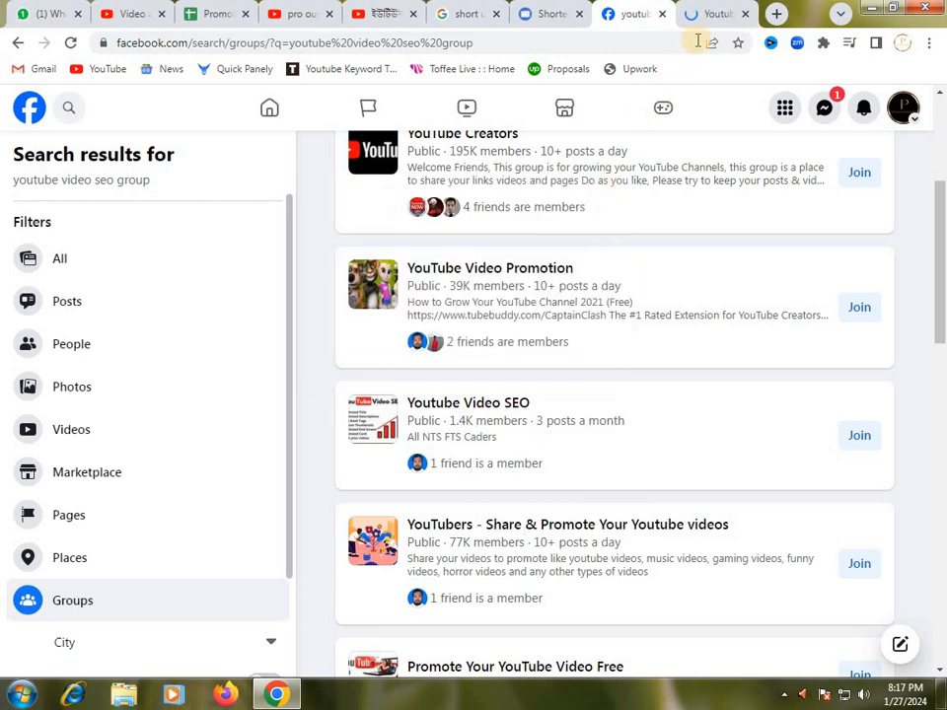
pyautogui.click(712, 14)
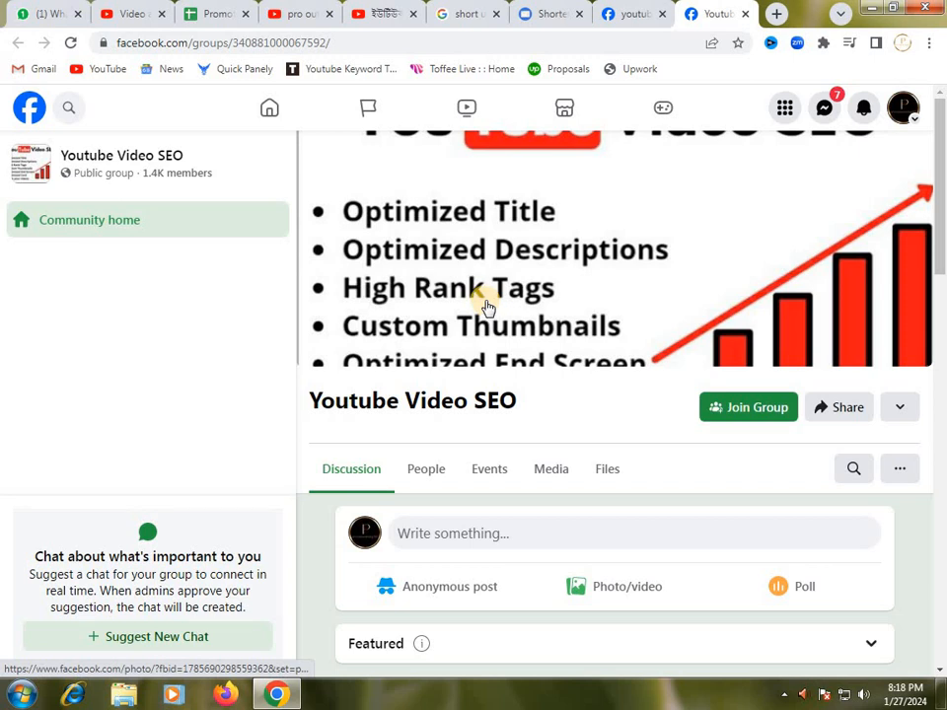
# Step: Examine the Youtube Video SEO group's header, posting area and recent posts
pyautogui.scroll(-2, 491, 326)
pyautogui.scroll(-2, 503, 382)
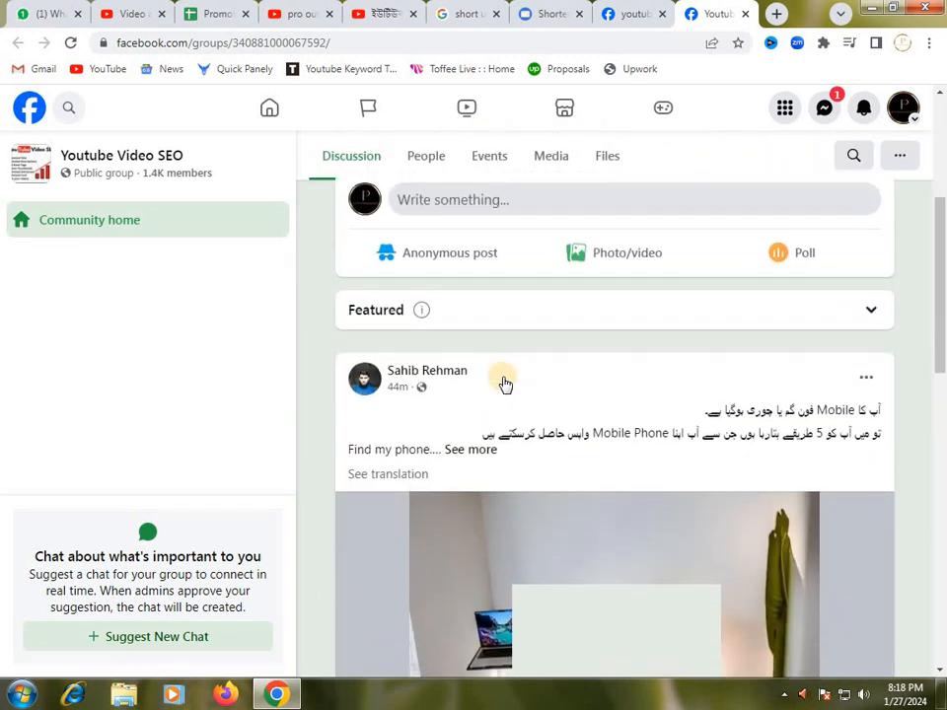
pyautogui.scroll(-3, 504, 384)
pyautogui.scroll(2, 505, 384)
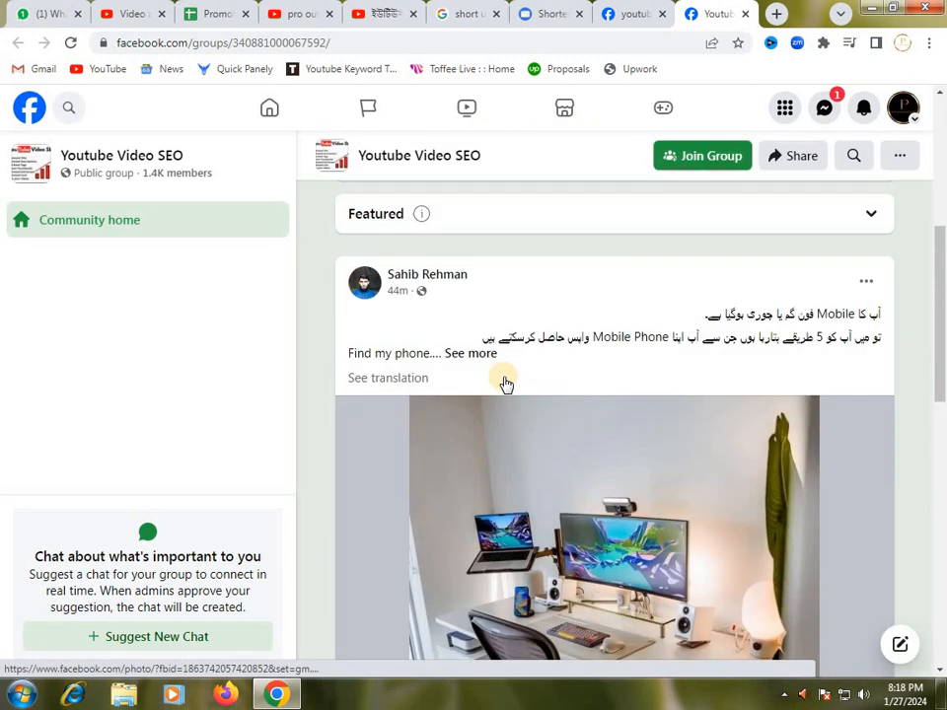
pyautogui.scroll(3, 505, 384)
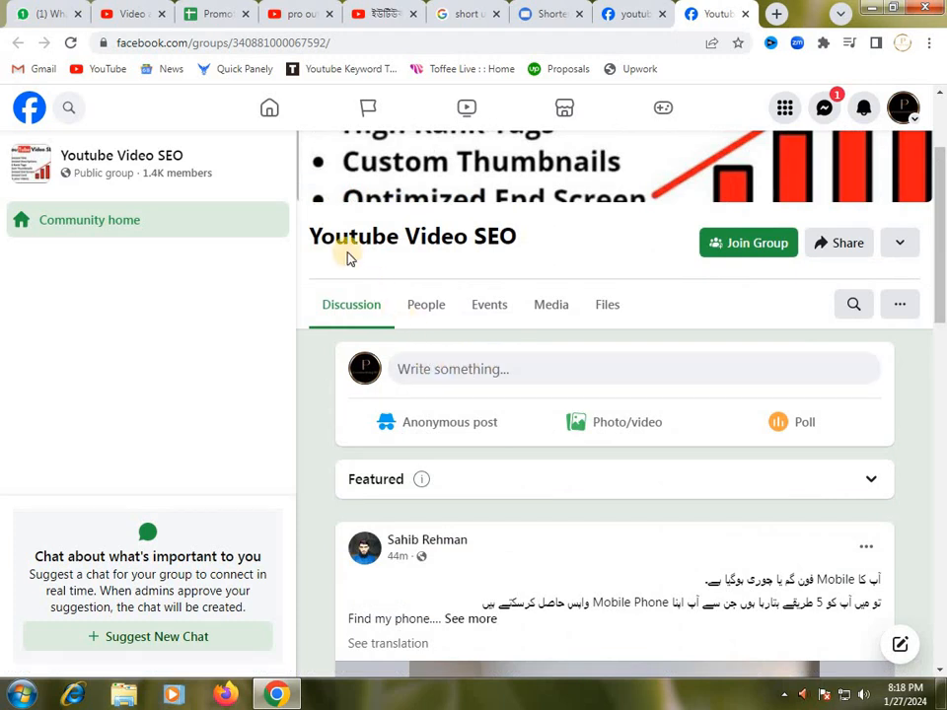
pyautogui.scroll(2, 529, 270)
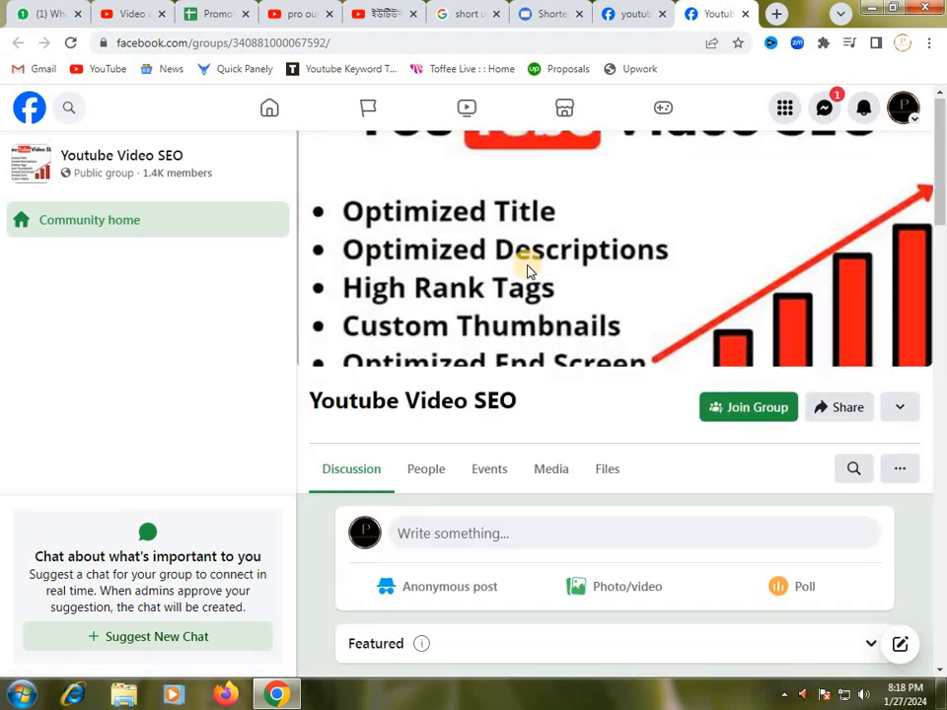
pyautogui.scroll(-2, 529, 270)
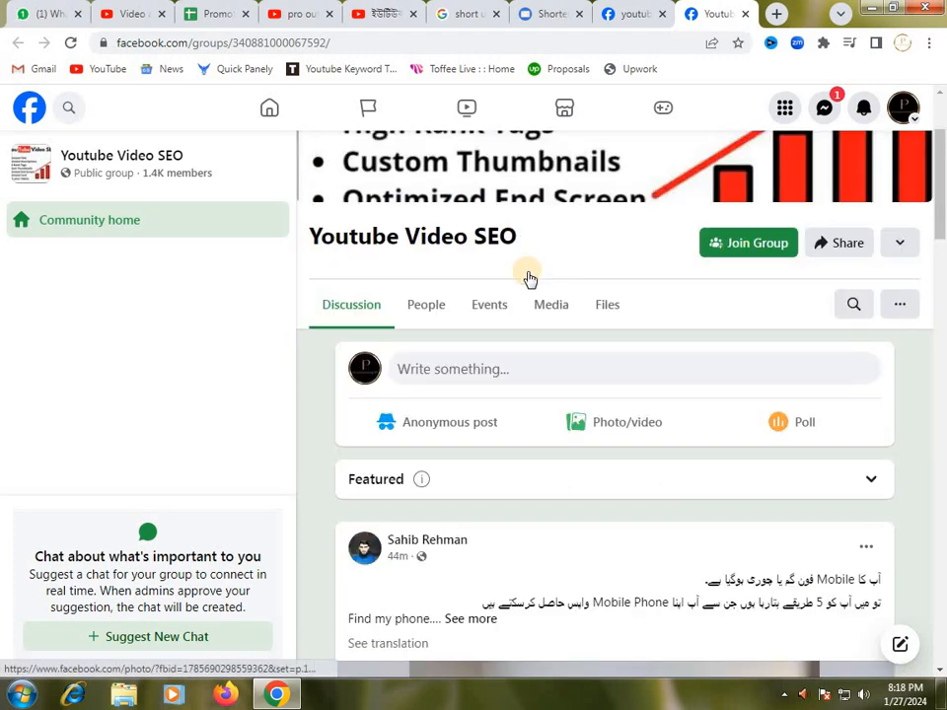
pyautogui.scroll(-1, 532, 274)
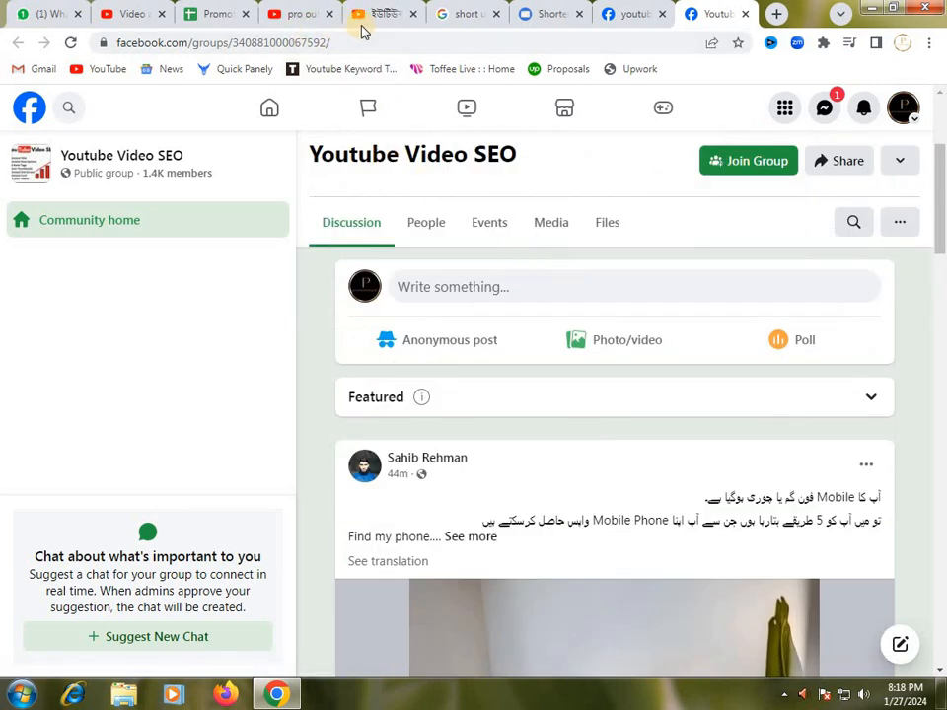
# Step: Copy the web address of the YouTube video being promoted
pyautogui.click(372, 14)
pyautogui.click(281, 43)
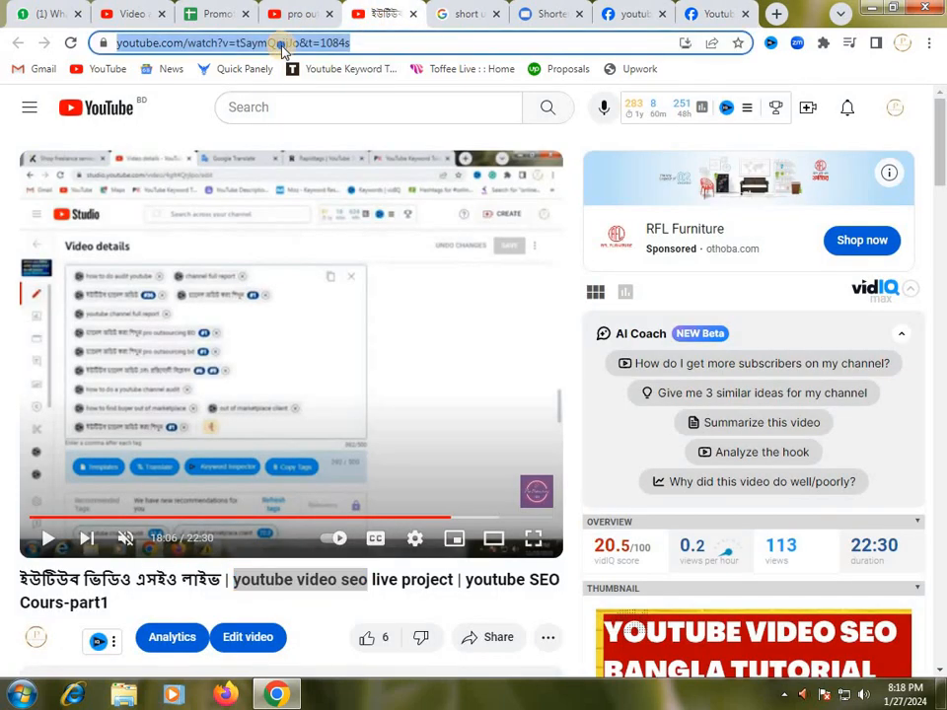
pyautogui.rightClick(281, 43)
pyautogui.click(314, 106)
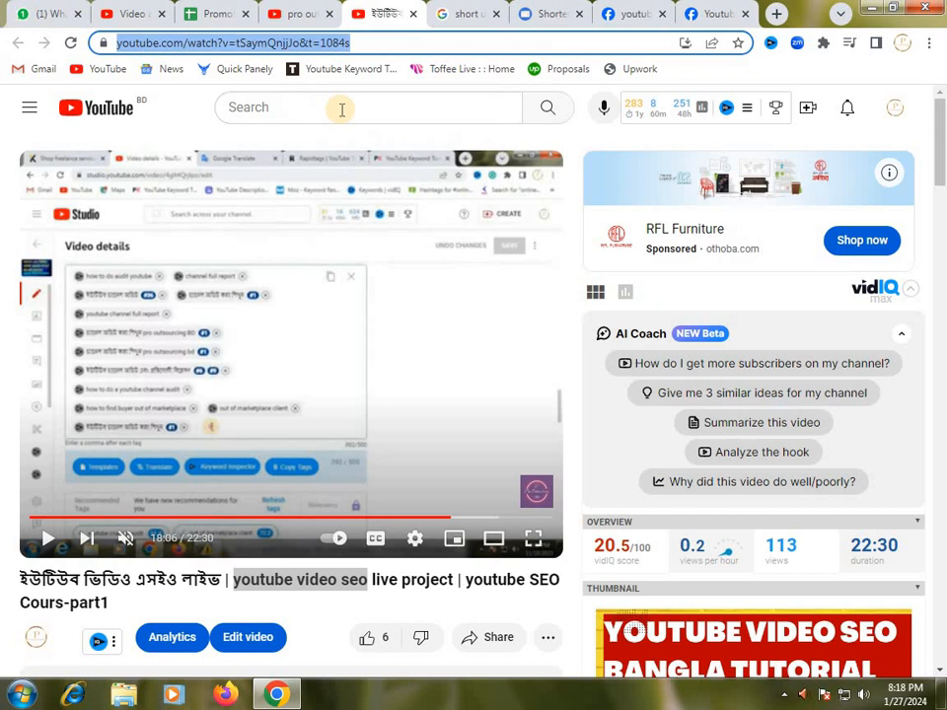
# Step: Return to the discussion of the Youtube Video SEO group and start a new post
pyautogui.click(709, 22)
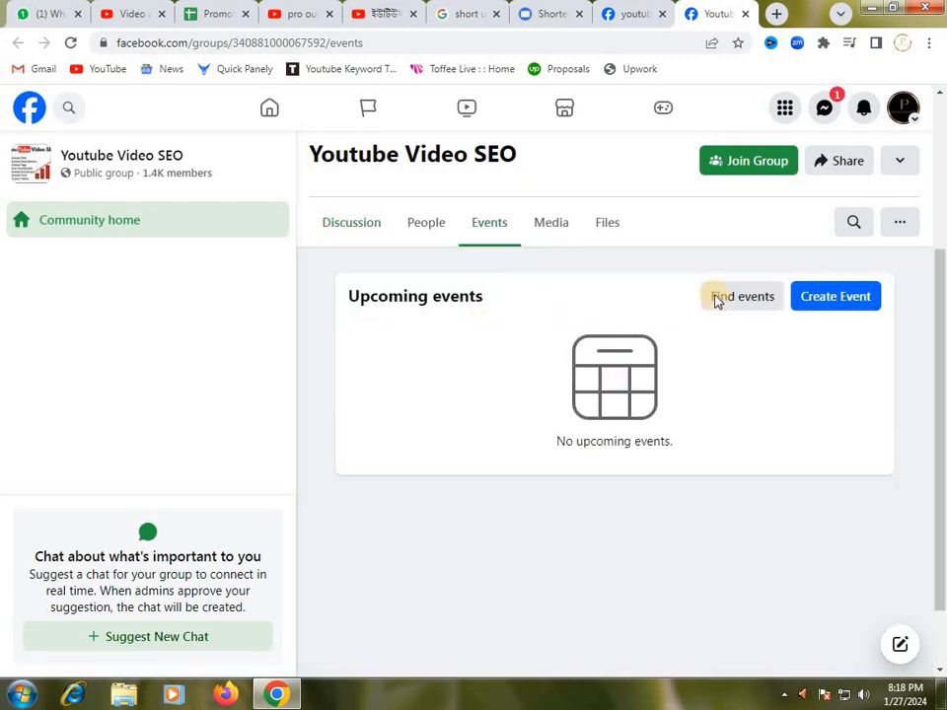
pyautogui.click(354, 226)
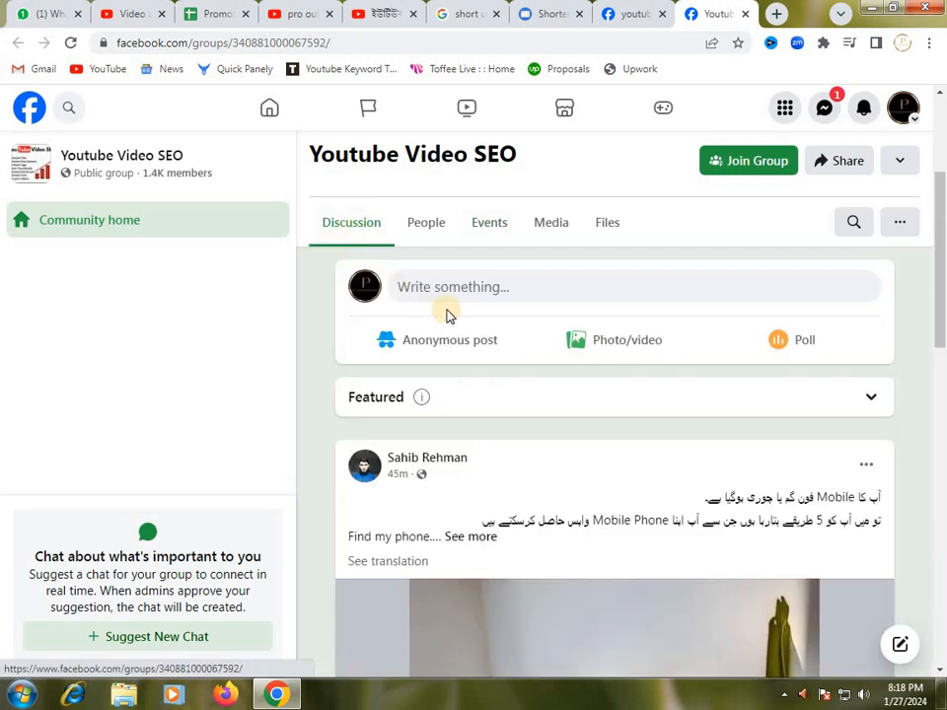
pyautogui.click(497, 290)
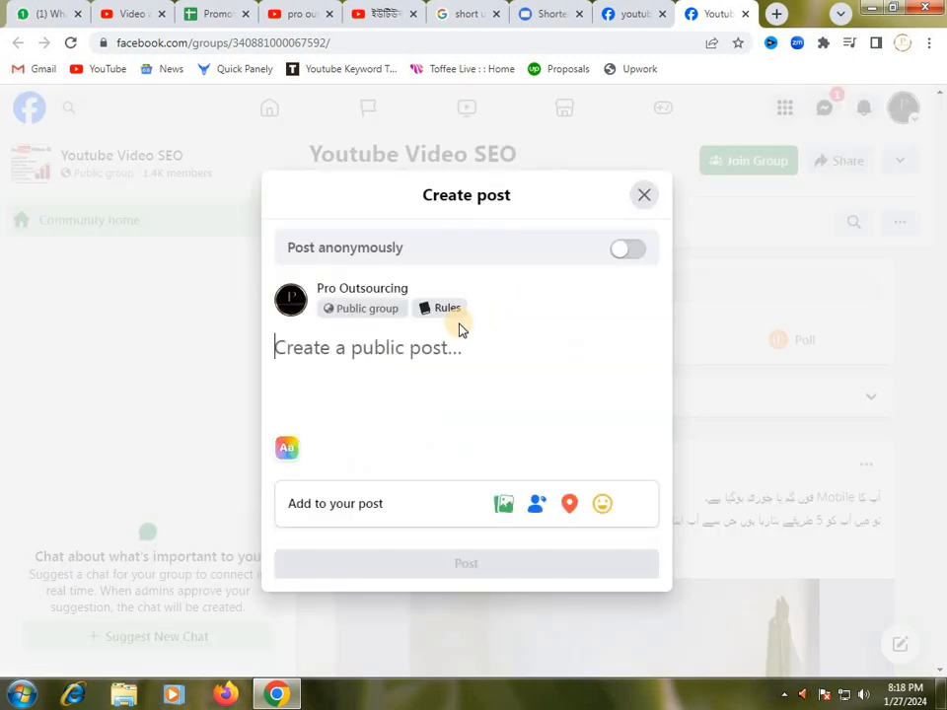
# Step: Move the Windows colour-scheme message out of the way, paste the copied video URL into the post and publish it
pyautogui.rightClick(411, 351)
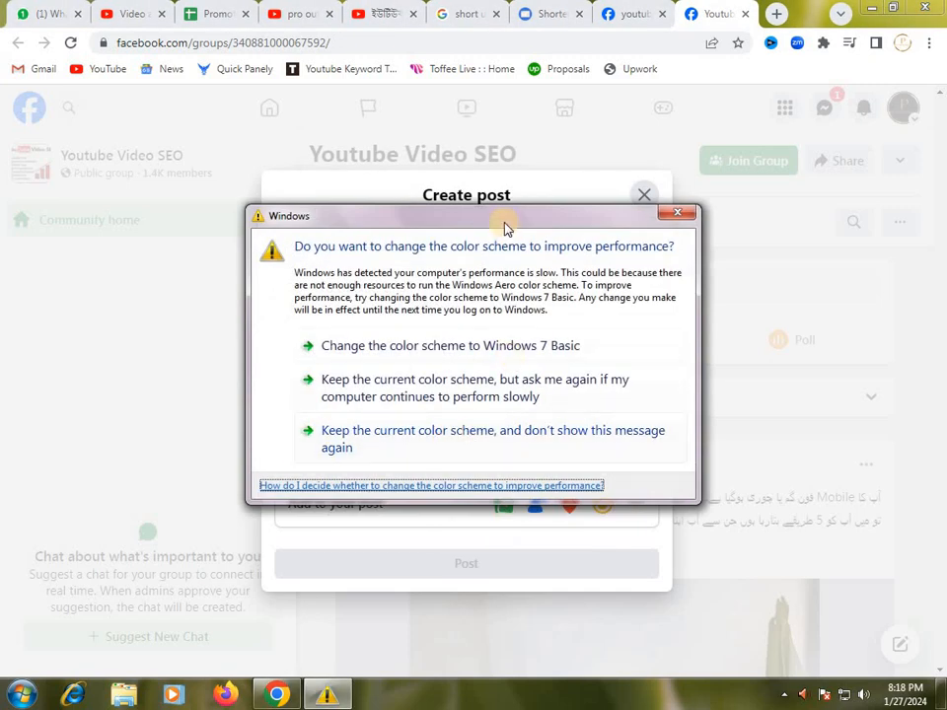
pyautogui.moveTo(503, 222); pyautogui.dragTo(589, 604)
pyautogui.click(409, 358)
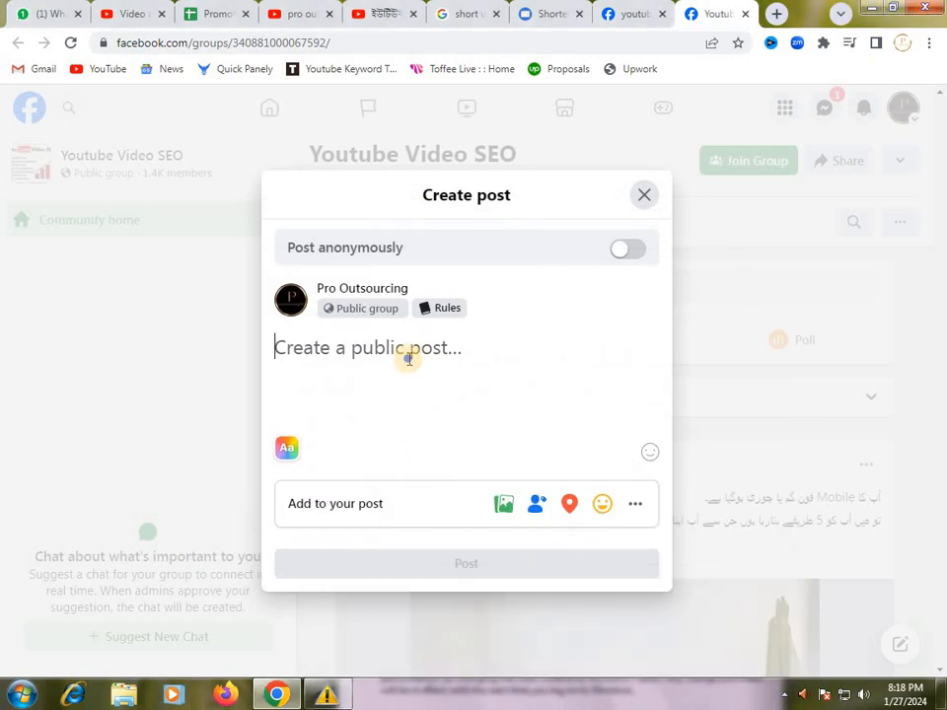
pyautogui.rightClick(410, 359)
pyautogui.click(380, 356)
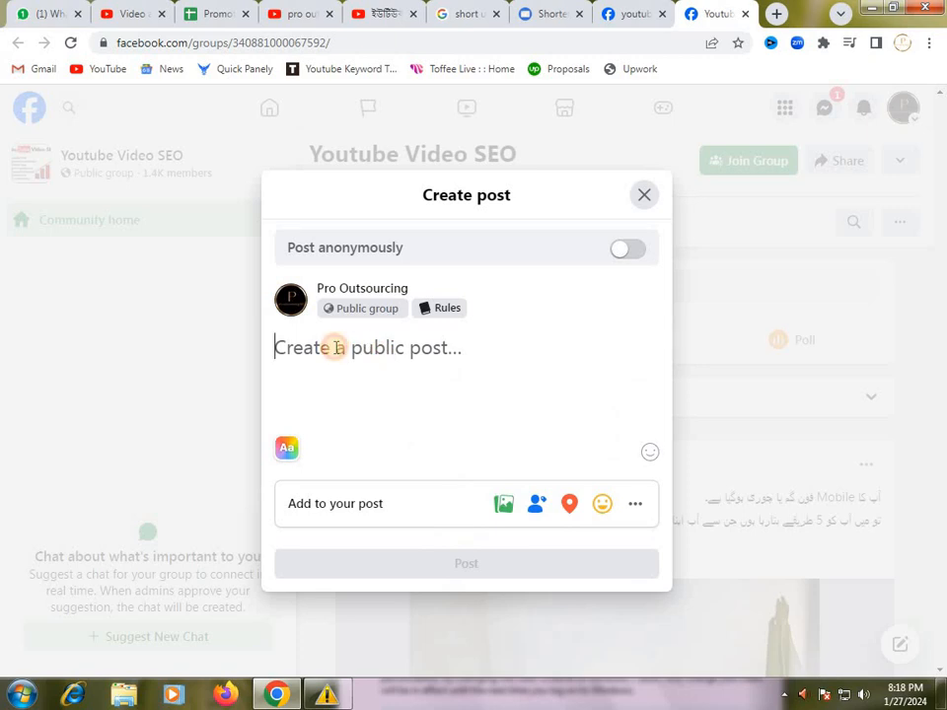
pyautogui.rightClick(335, 347)
pyautogui.click(373, 444)
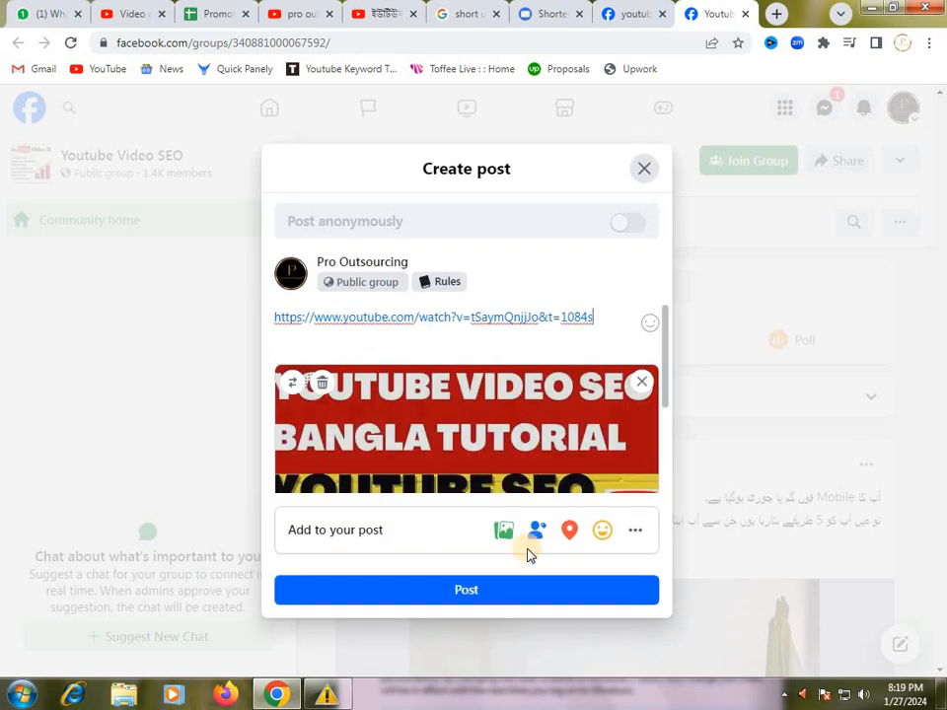
pyautogui.click(507, 594)
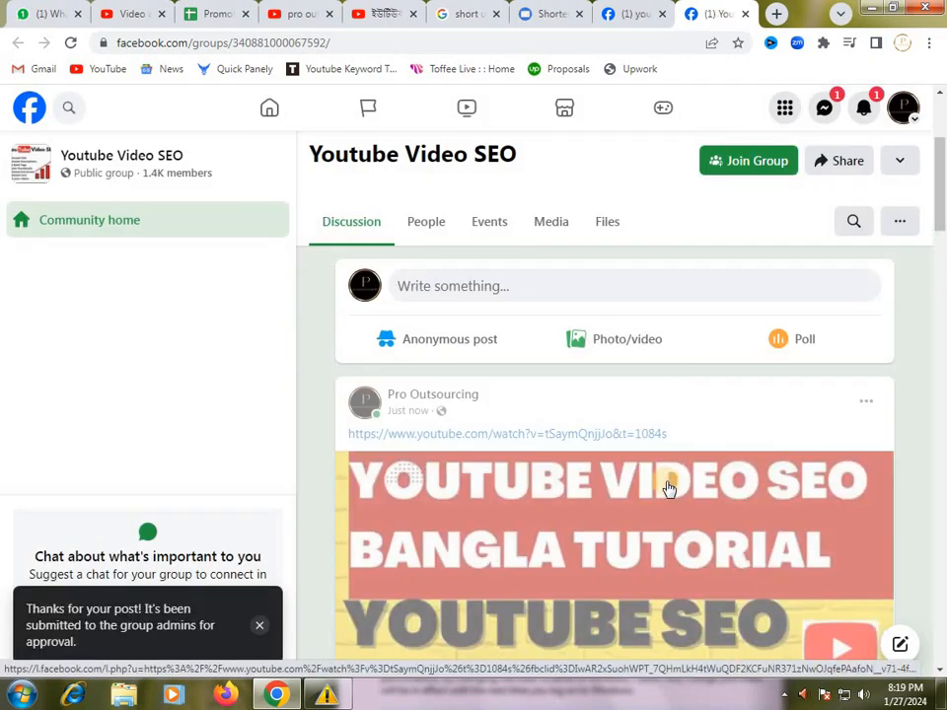
# Step: Review the submitted post in the group and copy its link address from the timestamp
pyautogui.scroll(-1, 681, 413)
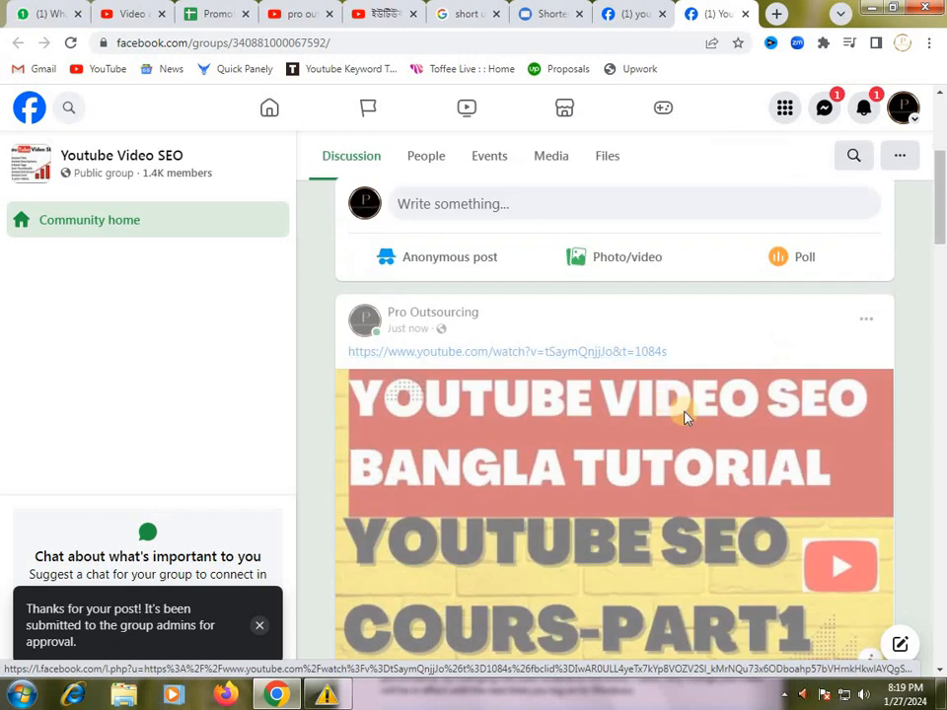
pyautogui.scroll(-3, 685, 416)
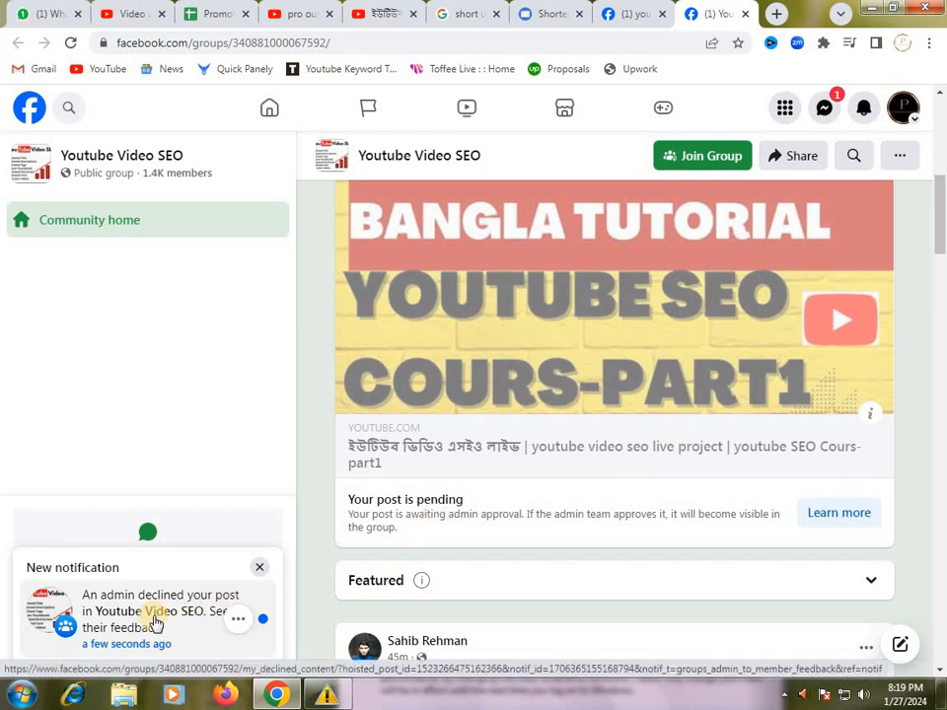
pyautogui.scroll(3, 429, 603)
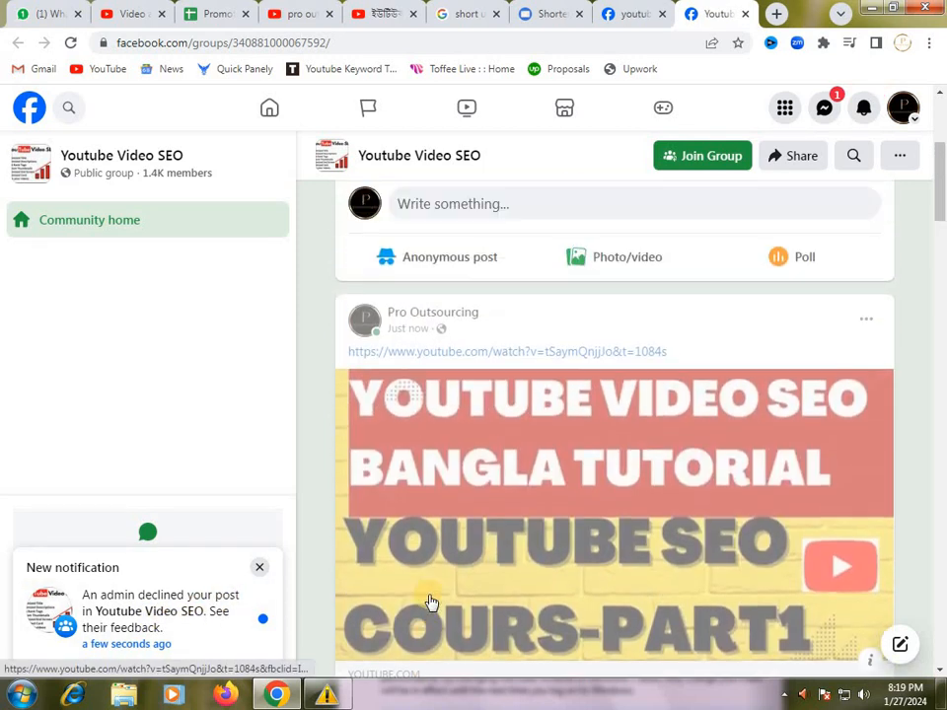
pyautogui.scroll(2, 431, 601)
pyautogui.scroll(-1, 431, 602)
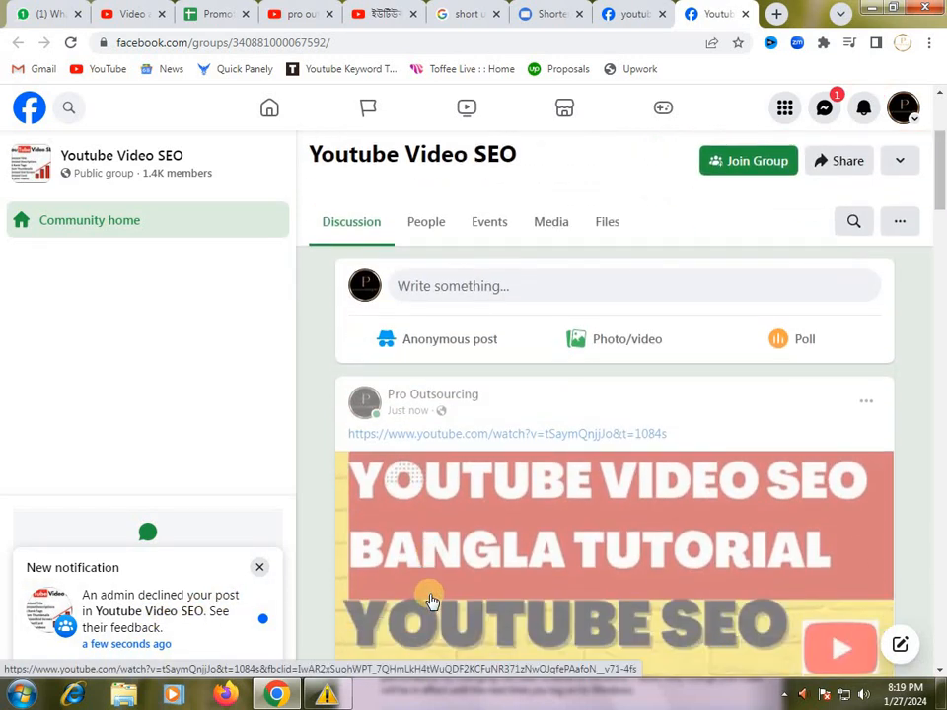
pyautogui.rightClick(409, 418)
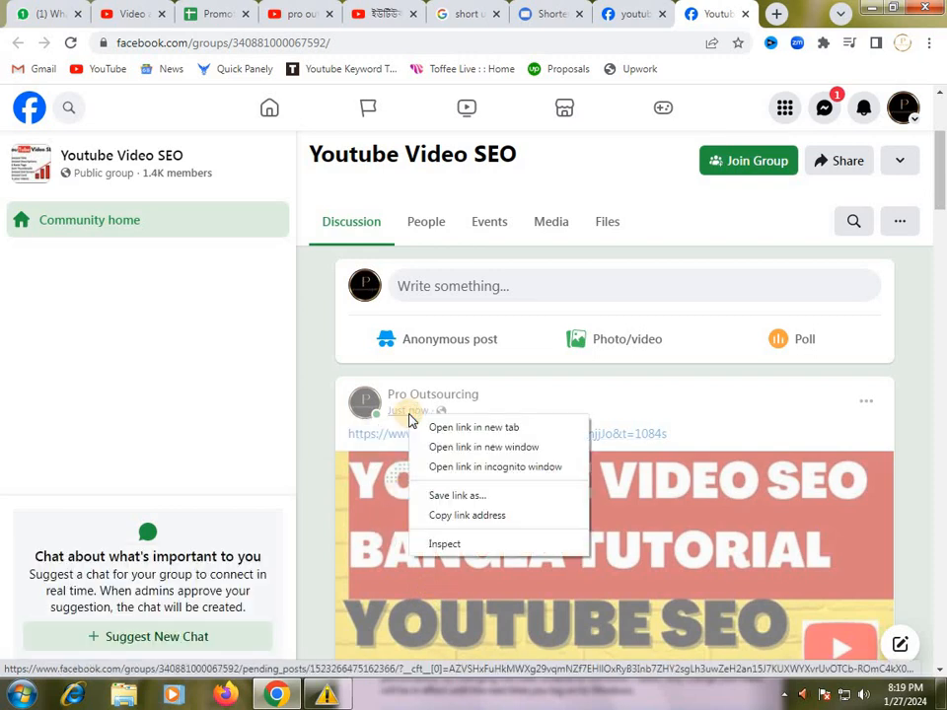
pyautogui.click(441, 515)
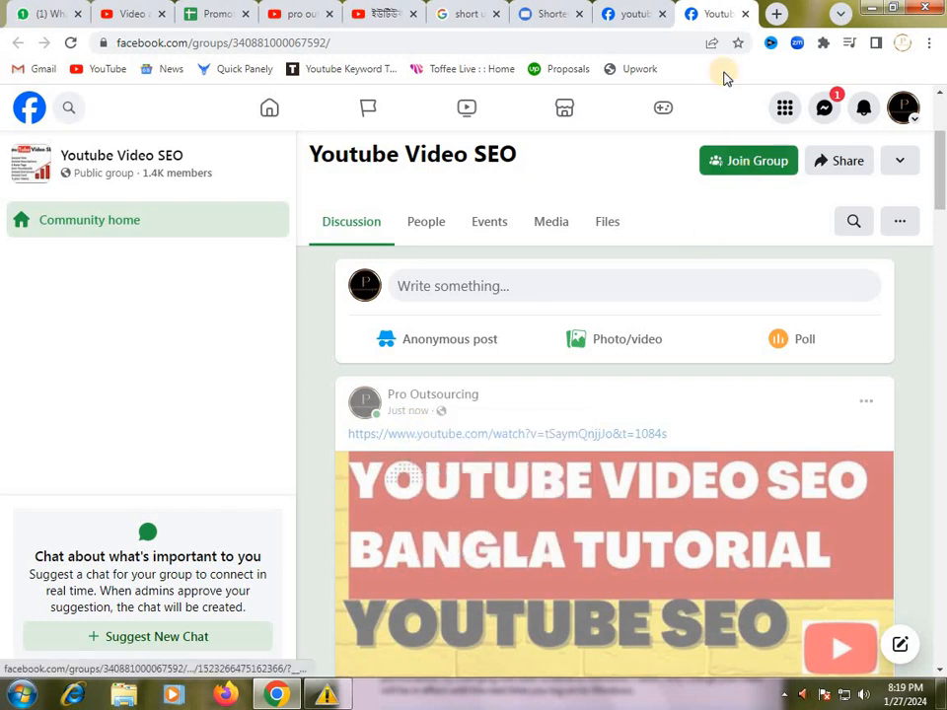
# Step: Shorten the copied Facebook post link on the Short URL site, replacing the earlier address, and copy the new short link
pyautogui.click(469, 14)
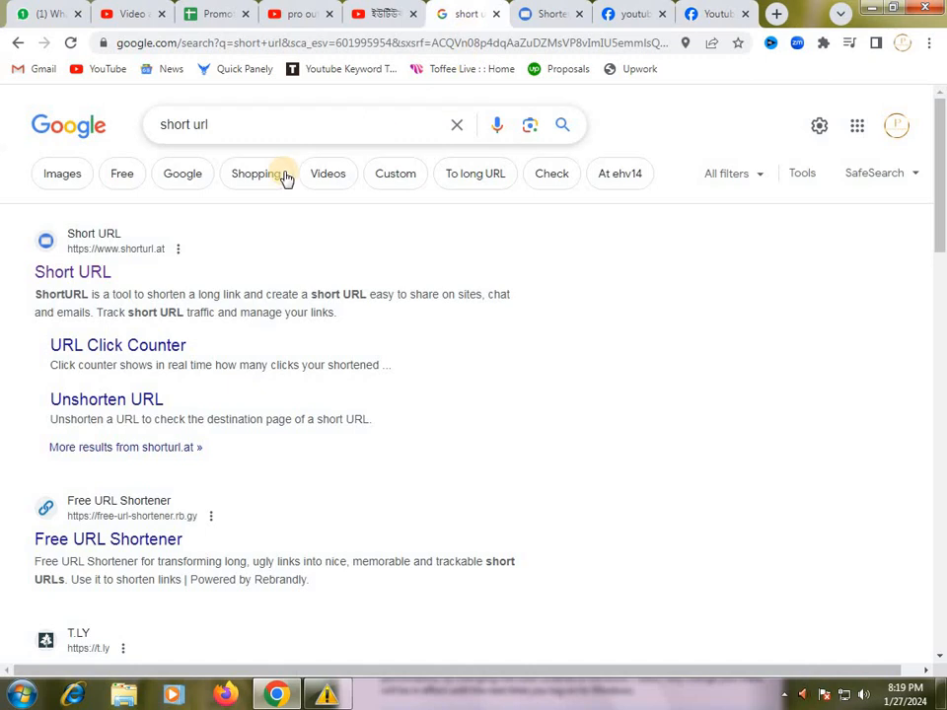
pyautogui.click(545, 14)
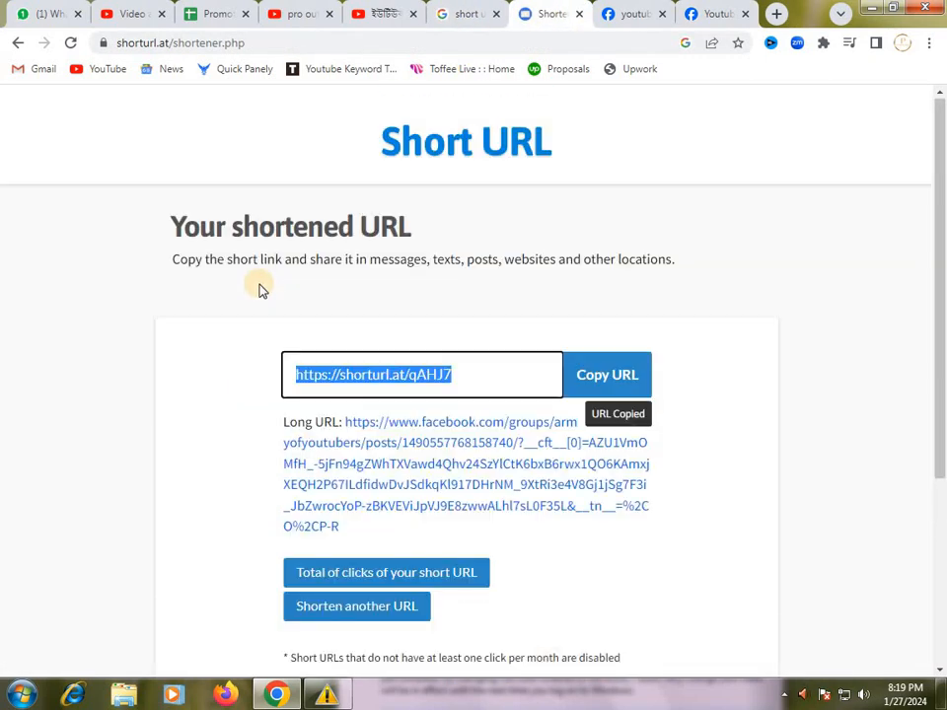
pyautogui.scroll(1, 261, 290)
pyautogui.click(19, 44)
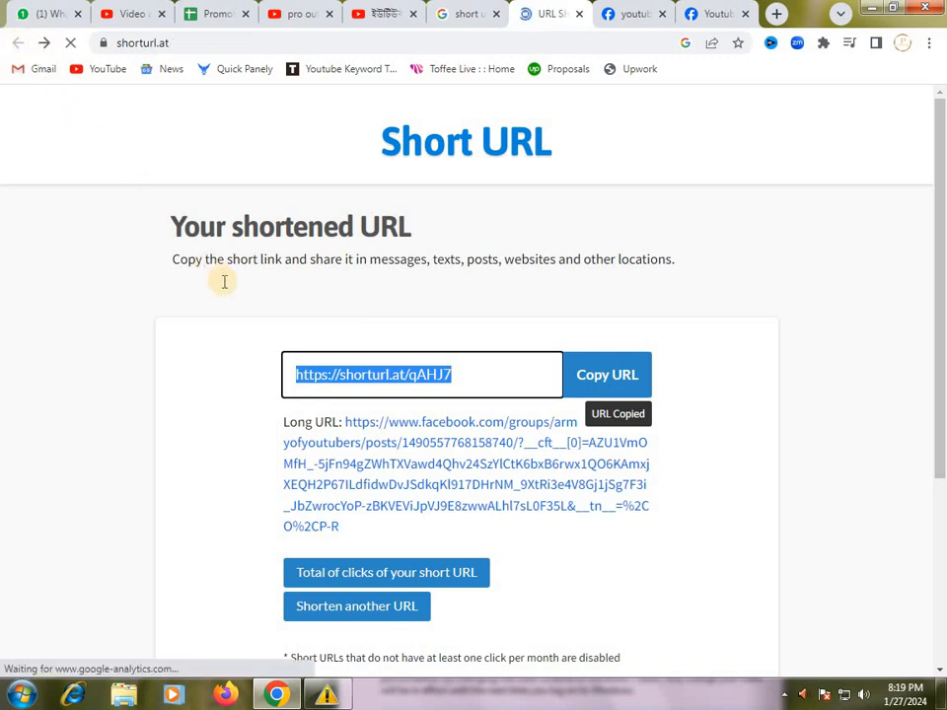
pyautogui.click(424, 285)
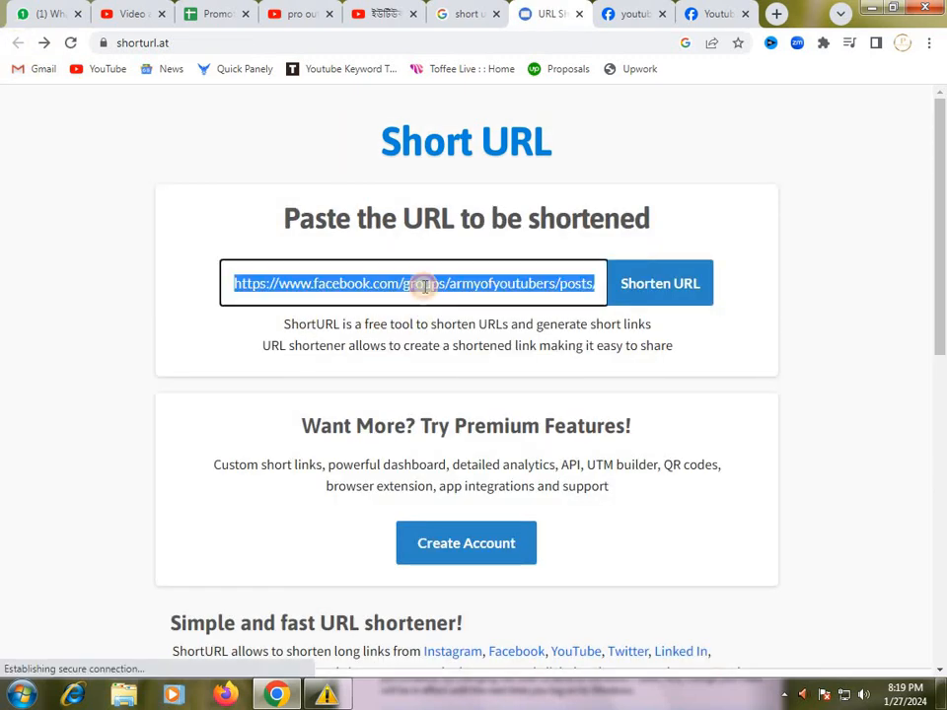
pyautogui.rightClick(424, 287)
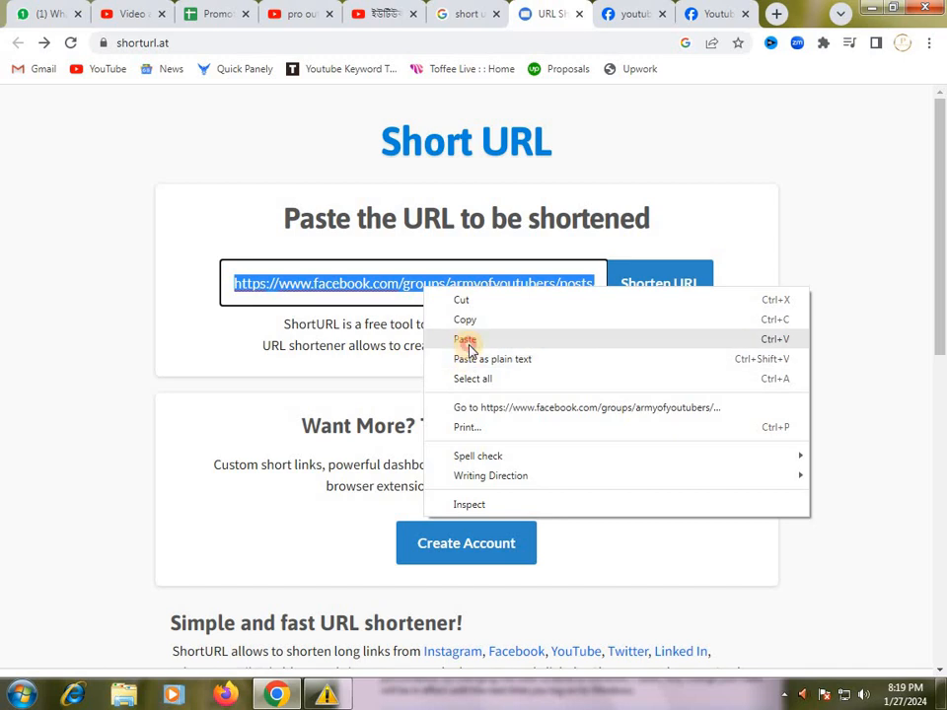
pyautogui.click(464, 339)
pyautogui.click(703, 289)
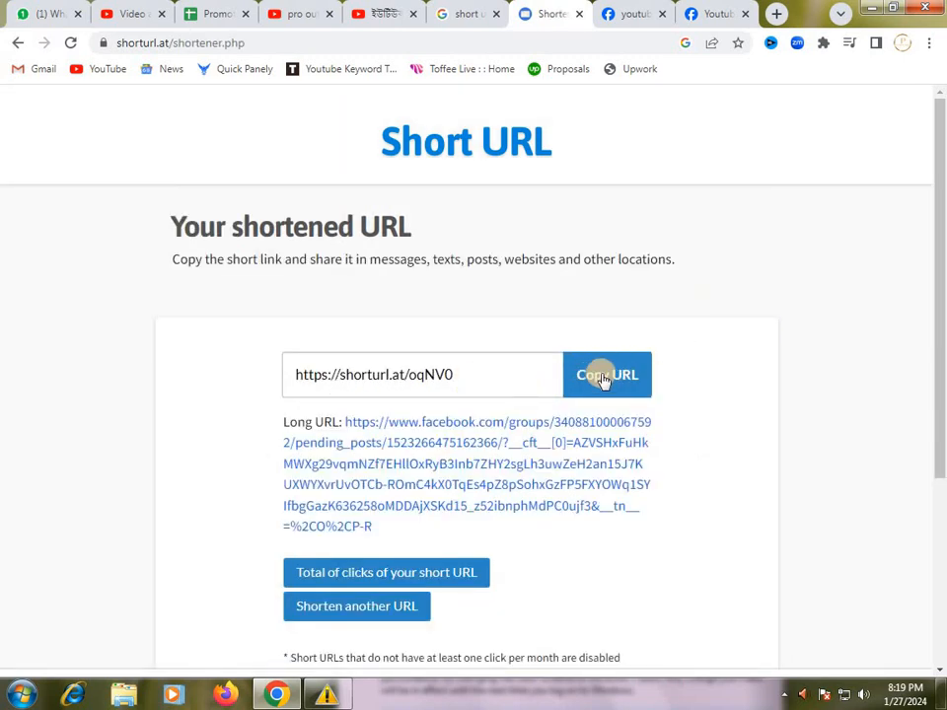
pyautogui.click(590, 376)
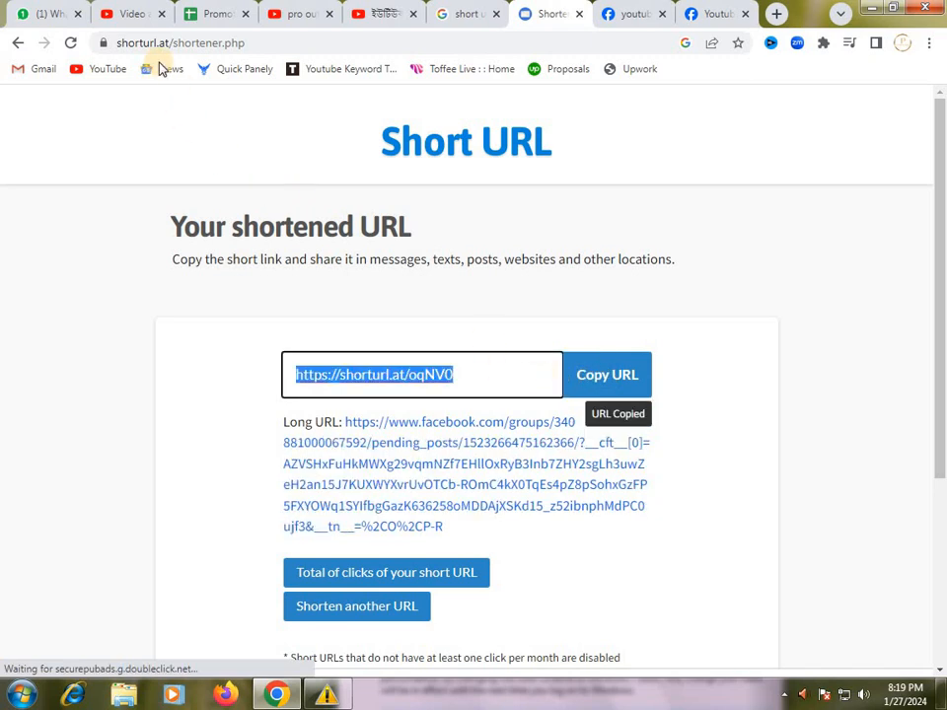
pyautogui.click(197, 14)
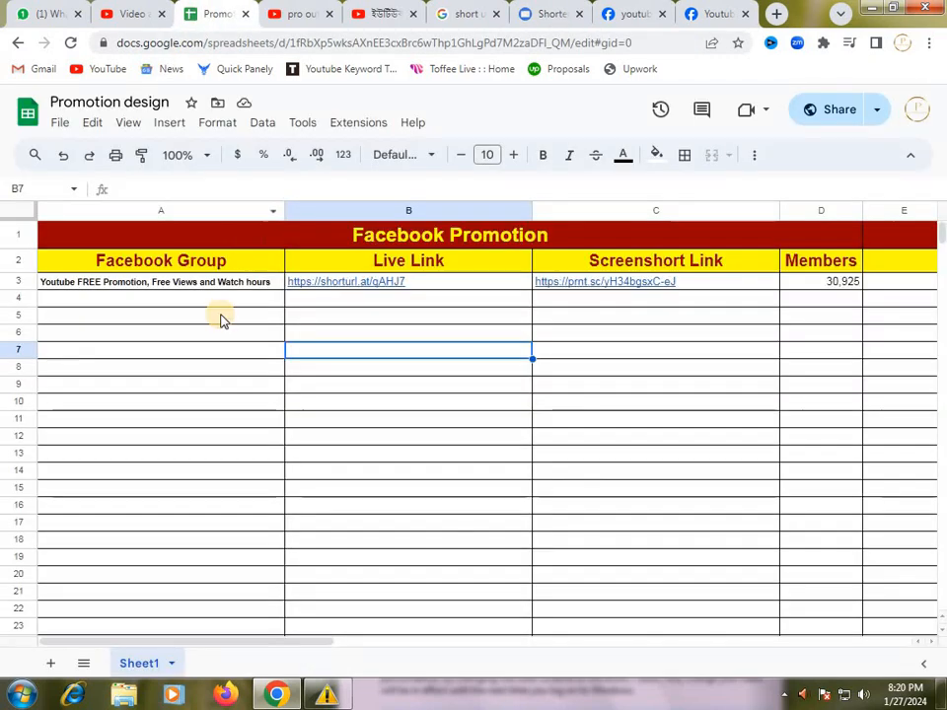
pyautogui.click(308, 300)
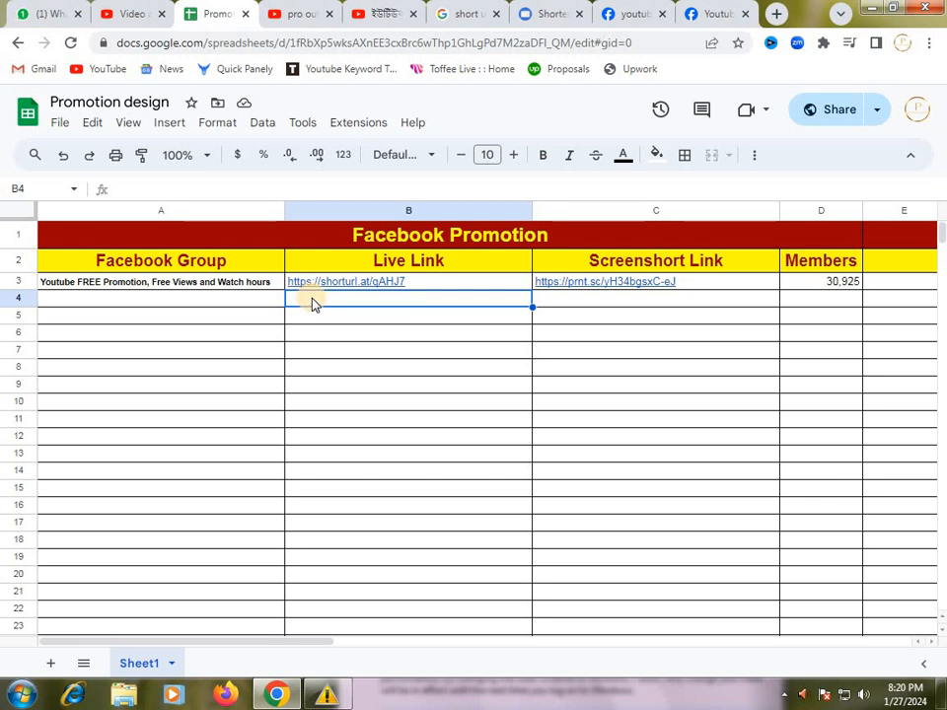
pyautogui.doubleClick(316, 298)
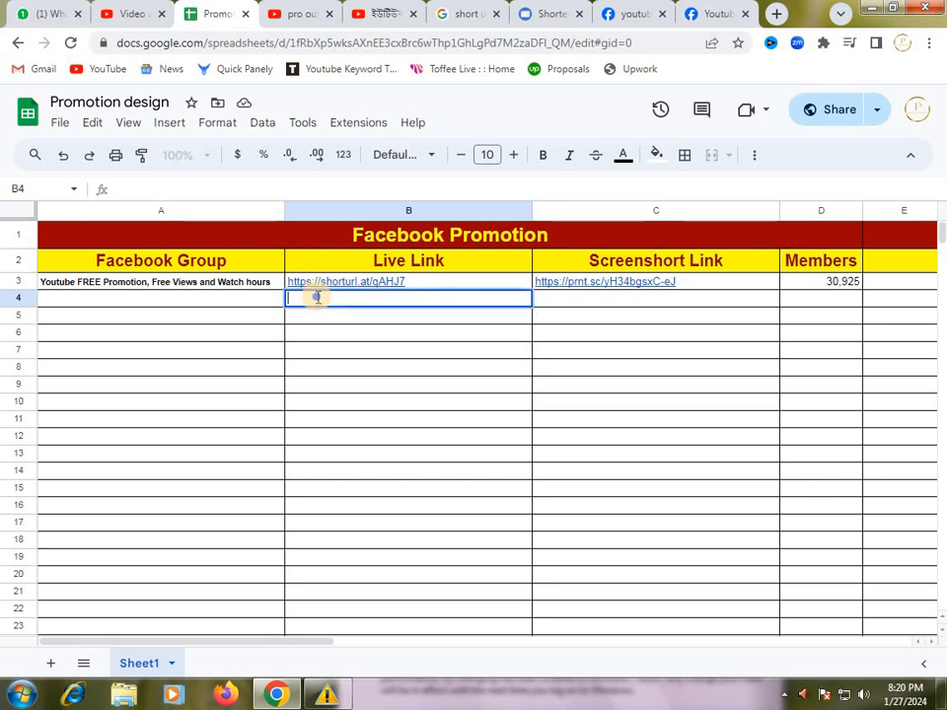
pyautogui.rightClick(317, 299)
pyautogui.click(356, 399)
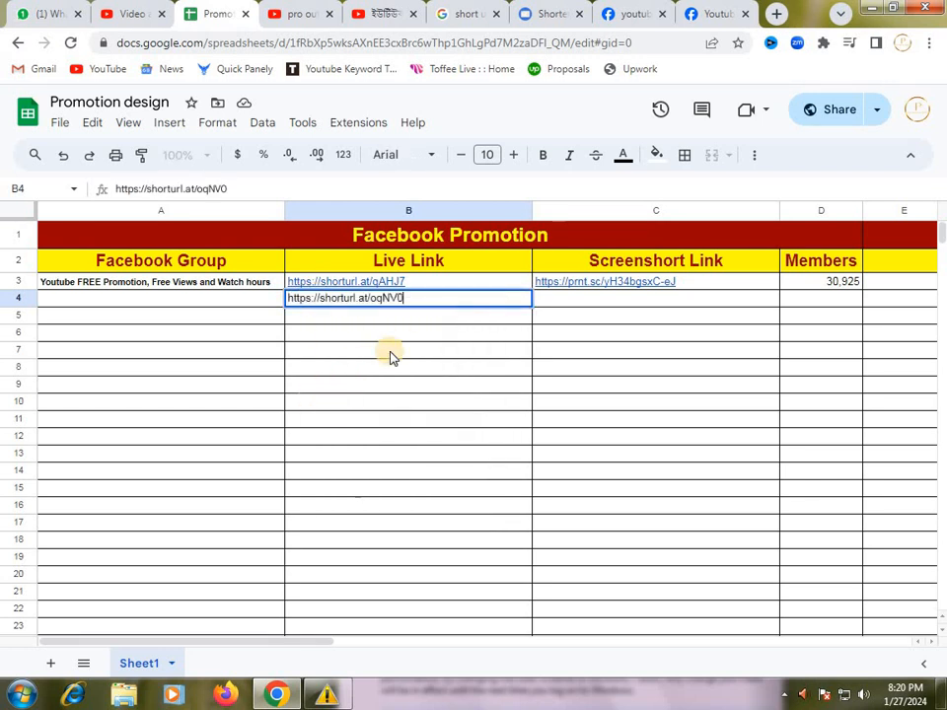
# Step: Return to the Youtube Video SEO group page on Facebook
pyautogui.click(697, 16)
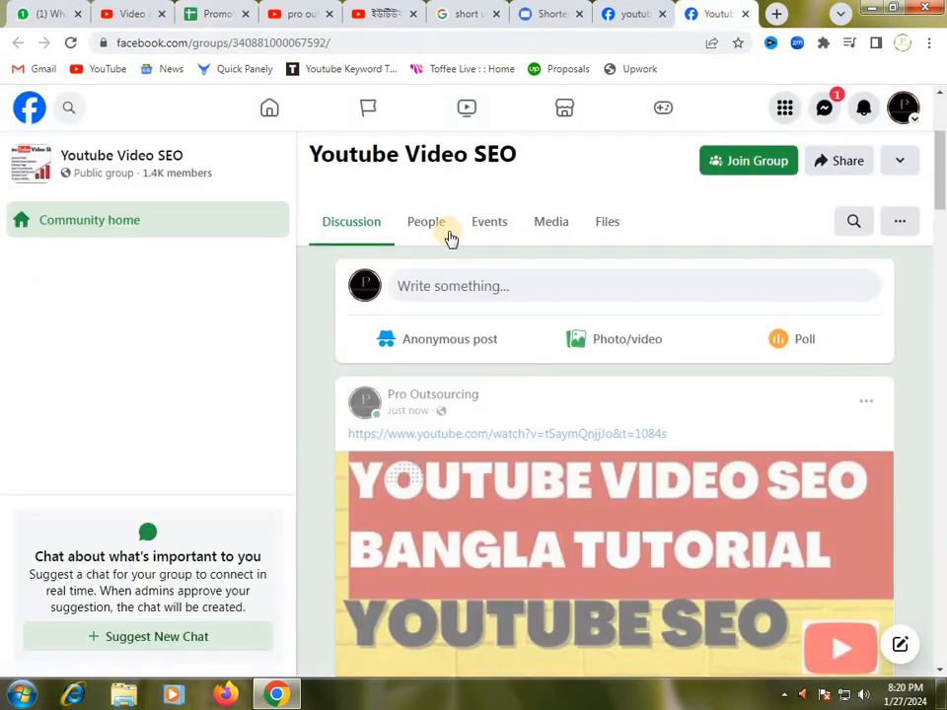